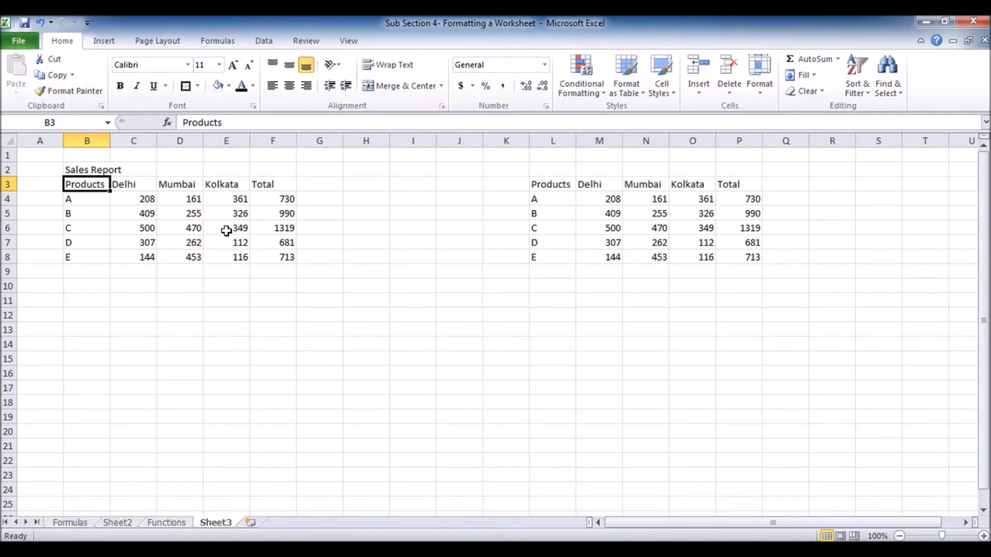
# Step: Merge and center the Sales Report title across cells B2 to F2
pyautogui.click(89, 169)
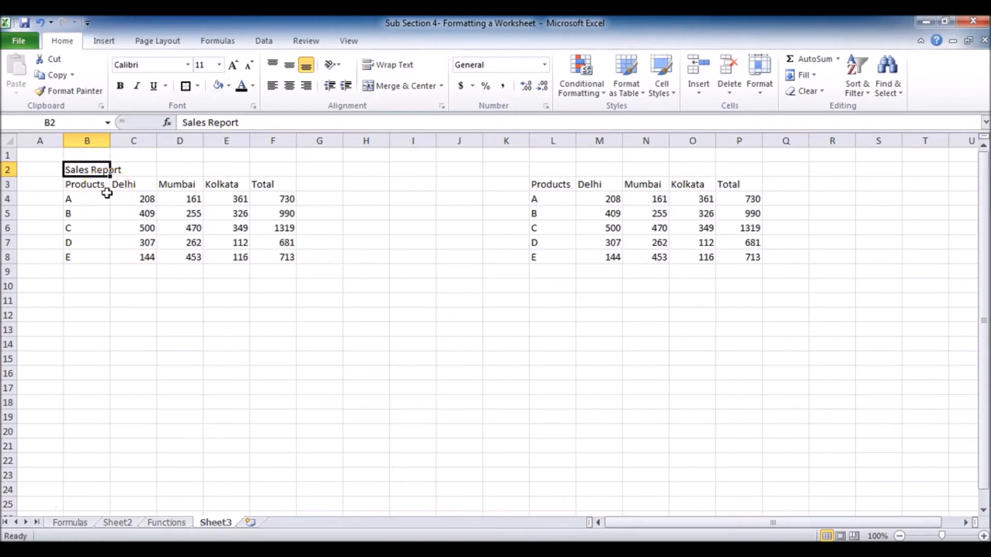
pyautogui.hotkey('shift', 'Right')
pyautogui.hotkey('shift', 'Right')
pyautogui.hotkey('shift', 'Right')
pyautogui.hotkey('shift', 'Right')
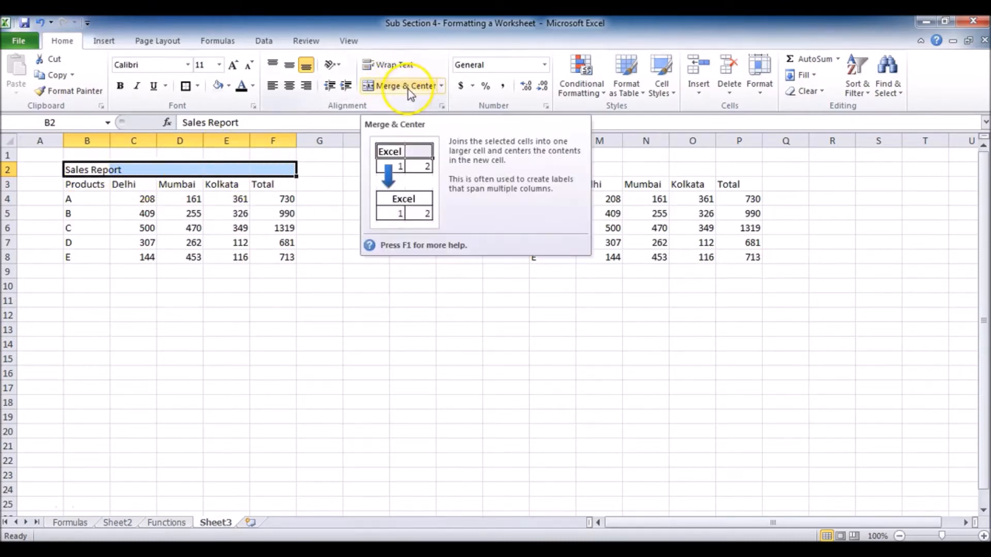
pyautogui.click(441, 86)
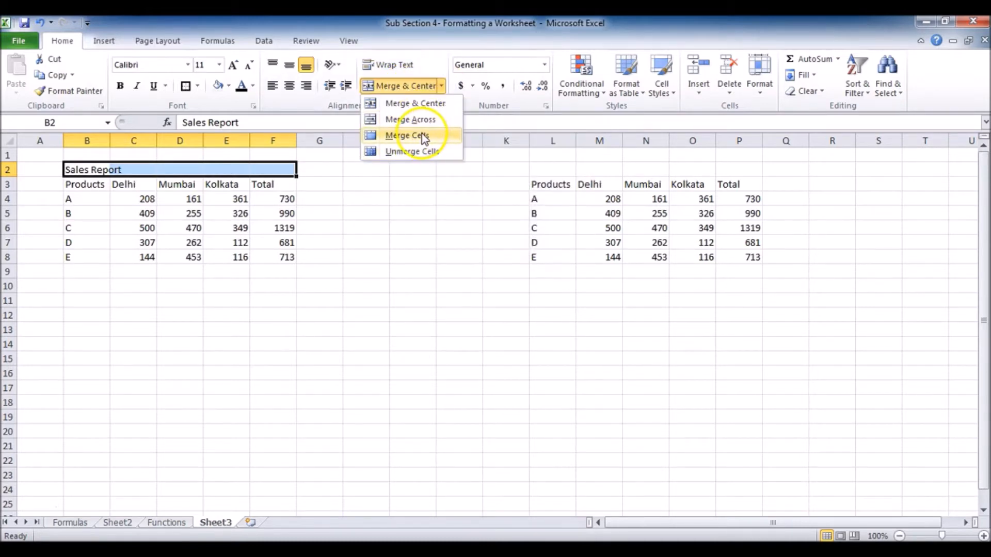
pyautogui.click(423, 105)
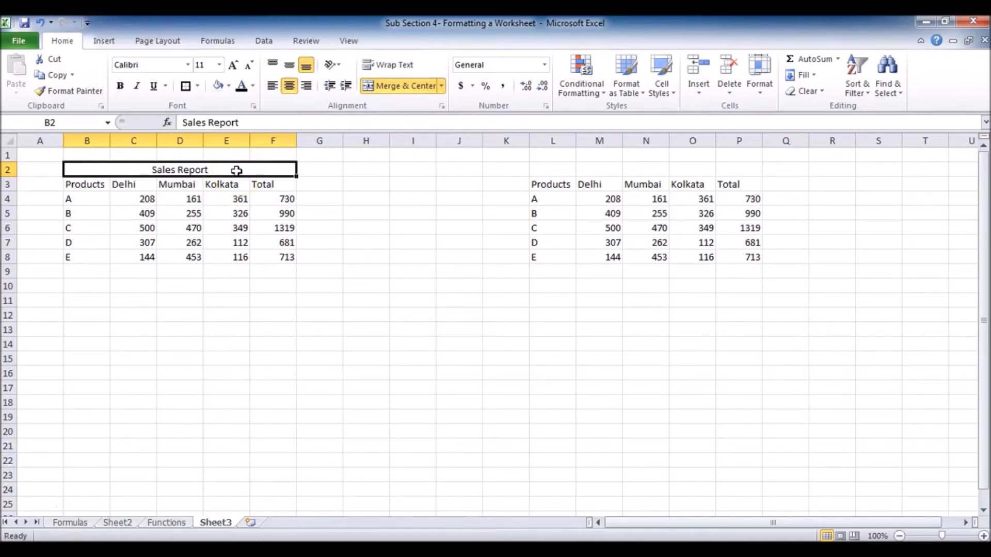
# Step: Format the Sales Report title in bold Arial at font size 16
pyautogui.click(190, 65)
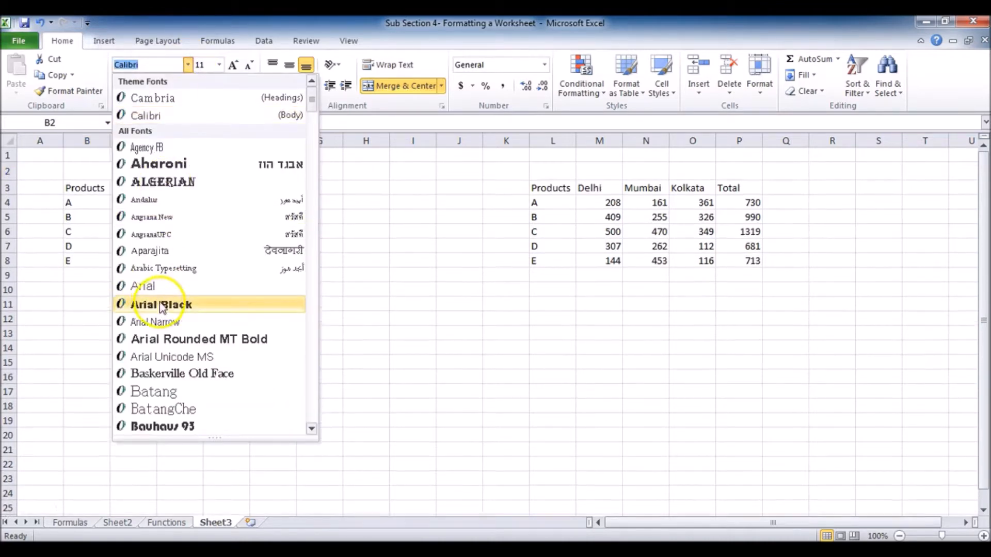
pyautogui.click(165, 286)
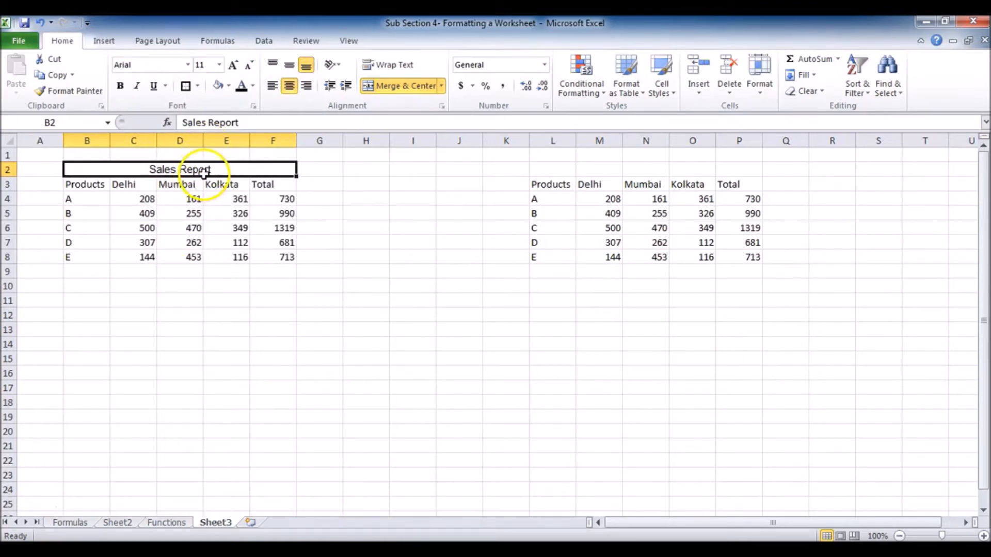
pyautogui.click(219, 65)
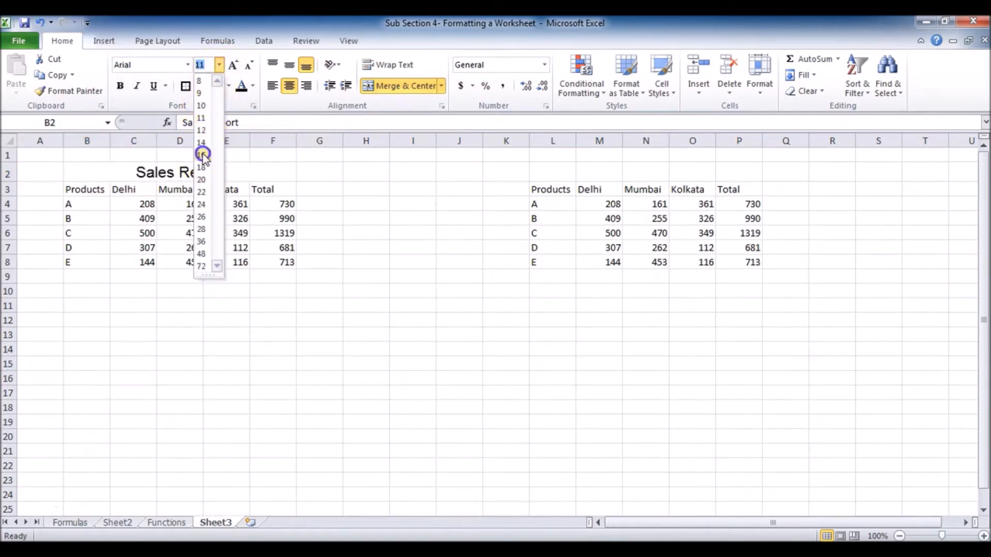
pyautogui.click(201, 155)
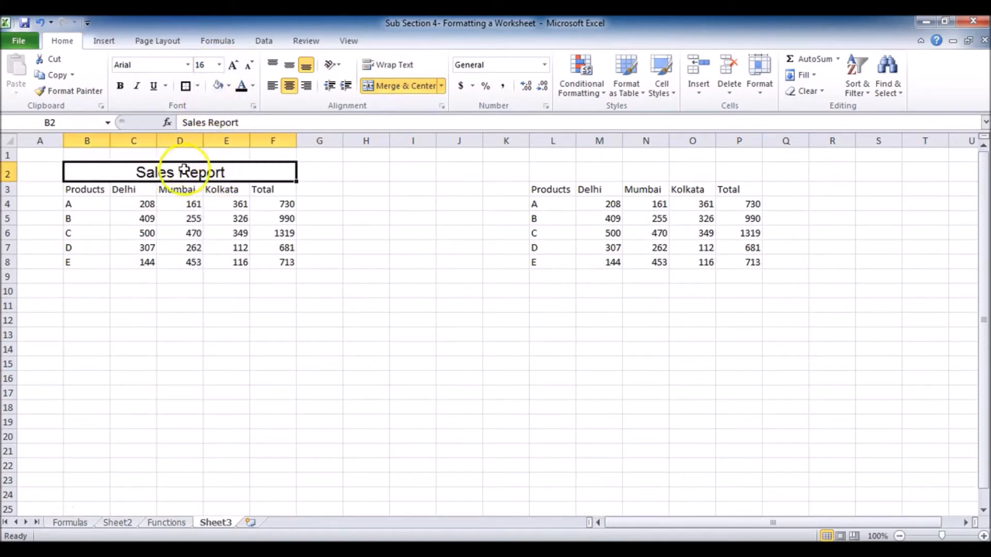
pyautogui.click(120, 86)
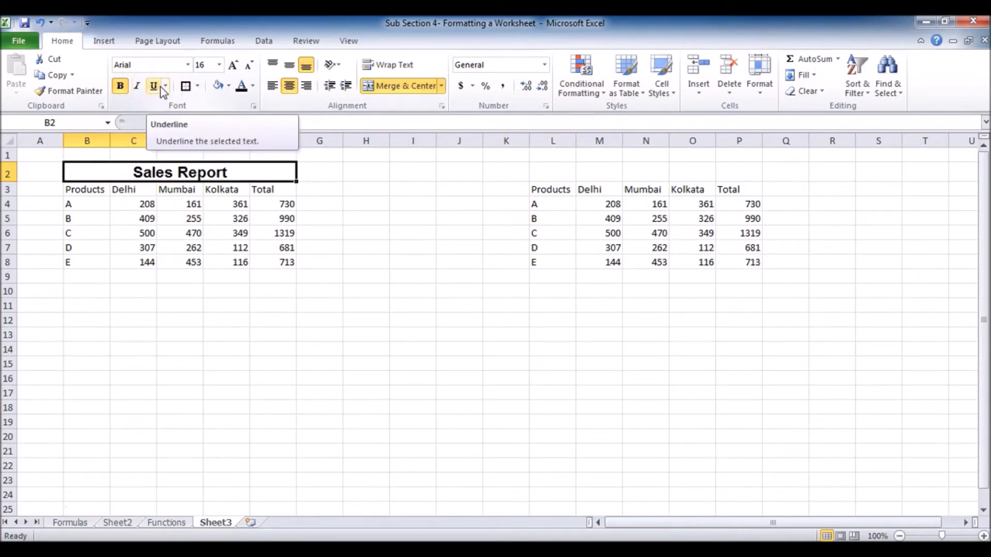
pyautogui.click(233, 67)
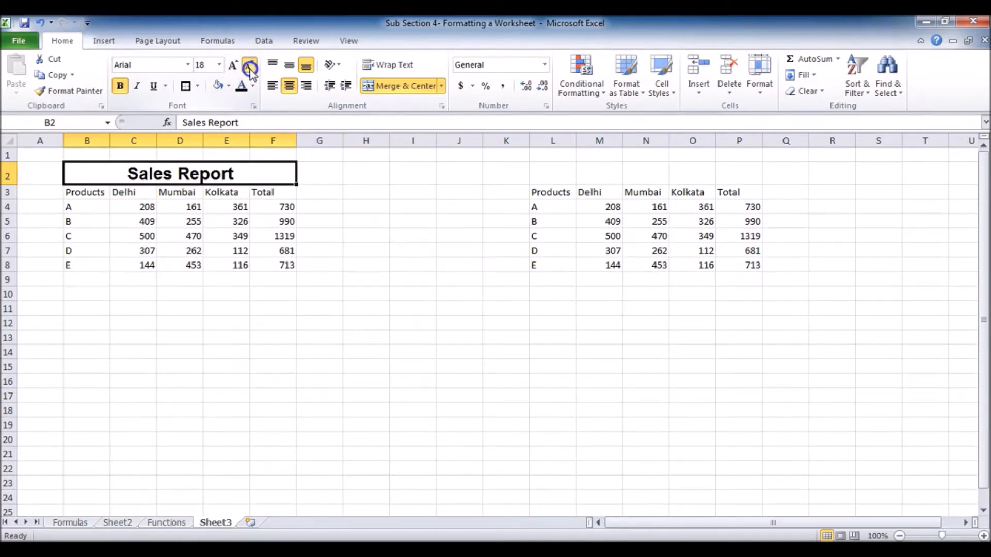
pyautogui.click(250, 67)
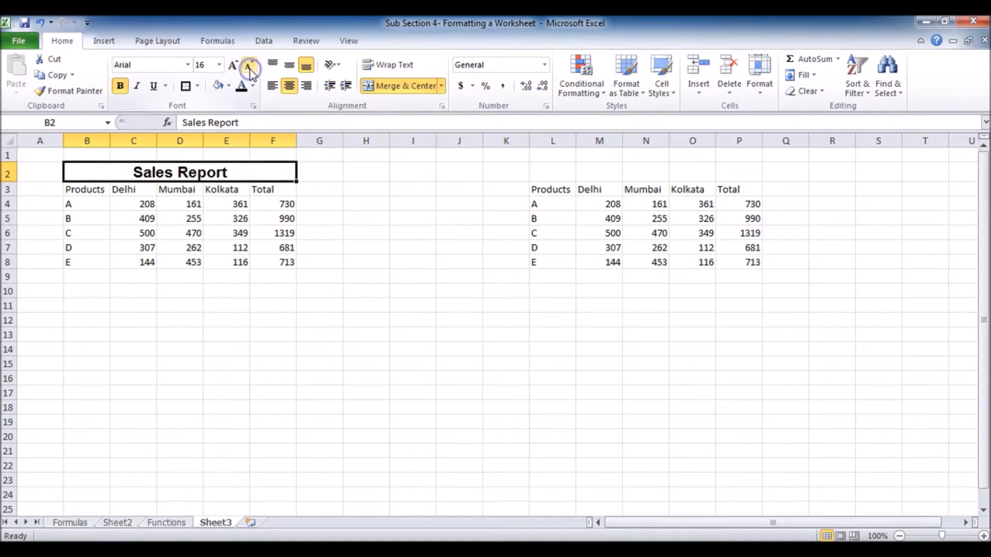
# Step: Fill the Sales Report title cell with White, Background 1, Darker 5%
pyautogui.click(239, 167)
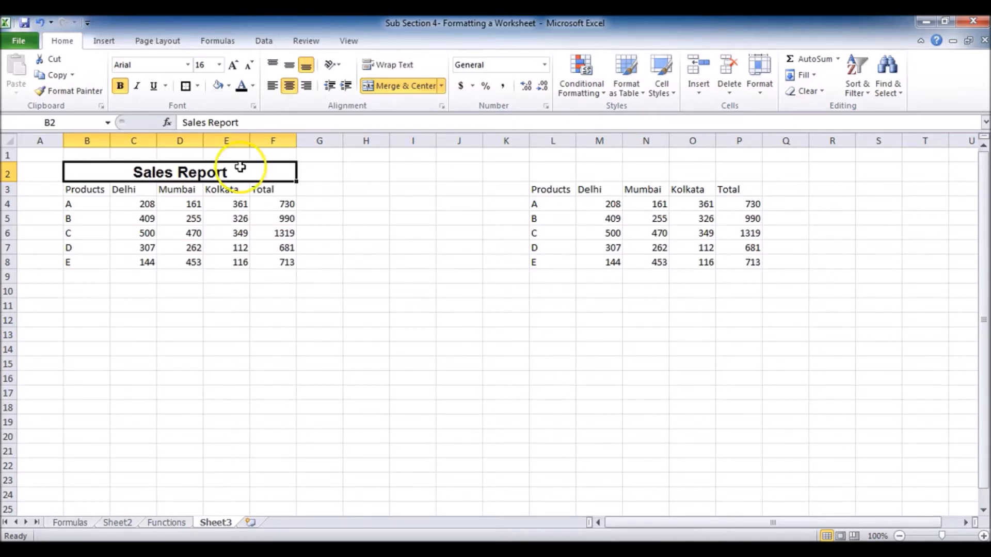
pyautogui.click(229, 87)
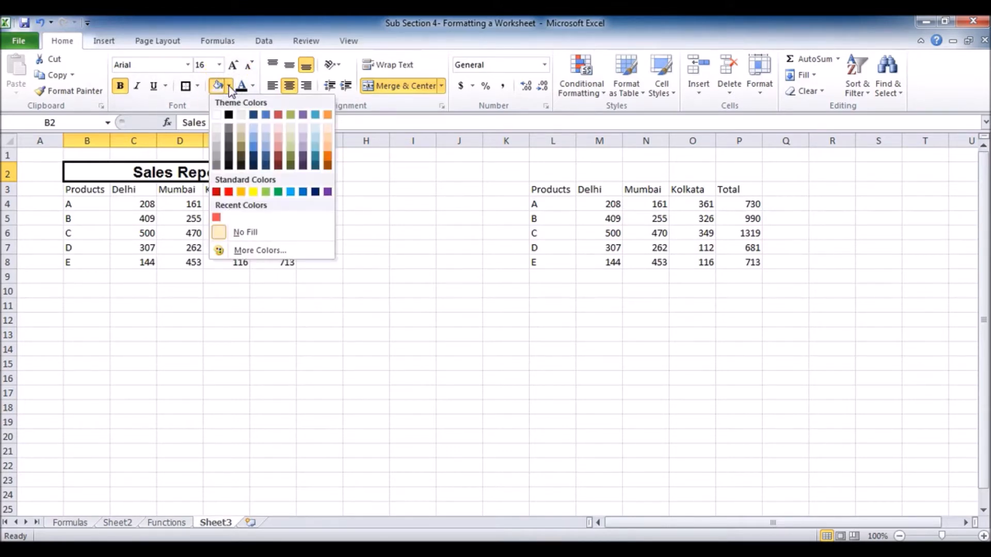
pyautogui.click(218, 127)
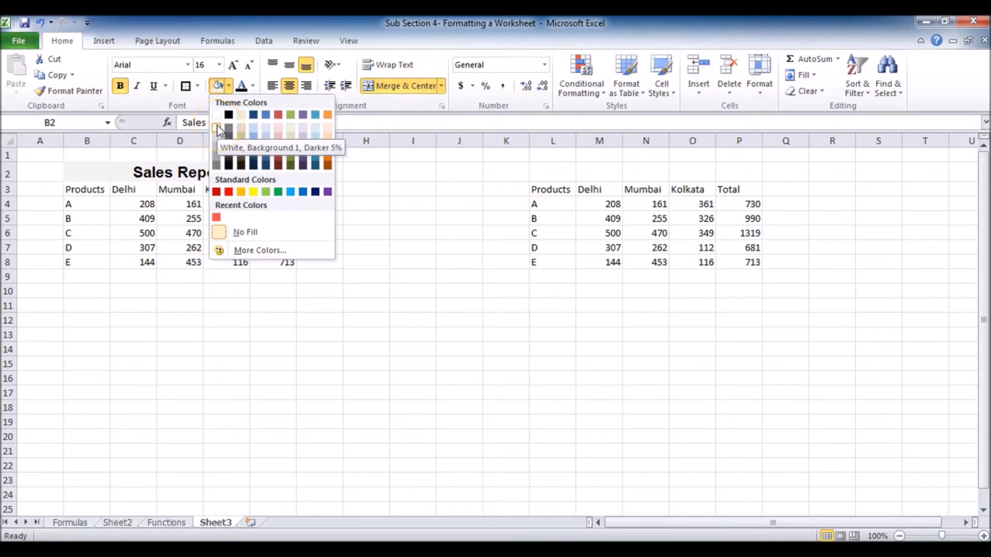
pyautogui.click(217, 126)
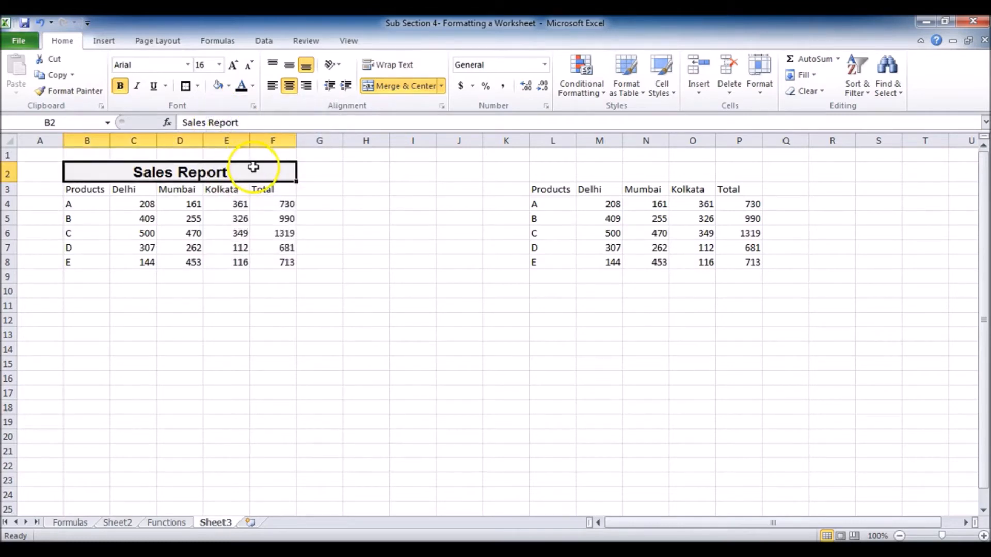
# Step: Make the column headings in B3:F3 and the product labels in B4:B8 bold
pyautogui.click(86, 190)
pyautogui.moveTo(85, 190); pyautogui.dragTo(257, 191)
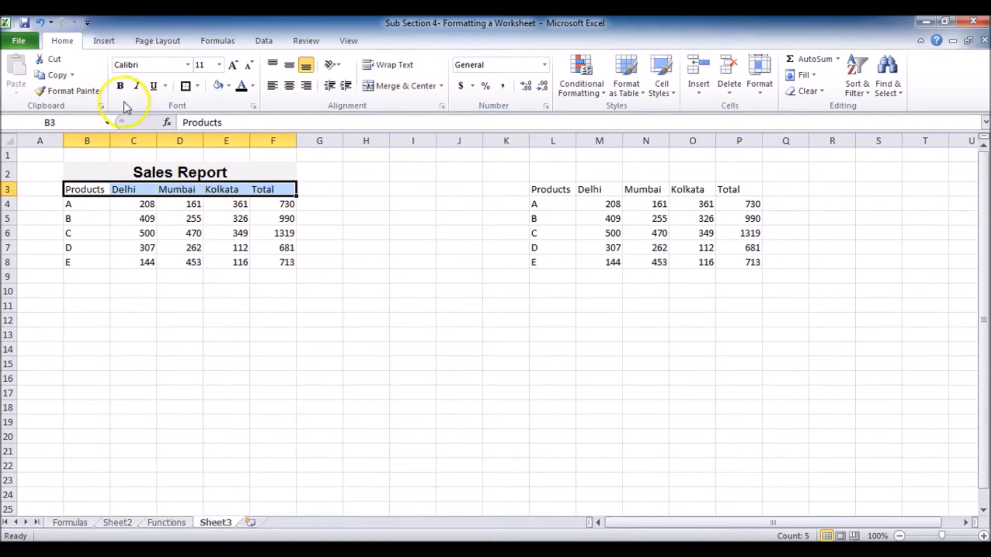
pyautogui.click(120, 86)
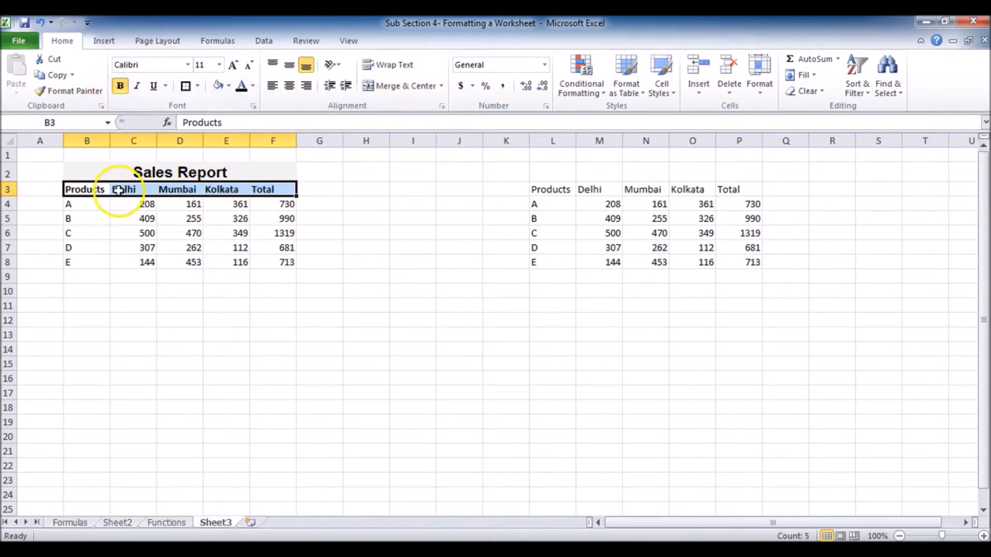
pyautogui.moveTo(99, 203); pyautogui.dragTo(93, 264)
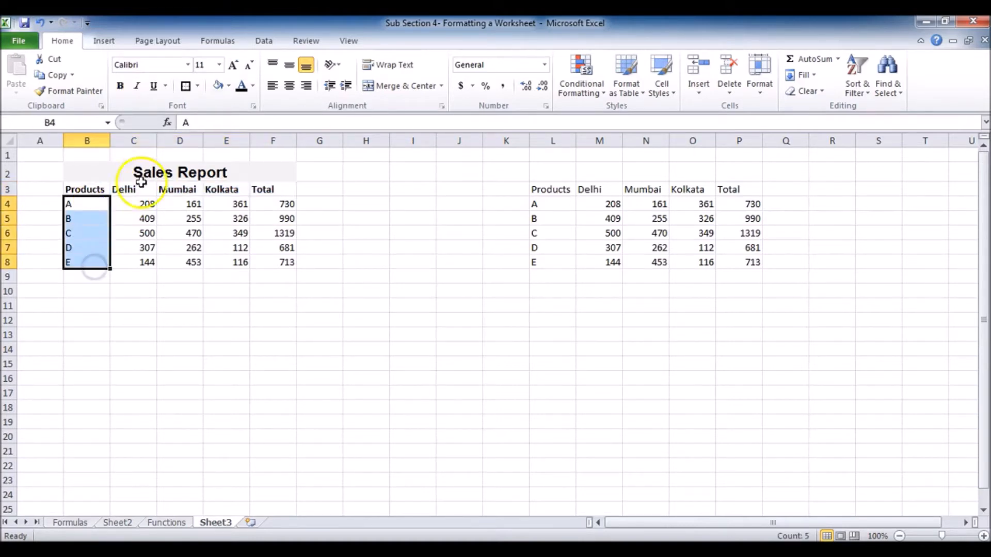
pyautogui.click(122, 86)
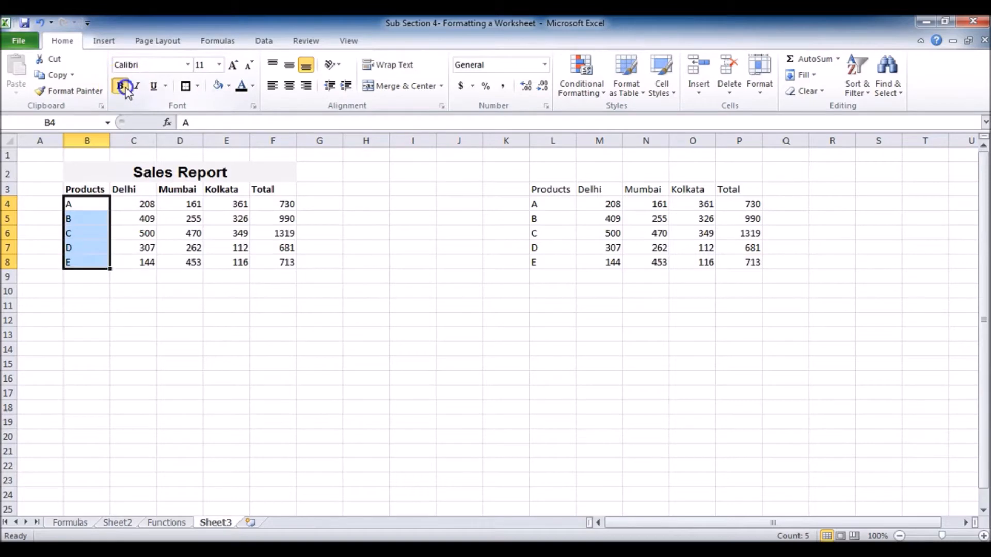
pyautogui.click(236, 251)
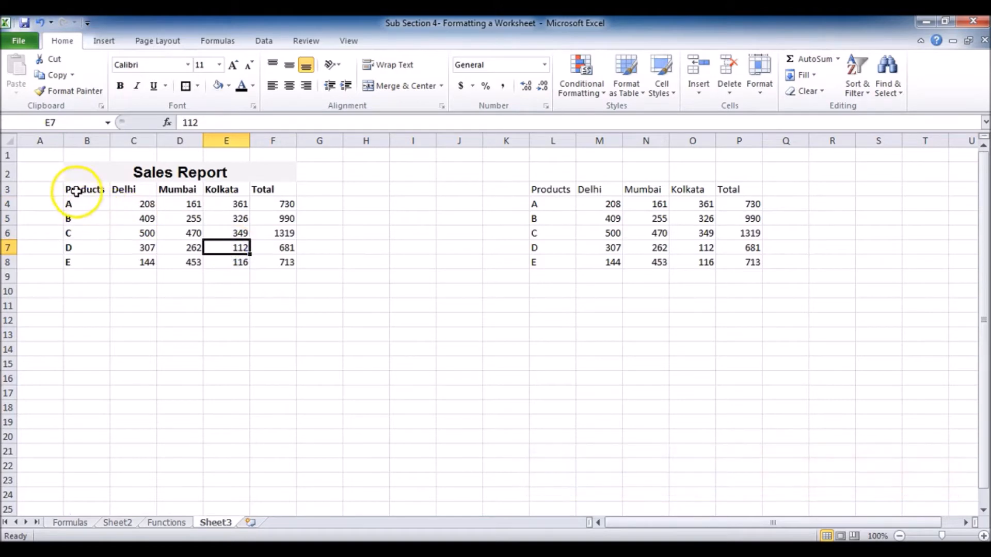
# Step: Apply all borders to the sales table in cells B3:F8
pyautogui.moveTo(74, 190); pyautogui.dragTo(288, 258)
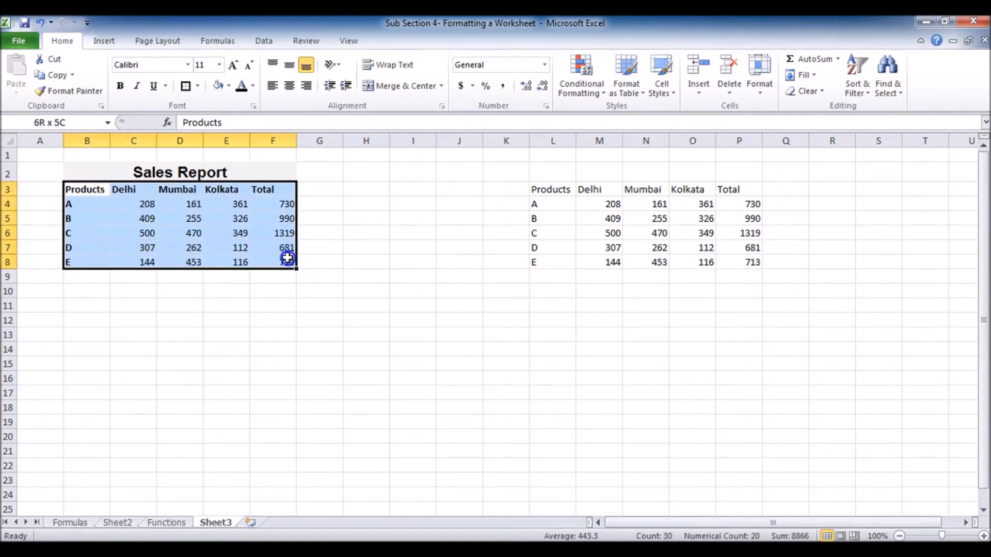
pyautogui.click(198, 86)
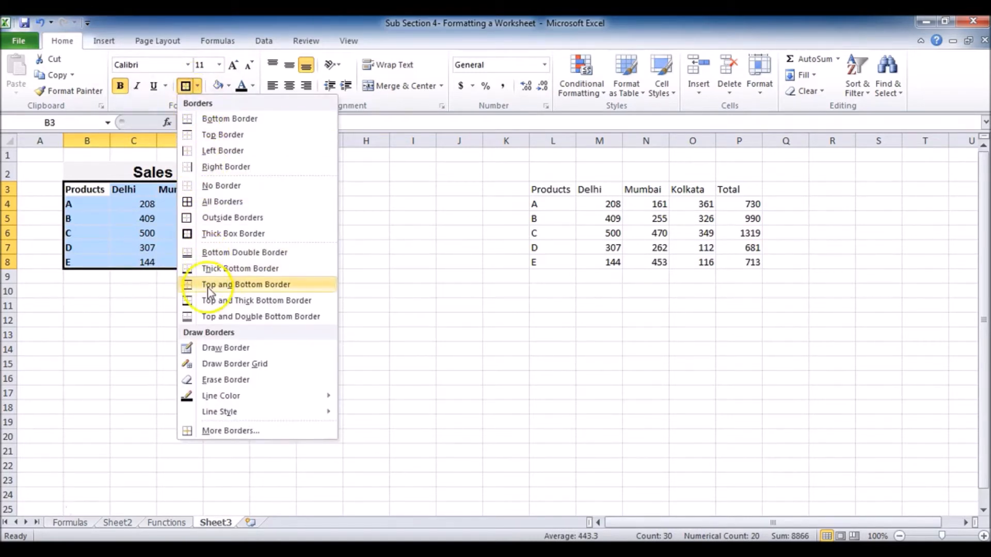
pyautogui.click(230, 208)
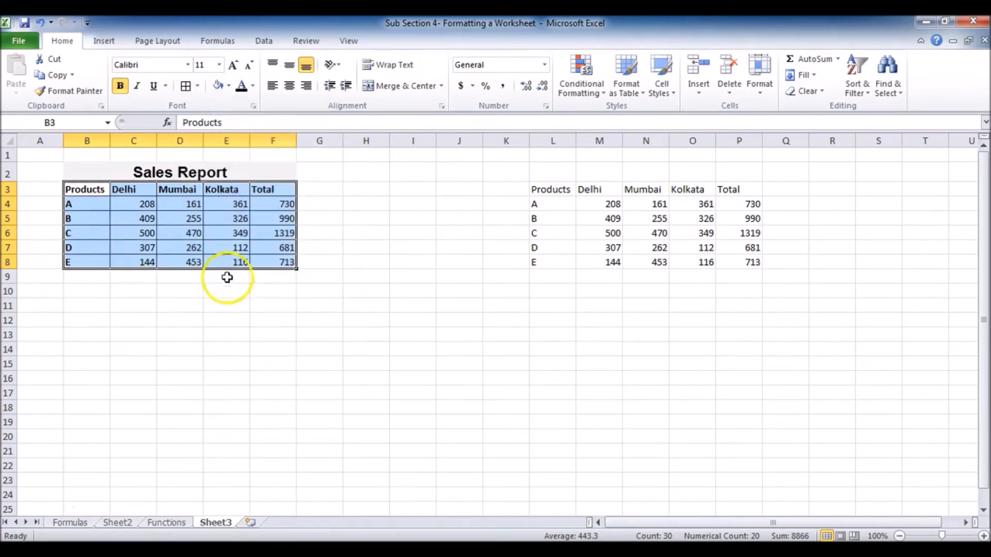
pyautogui.click(222, 304)
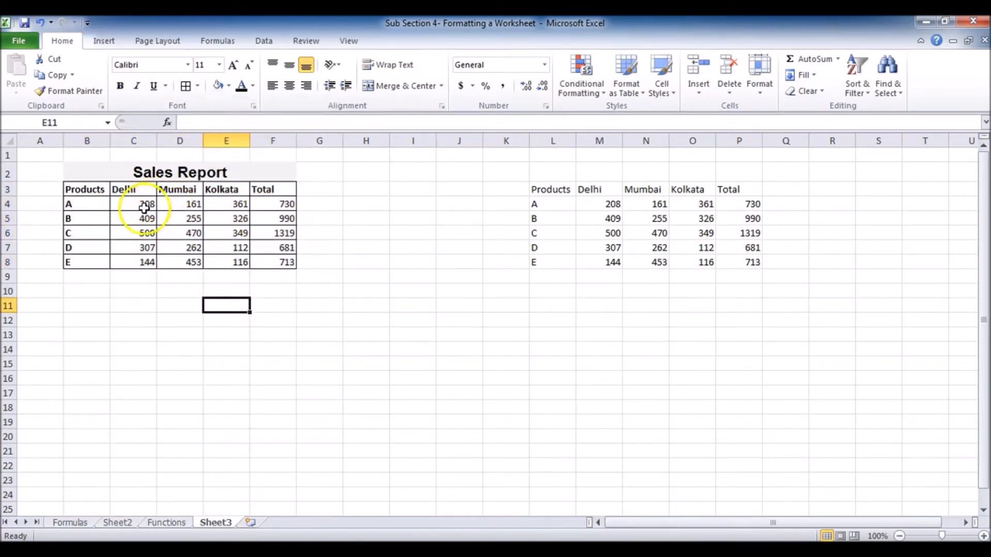
# Step: Center the contents of the sales table cells B3:F8 horizontally
pyautogui.click(85, 188)
pyautogui.moveTo(131, 206); pyautogui.dragTo(278, 264)
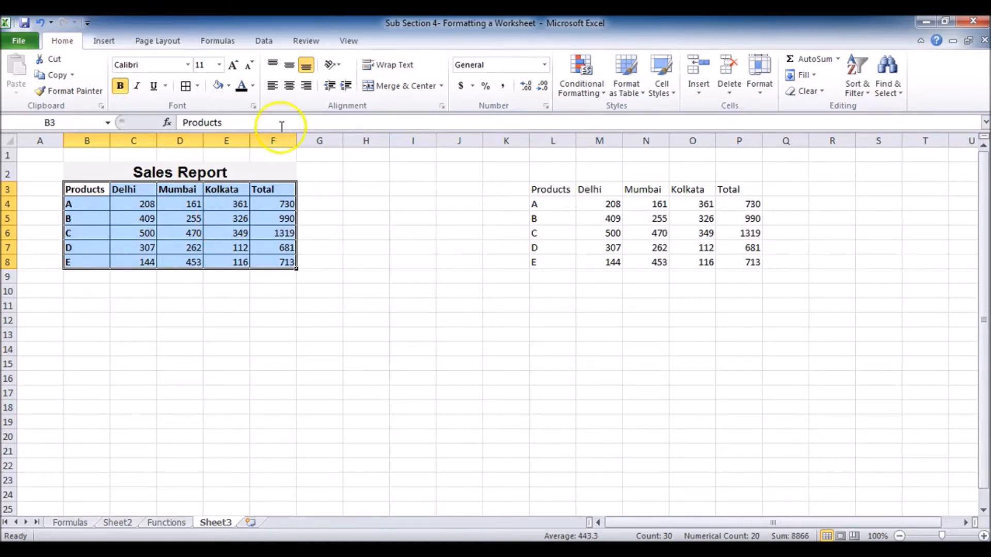
pyautogui.click(290, 86)
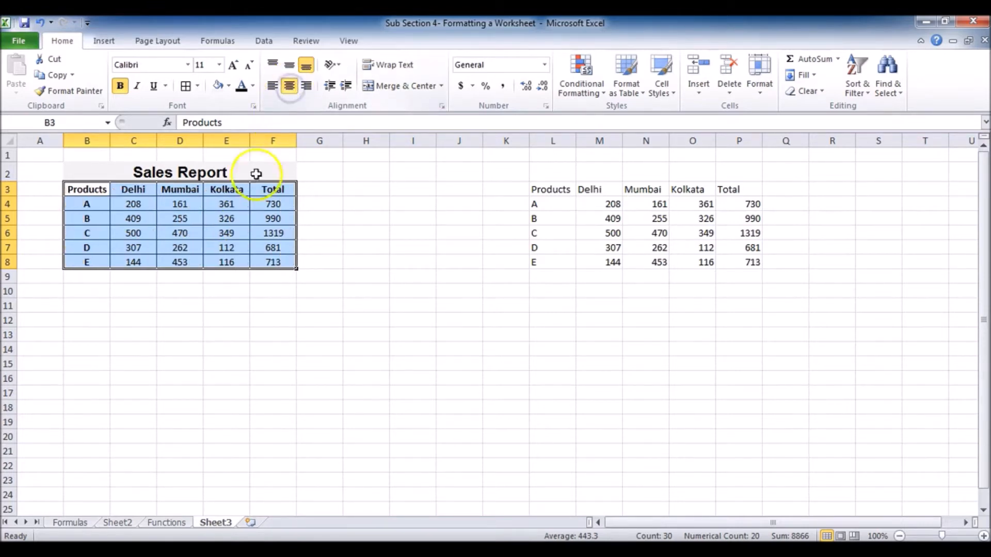
pyautogui.click(231, 219)
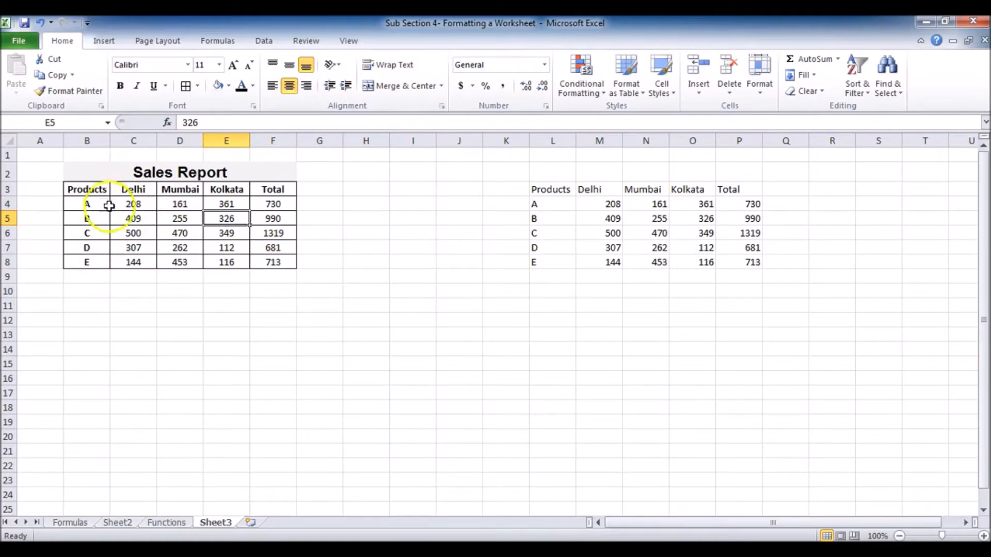
# Step: Add a thick box border around the title and sales table, covering B2:F8
pyautogui.moveTo(138, 171); pyautogui.dragTo(155, 256)
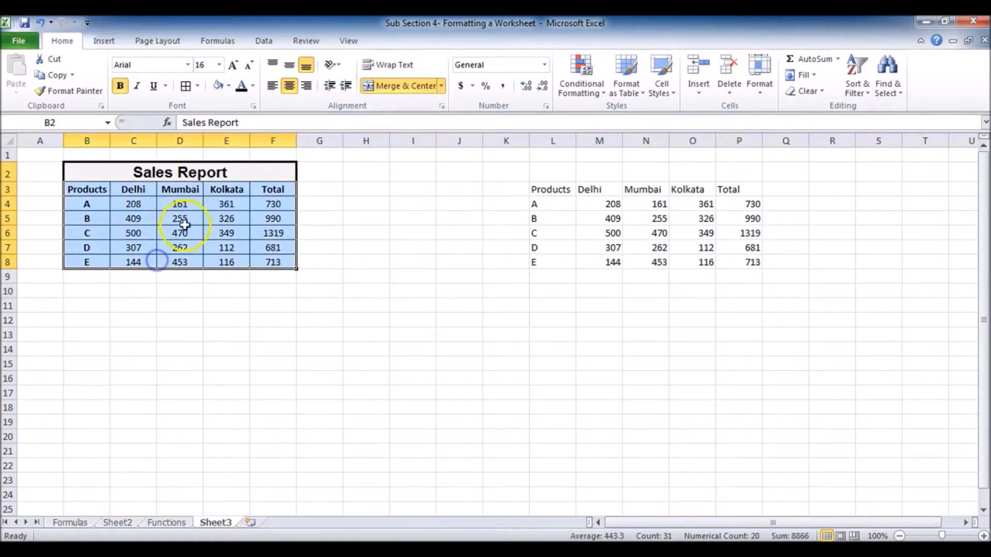
pyautogui.click(199, 86)
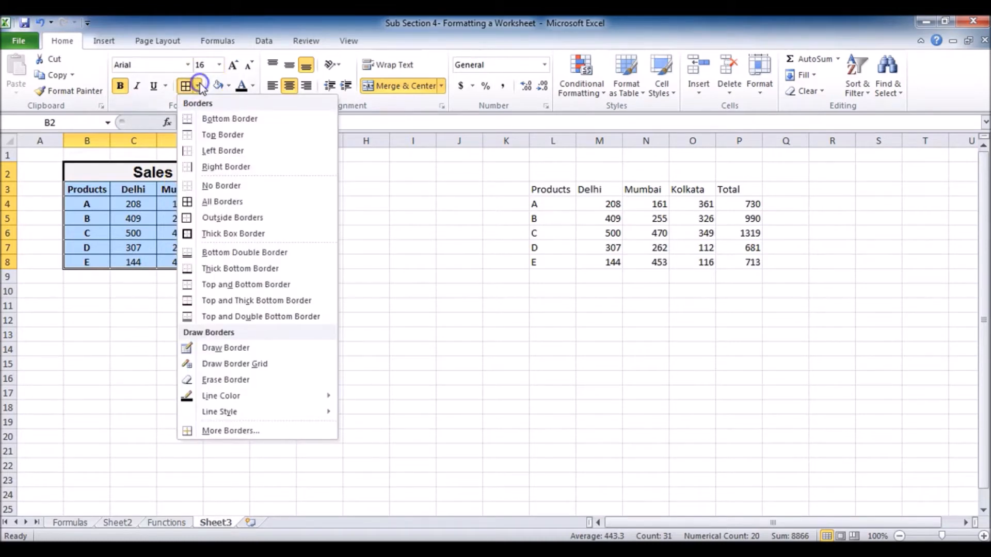
pyautogui.click(218, 233)
pyautogui.click(218, 234)
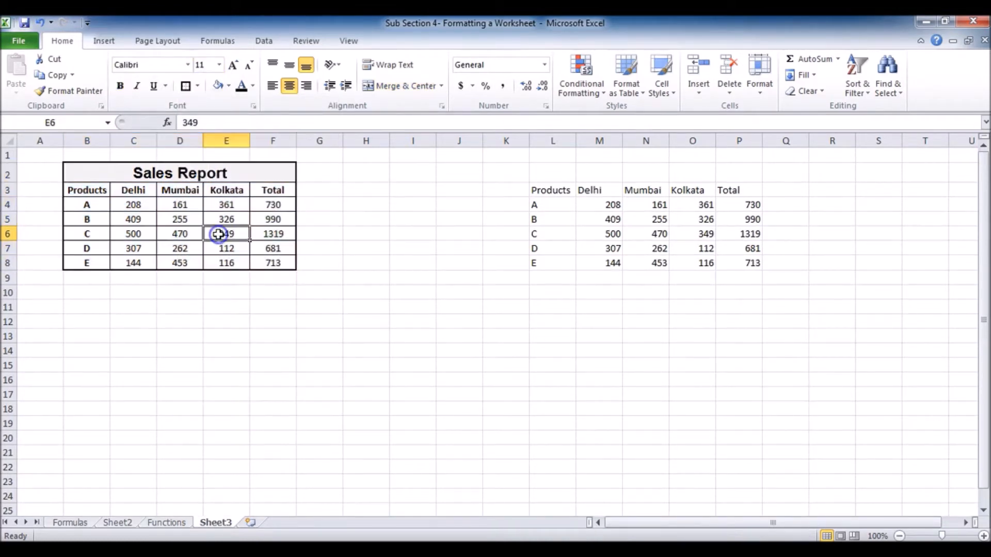
pyautogui.click(242, 178)
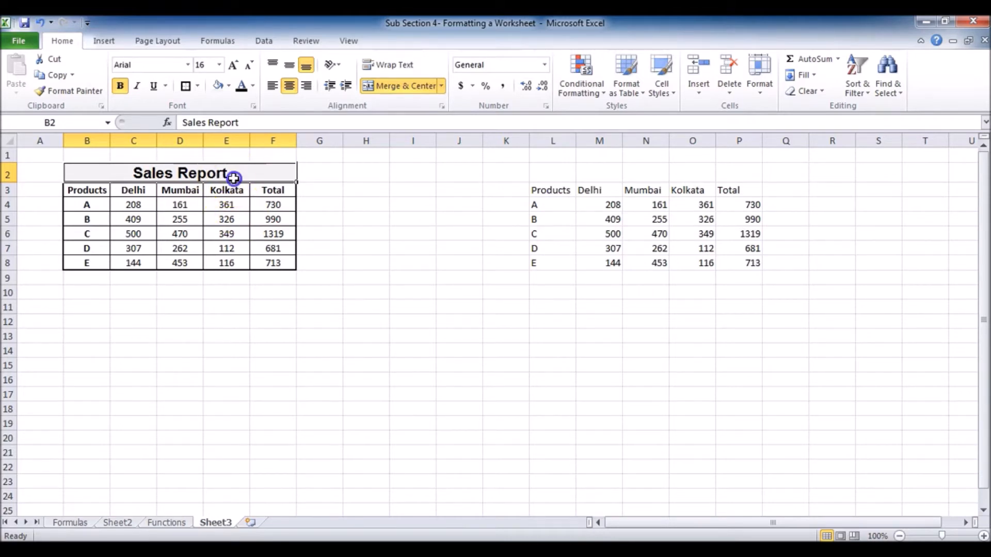
pyautogui.click(253, 86)
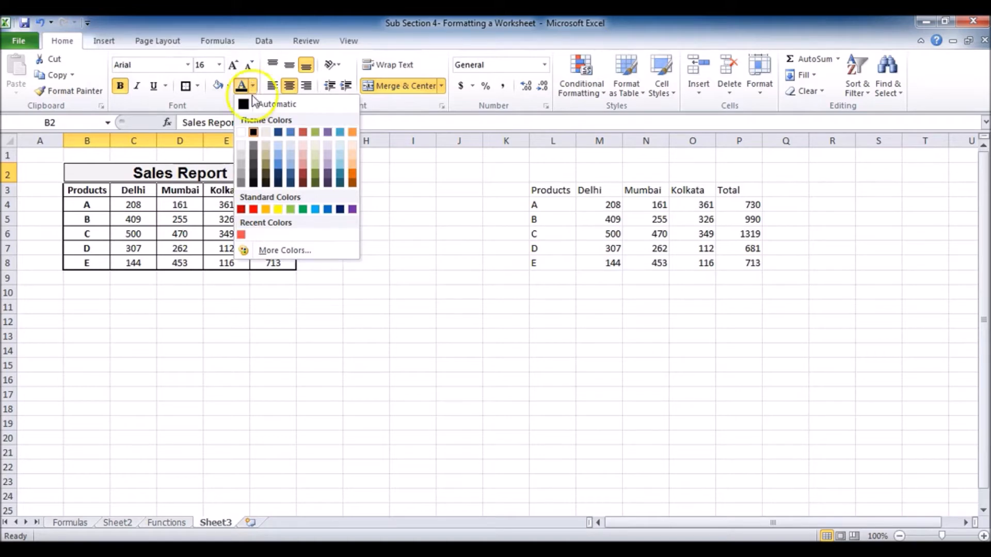
pyautogui.click(391, 220)
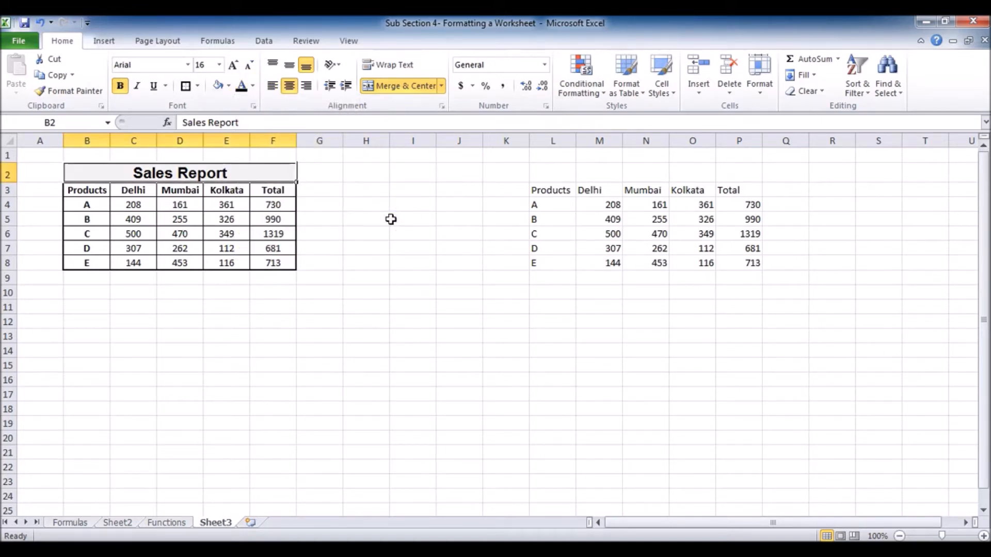
pyautogui.click(339, 62)
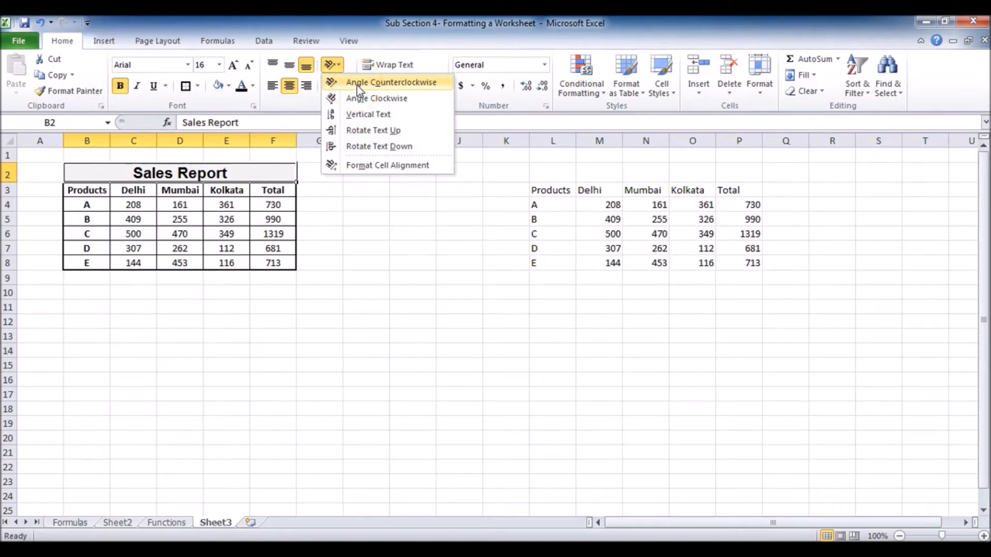
pyautogui.click(341, 264)
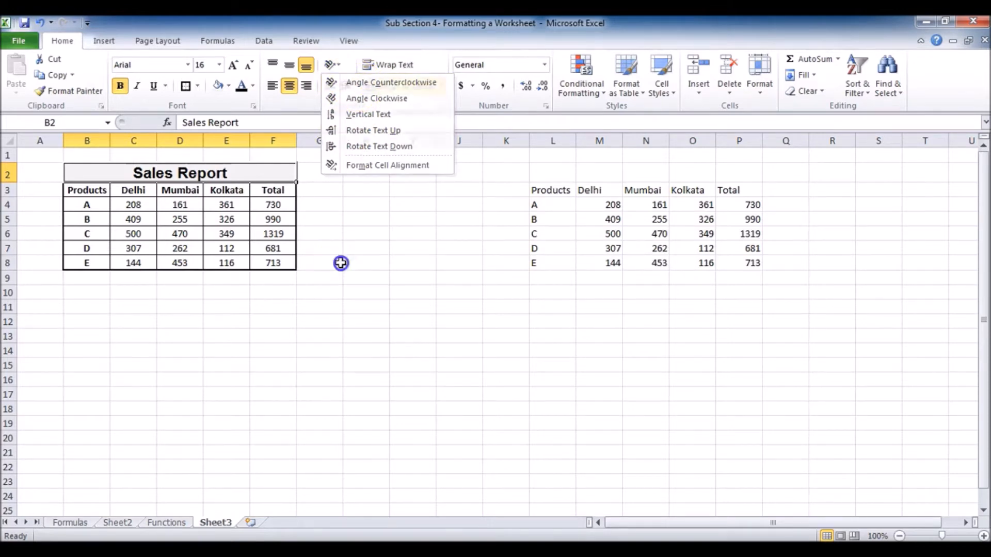
# Step: Change the first column heading in cell B3 to "Products from India"
pyautogui.click(98, 189)
pyautogui.press('F2')
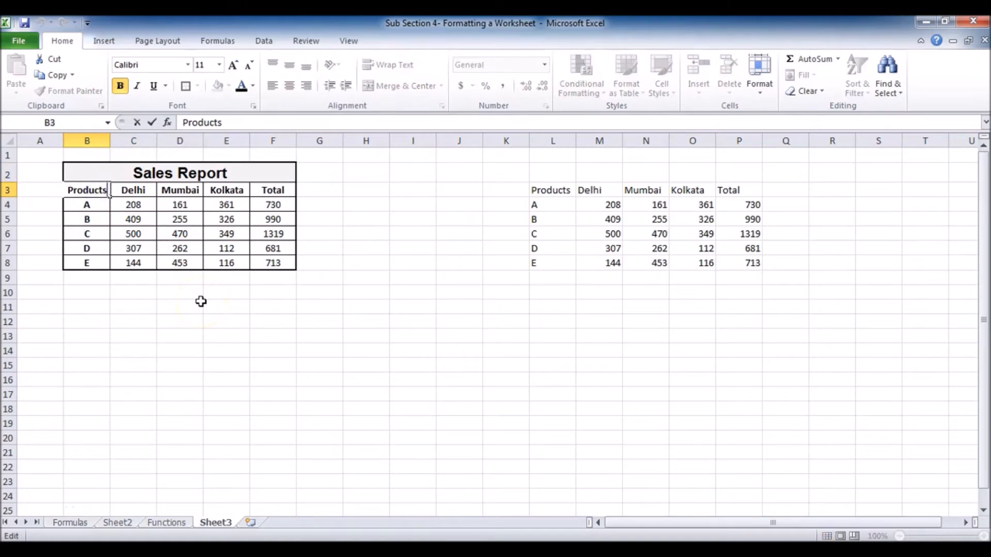
pyautogui.write('from India')
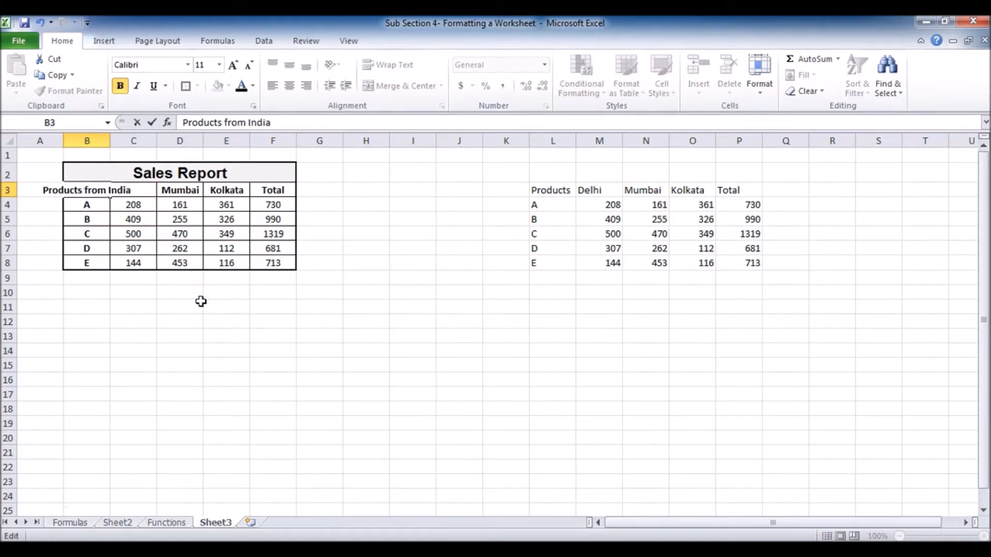
pyautogui.press('Return')
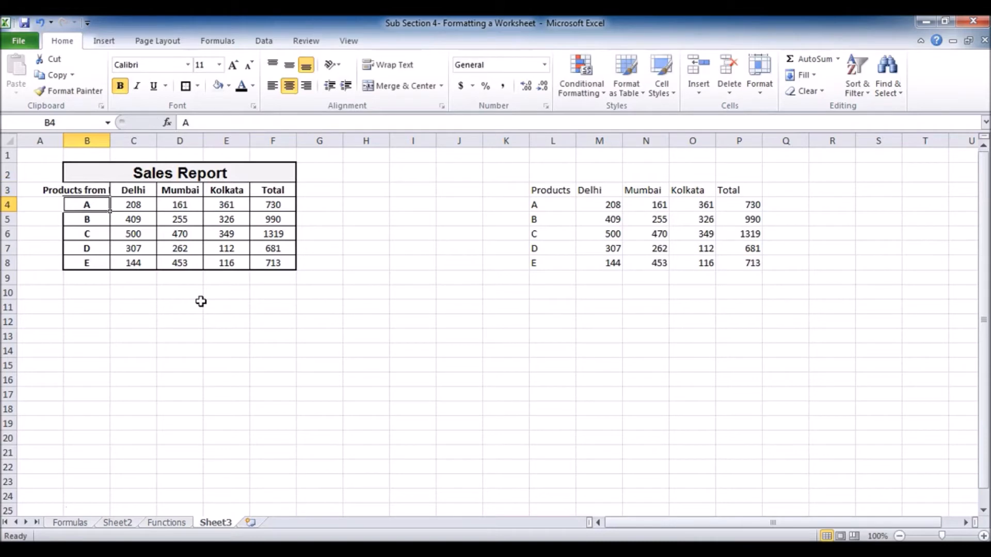
# Step: Try widening column B to fit the "Products from India" heading, and undo the width changes
pyautogui.click(84, 190)
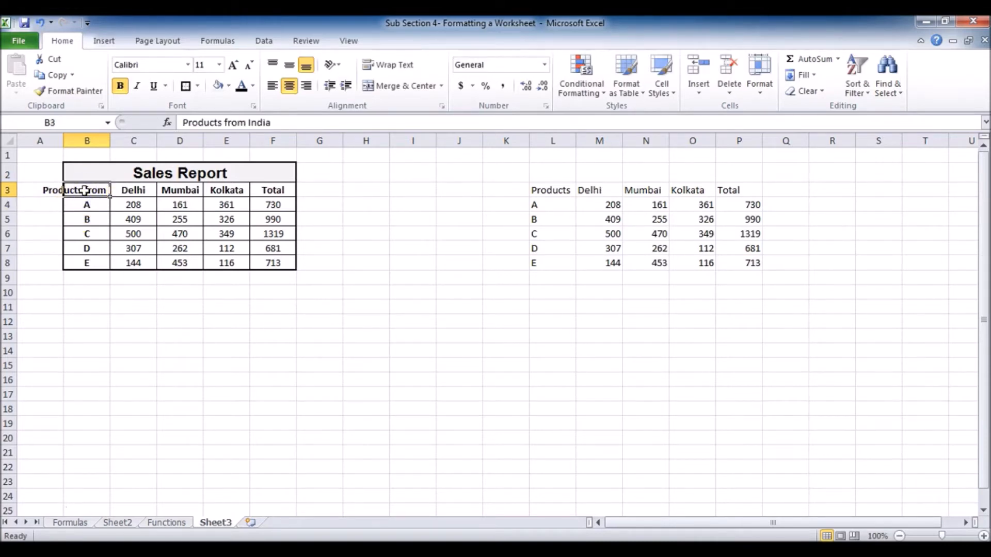
pyautogui.moveTo(110, 134); pyautogui.dragTo(167, 138)
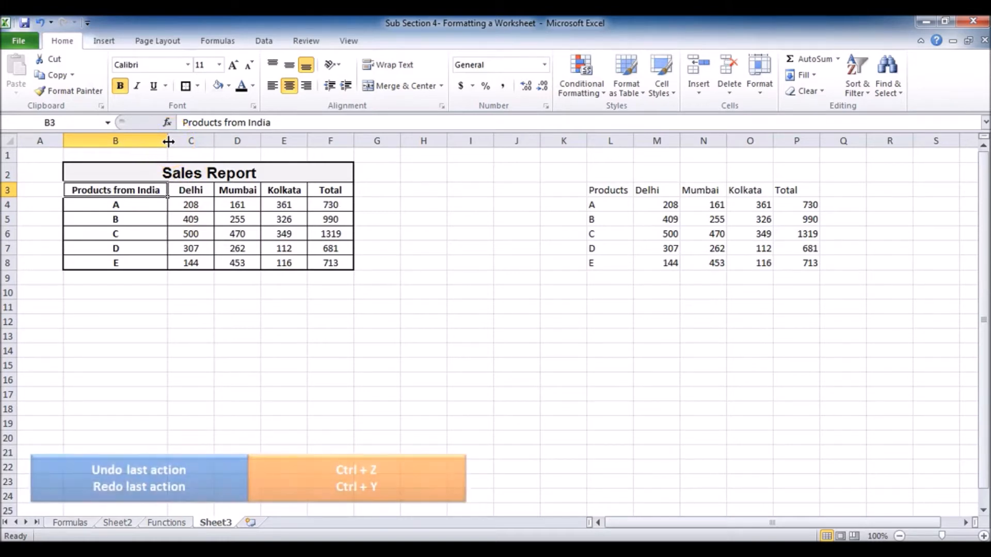
pyautogui.hotkey('ctrl', 'z')
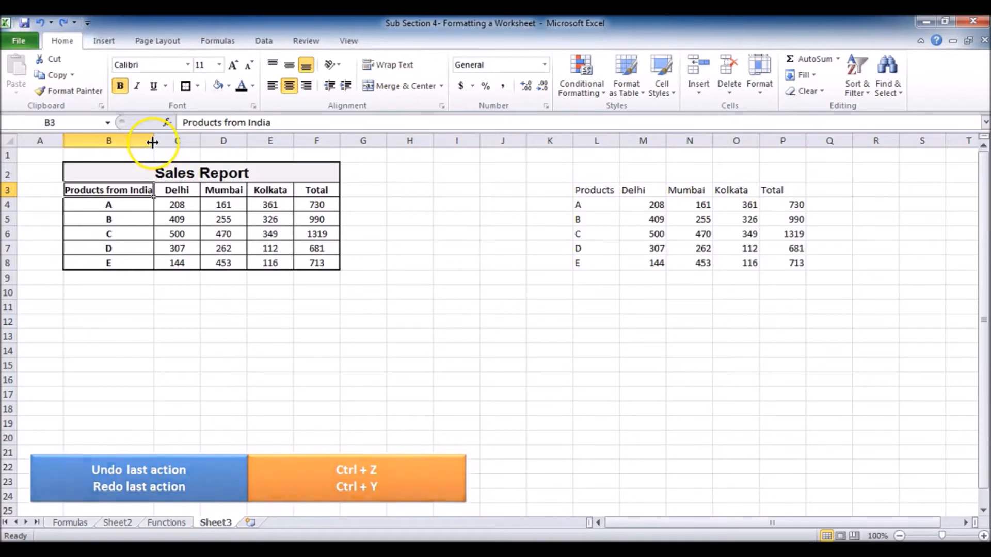
pyautogui.hotkey('ctrl', 'z')
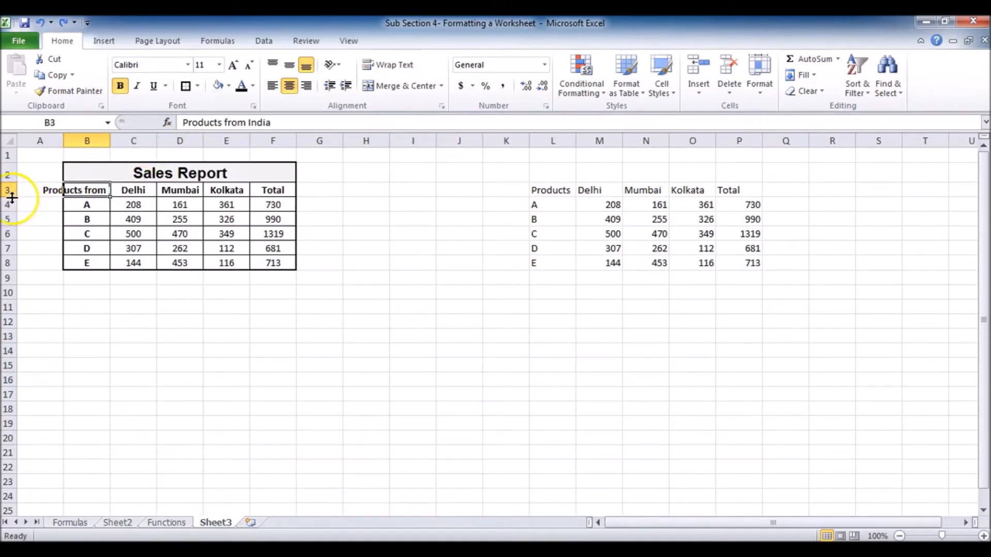
# Step: Increase the height of row 3 to about three text lines and wrap the text in cell B3
pyautogui.moveTo(12, 197); pyautogui.dragTo(11, 226)
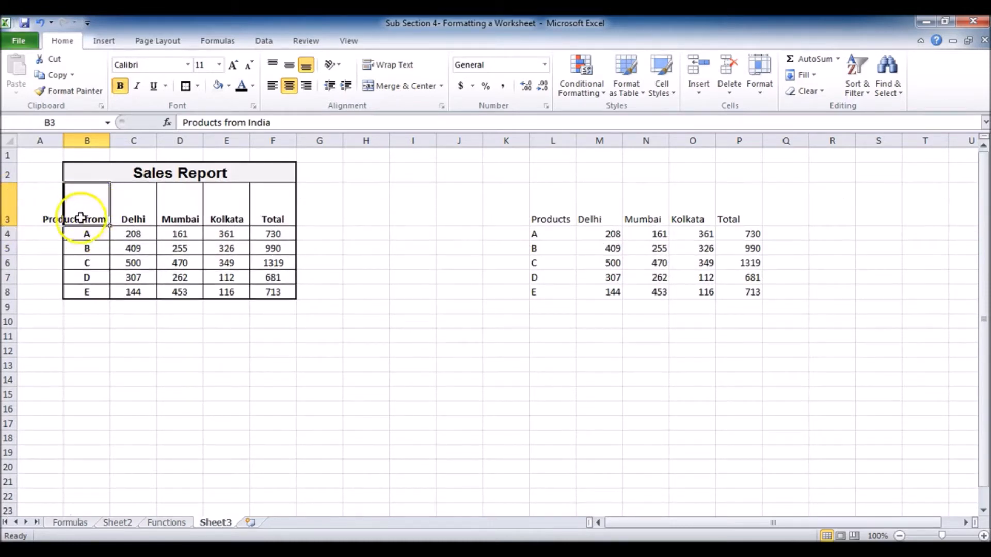
pyautogui.click(384, 66)
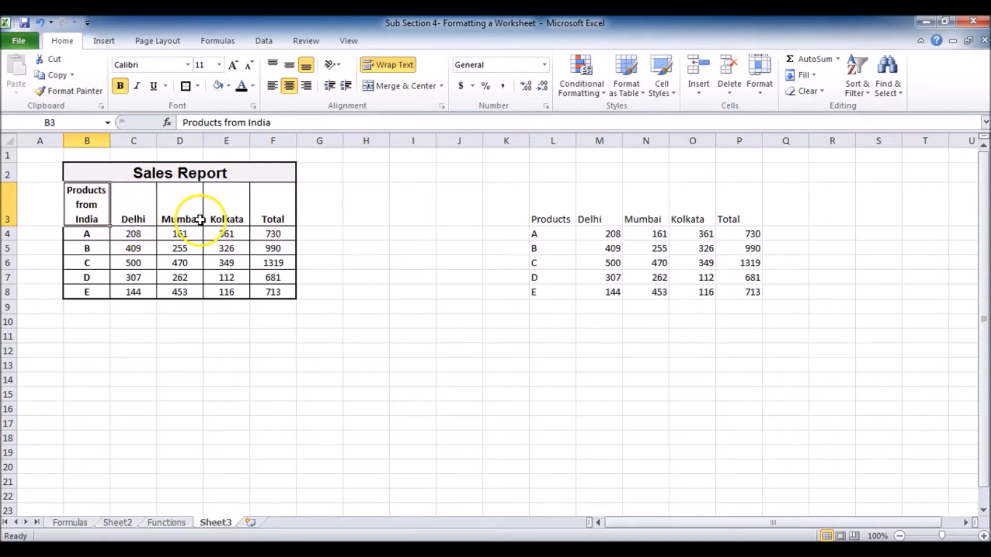
# Step: Middle-align the column headings in B3:F3 vertically
pyautogui.moveTo(92, 207); pyautogui.dragTo(269, 203)
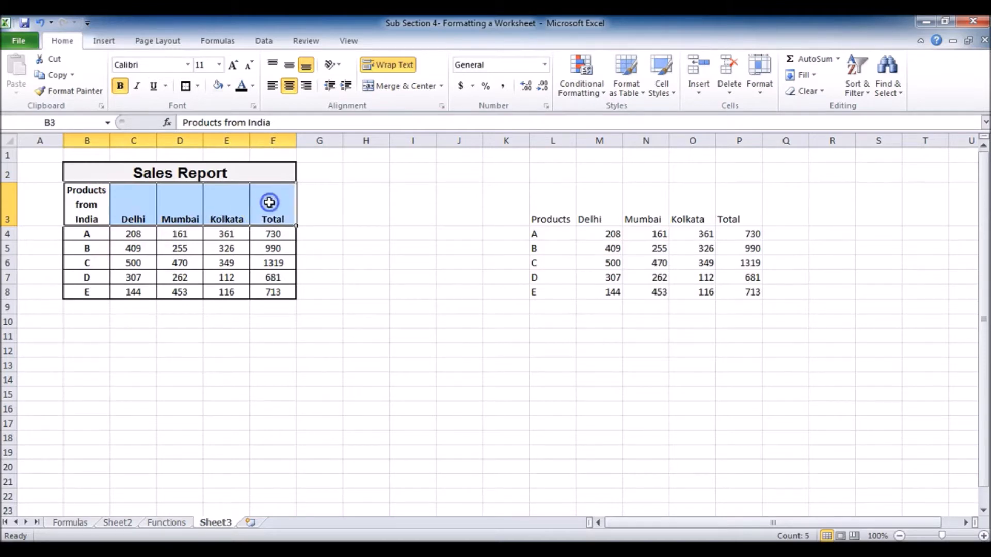
pyautogui.click(290, 66)
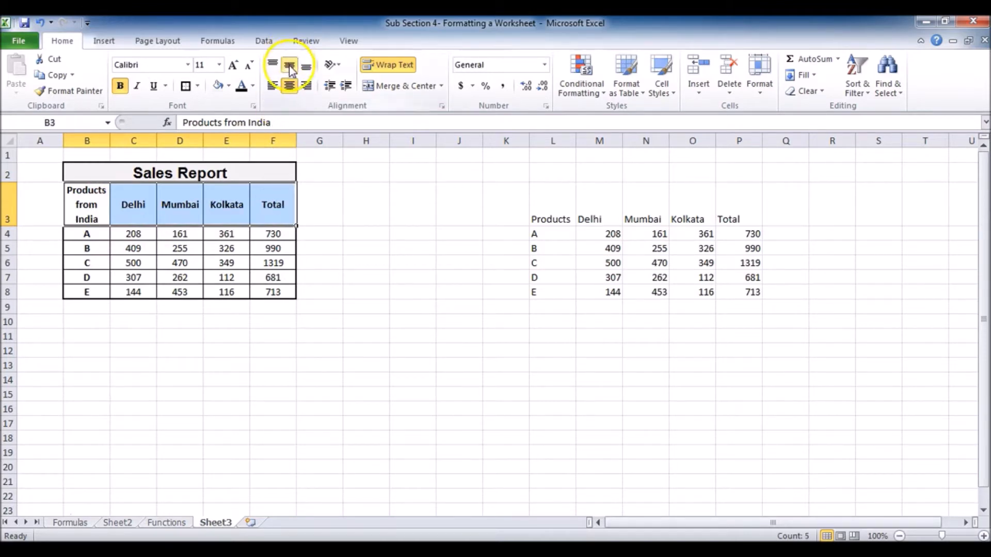
pyautogui.click(267, 219)
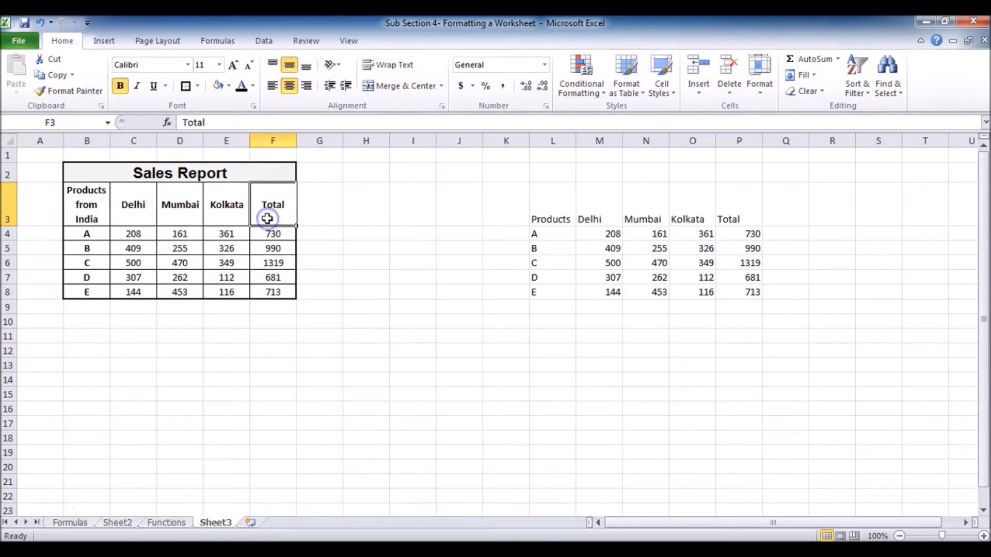
pyautogui.click(94, 210)
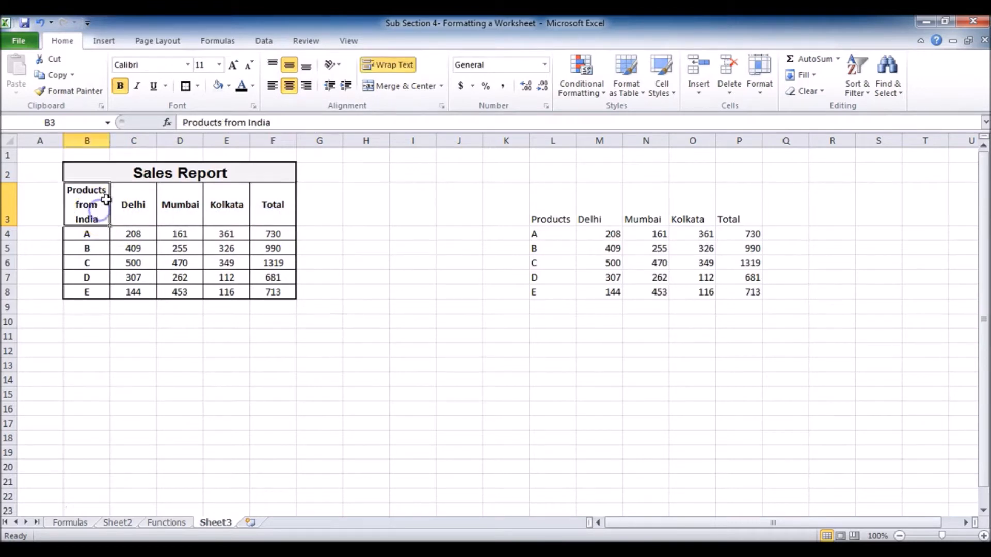
# Step: Set the height of row 2, which holds the Sales Report title, to 22
pyautogui.click(145, 174)
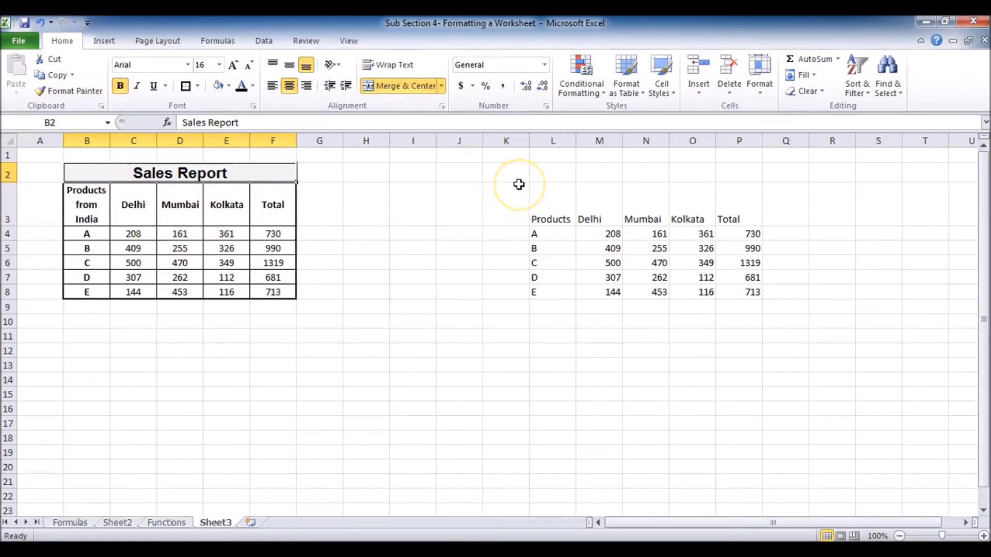
pyautogui.click(758, 100)
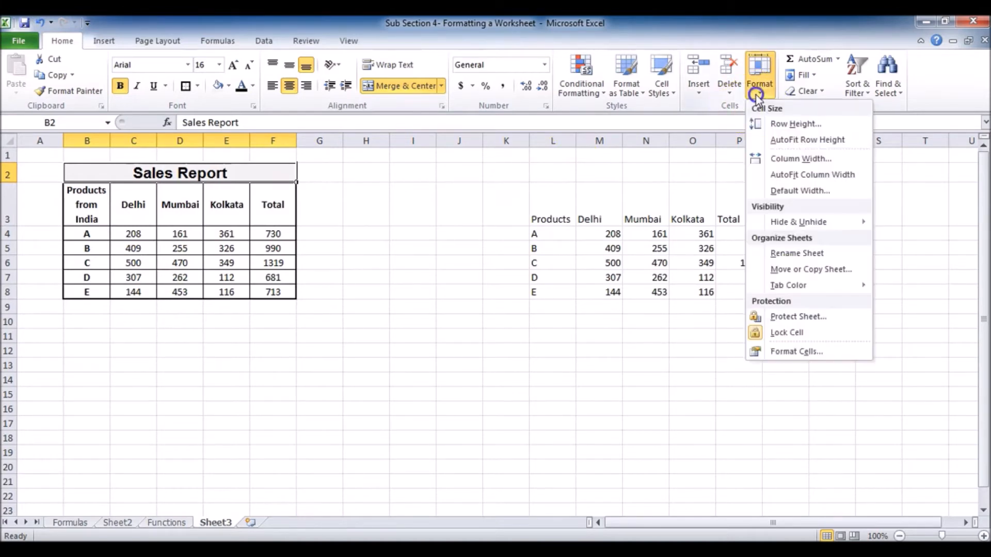
pyautogui.click(775, 125)
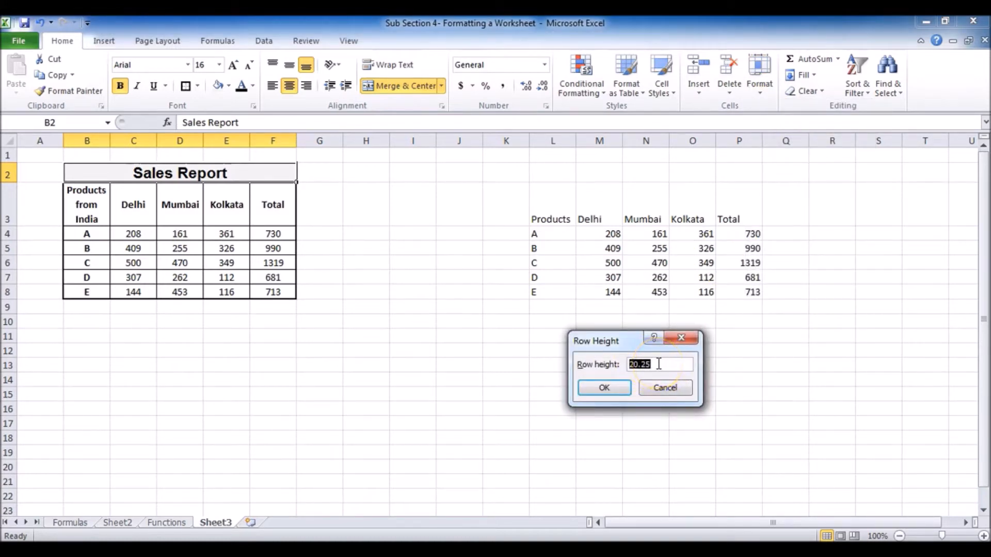
pyautogui.write('22')
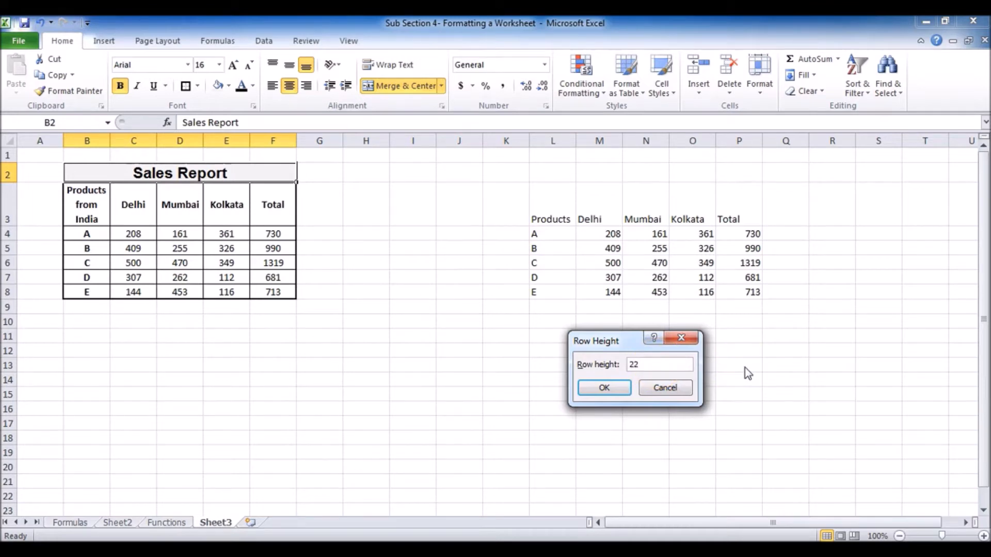
pyautogui.click(609, 391)
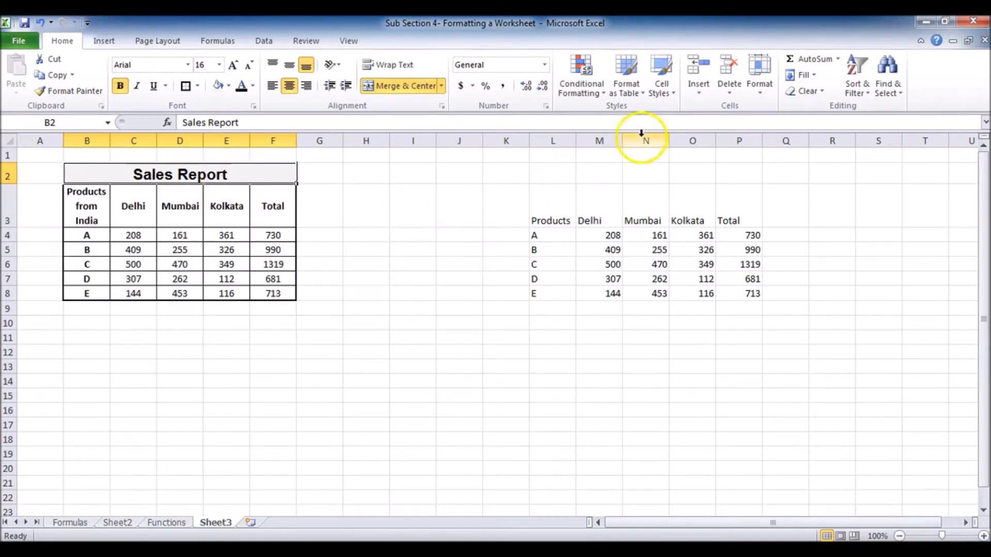
# Step: Look through the available cell styles for the Sales Report title without applying one
pyautogui.click(660, 92)
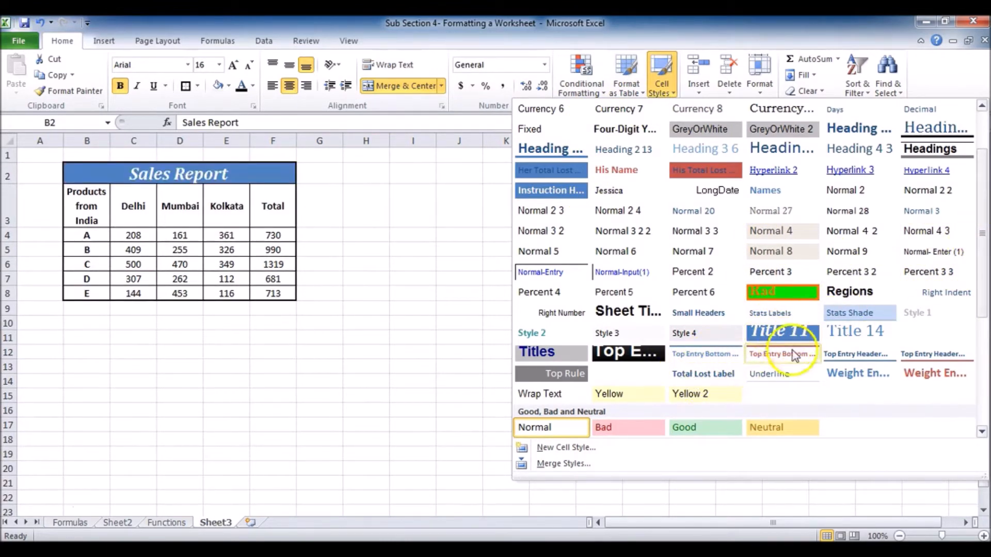
pyautogui.moveTo(982, 210); pyautogui.dragTo(984, 326)
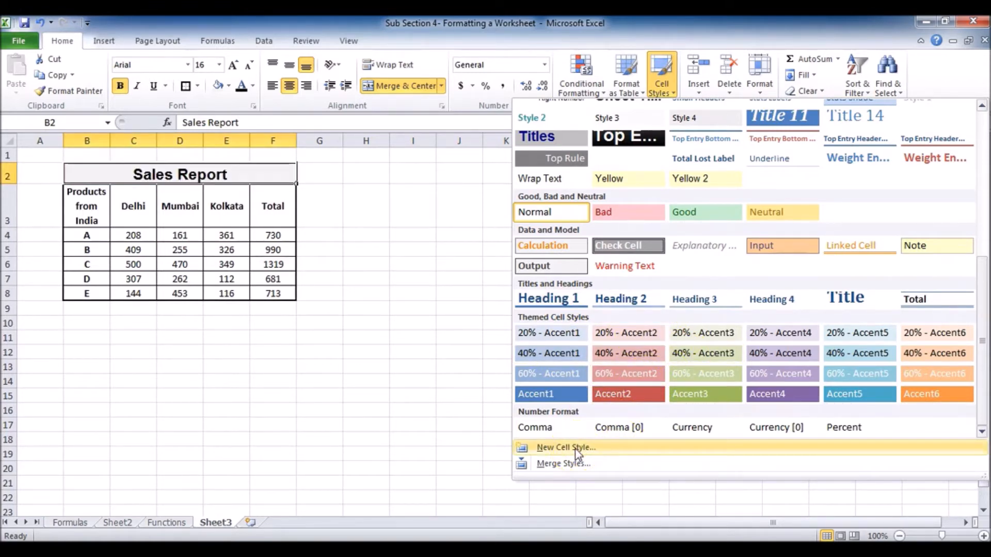
pyautogui.click(438, 358)
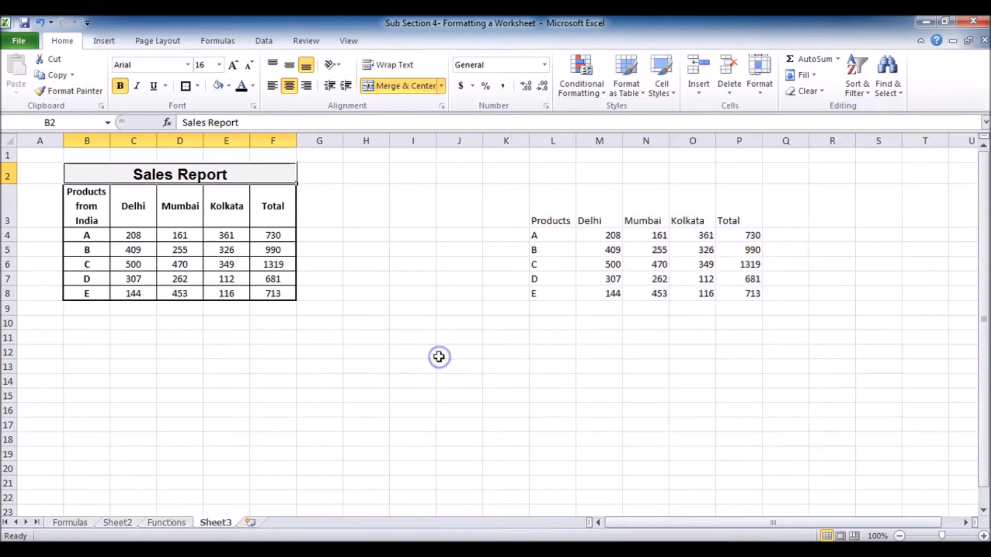
# Step: Format the unformatted data in L3:P8 as a table with headers, using a blue Medium table style
pyautogui.click(550, 221)
pyautogui.hotkey('ctrl', 'shift', 'Down')
pyautogui.hotkey('ctrl', 'shift', 'Right')
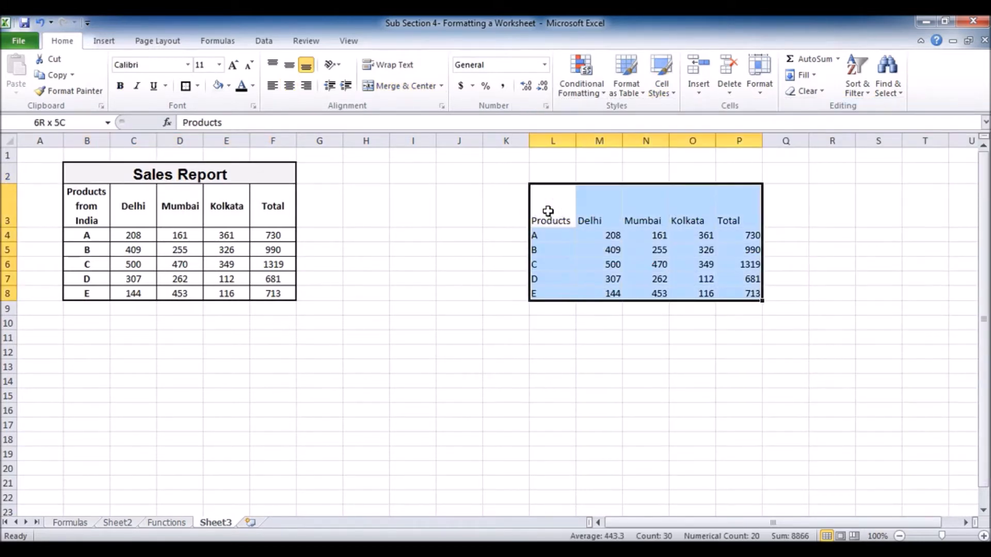
pyautogui.click(636, 85)
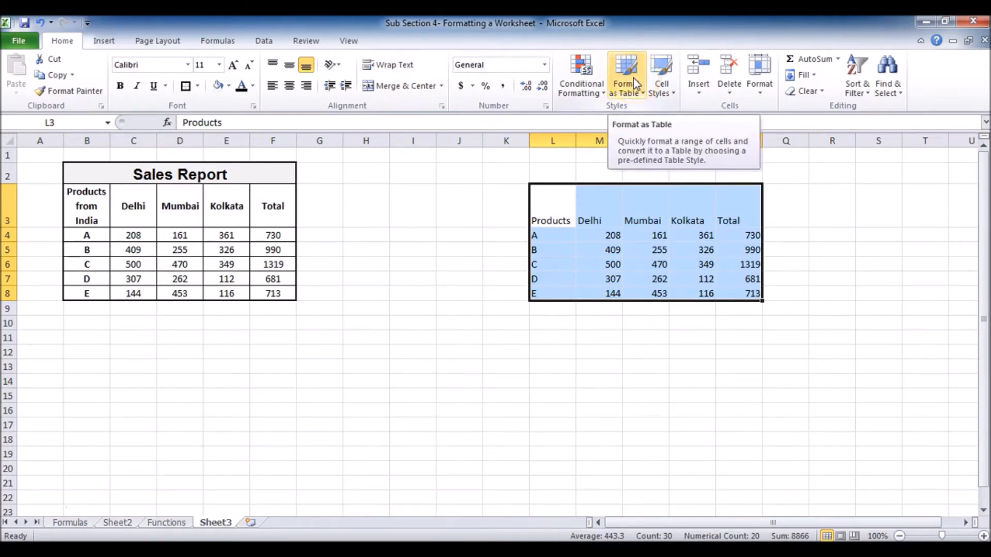
pyautogui.click(636, 85)
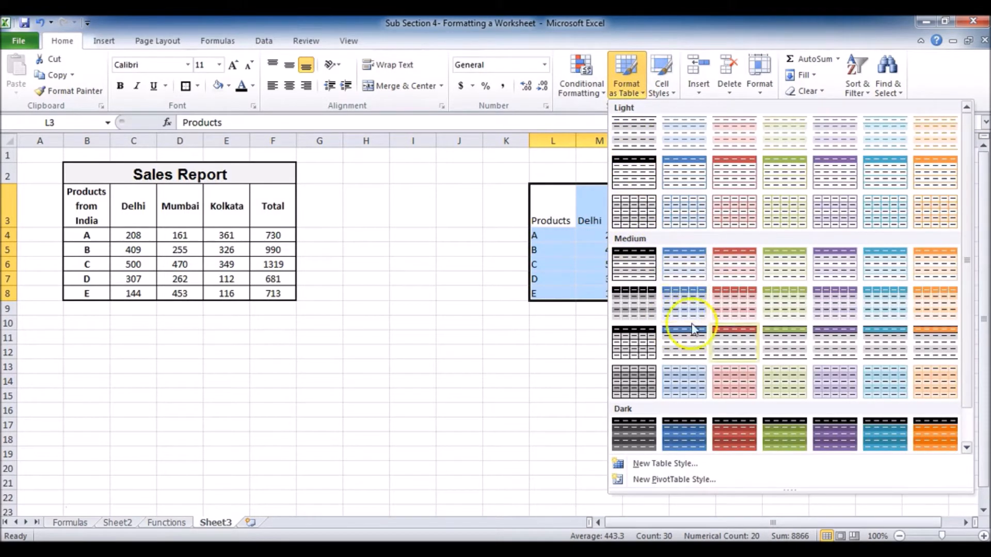
pyautogui.click(685, 271)
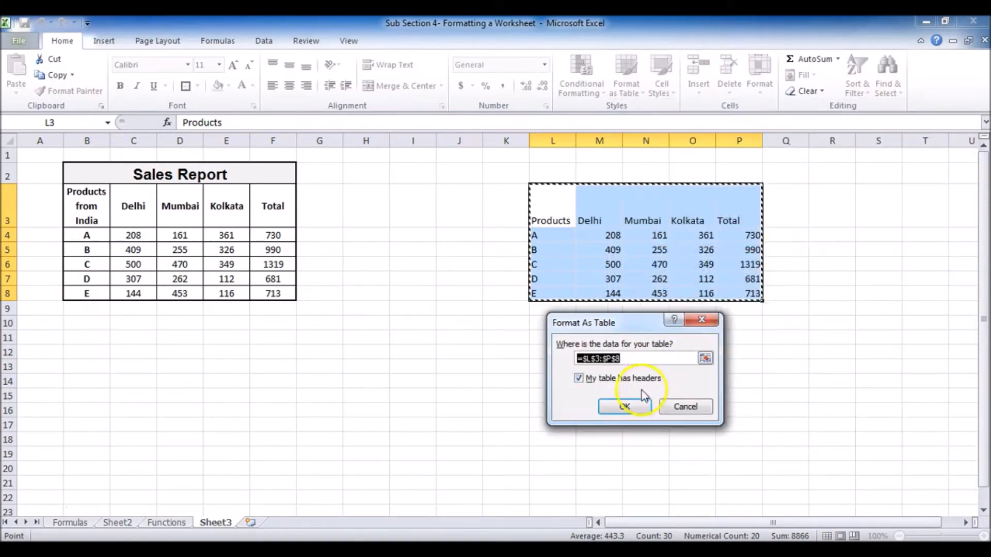
pyautogui.click(626, 407)
pyautogui.click(720, 332)
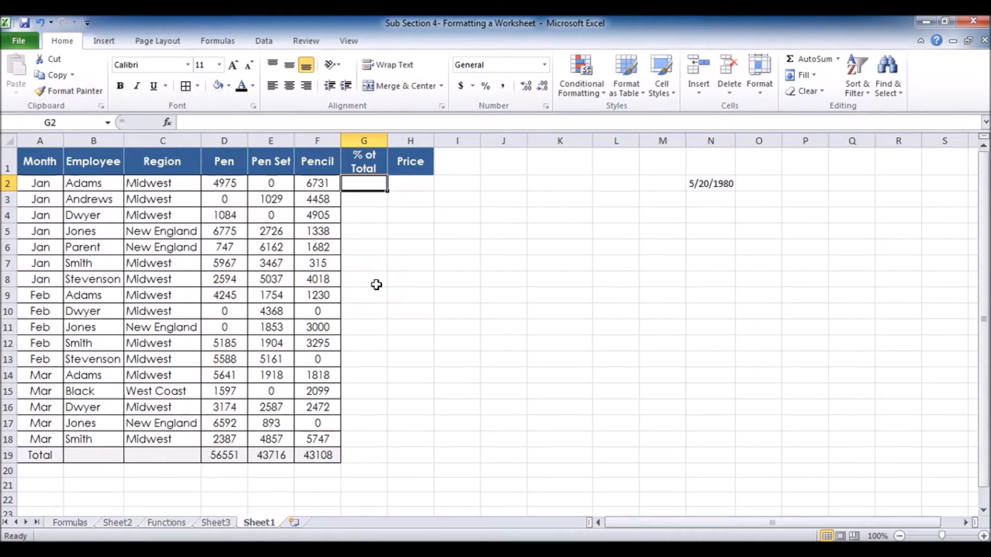
# Step: Apply the Currency number format to the first Pen value in cell D2 on Sheet1
pyautogui.click(230, 184)
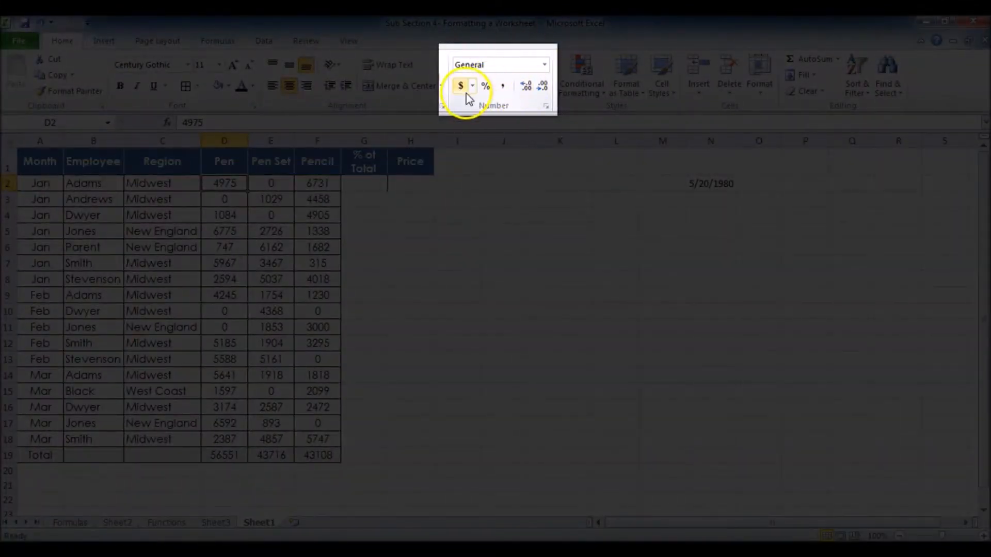
pyautogui.click(545, 66)
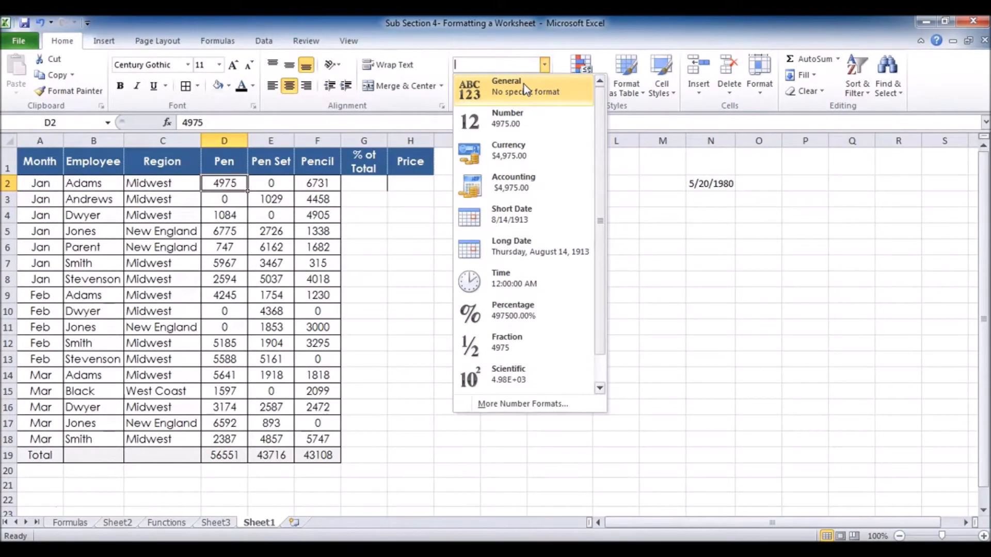
pyautogui.click(520, 154)
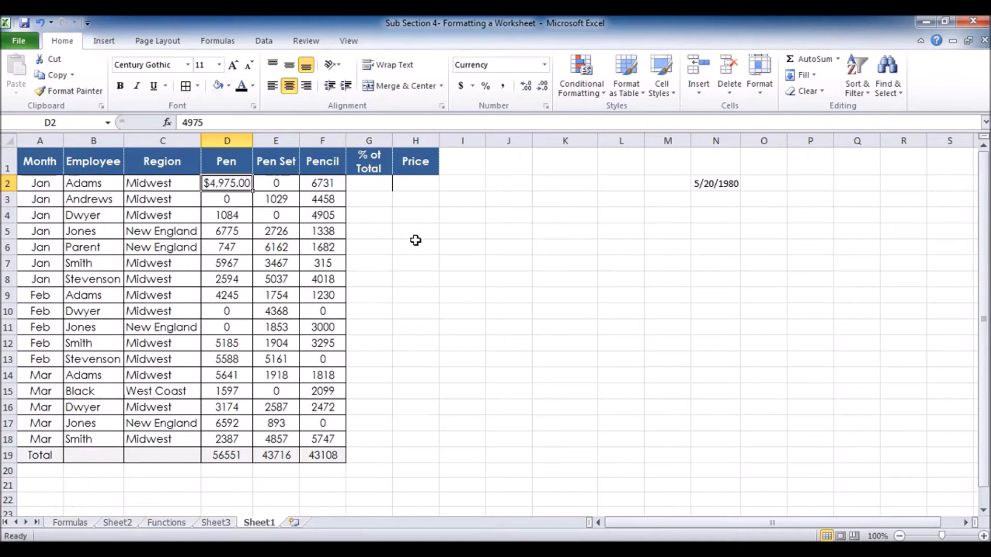
# Step: Change the currency symbol of the Pen value in D2 to INR through the cell's number format settings
pyautogui.rightClick(239, 182)
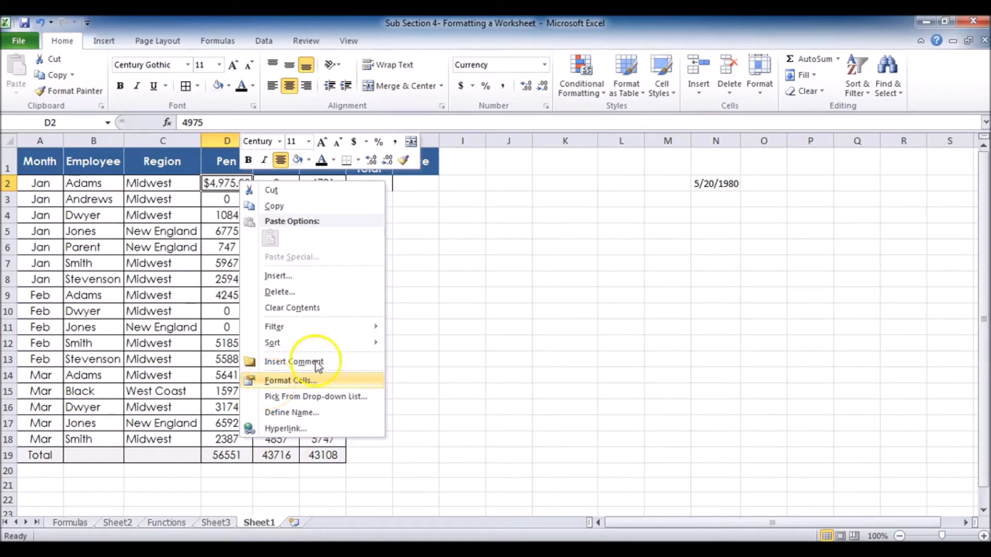
pyautogui.click(442, 290)
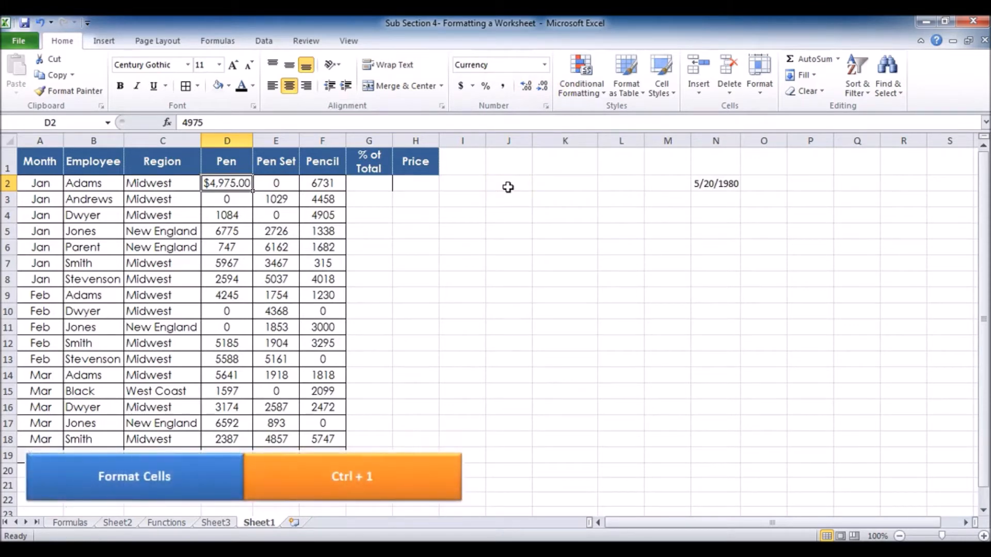
pyautogui.hotkey('ctrl', '1')
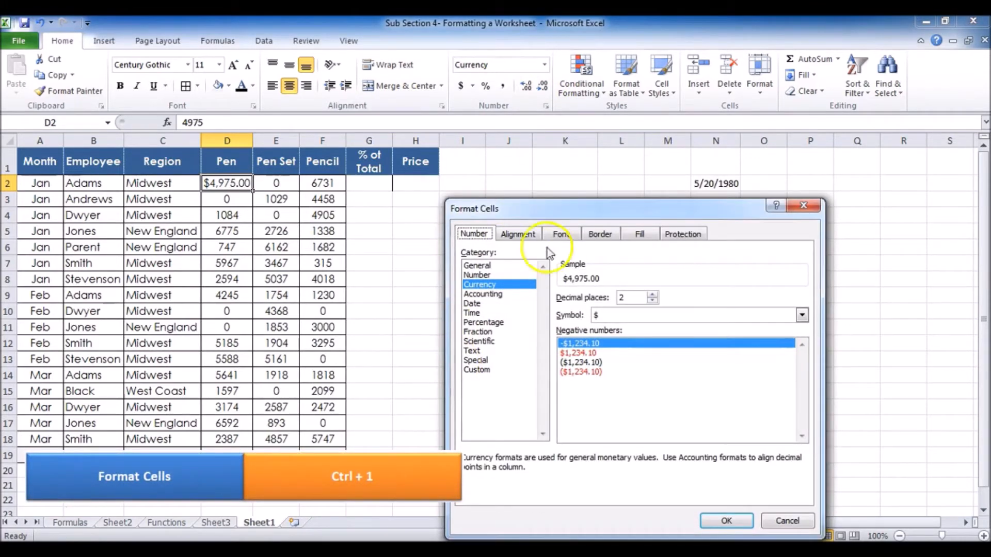
pyautogui.moveTo(505, 207); pyautogui.dragTo(507, 80)
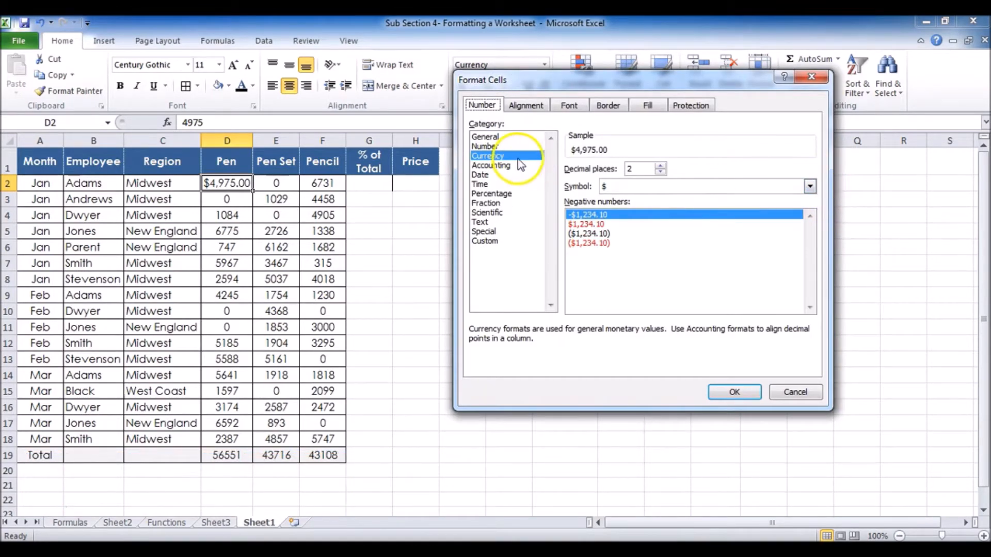
pyautogui.click(810, 187)
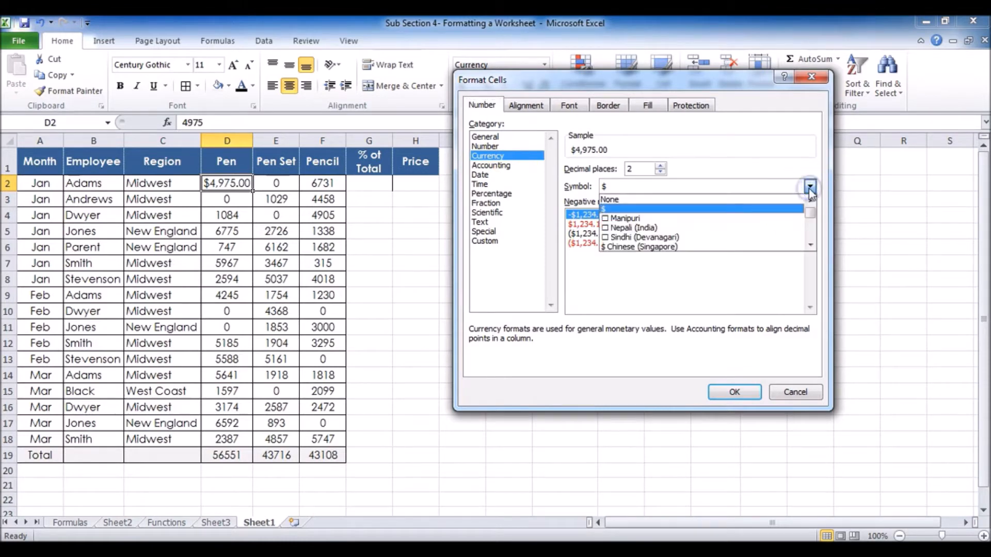
pyautogui.press('i')
pyautogui.press('Down')
pyautogui.press('Down')
pyautogui.press('Down')
pyautogui.press('Down')
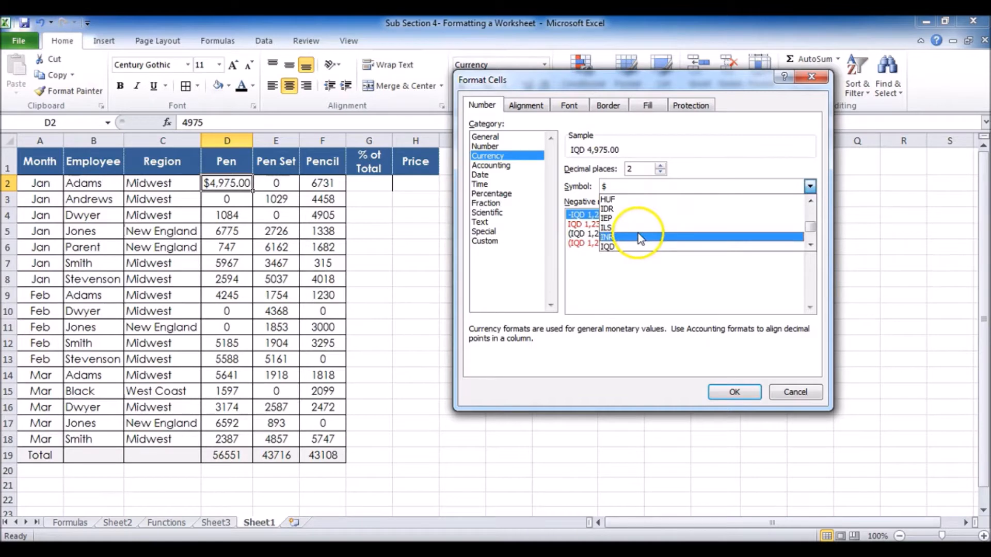
pyautogui.click(638, 236)
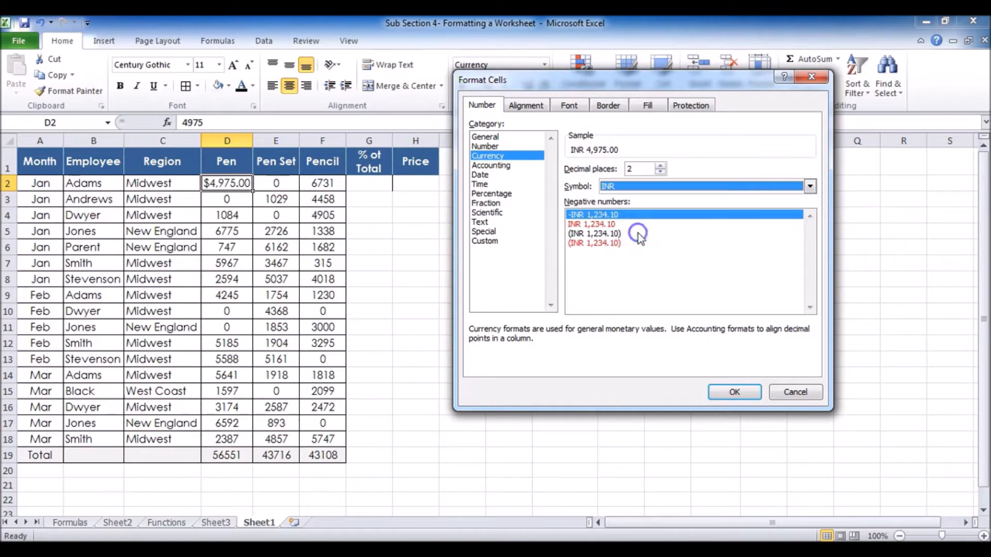
pyautogui.click(735, 393)
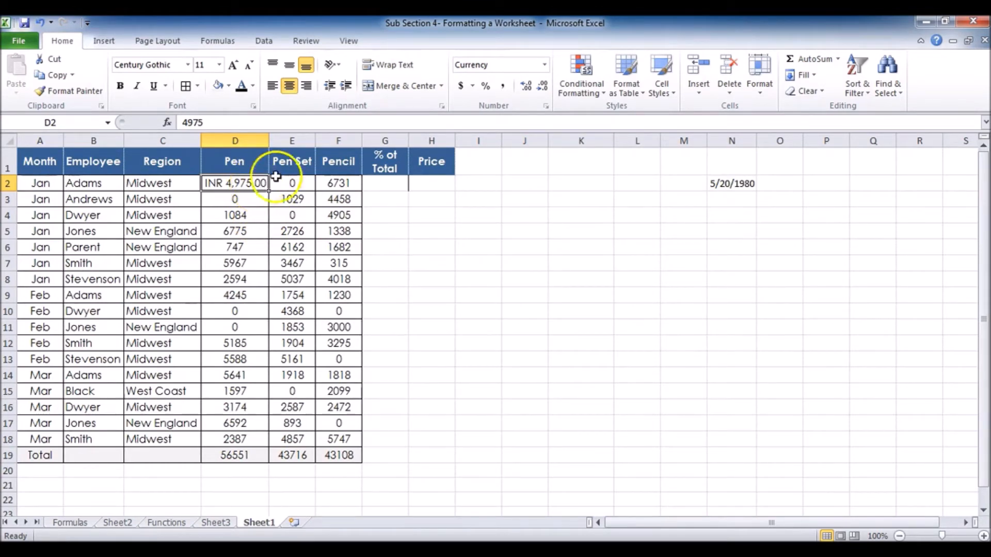
# Step: Reduce the INR amount in D2 to zero decimal places
pyautogui.click(540, 91)
pyautogui.click(541, 91)
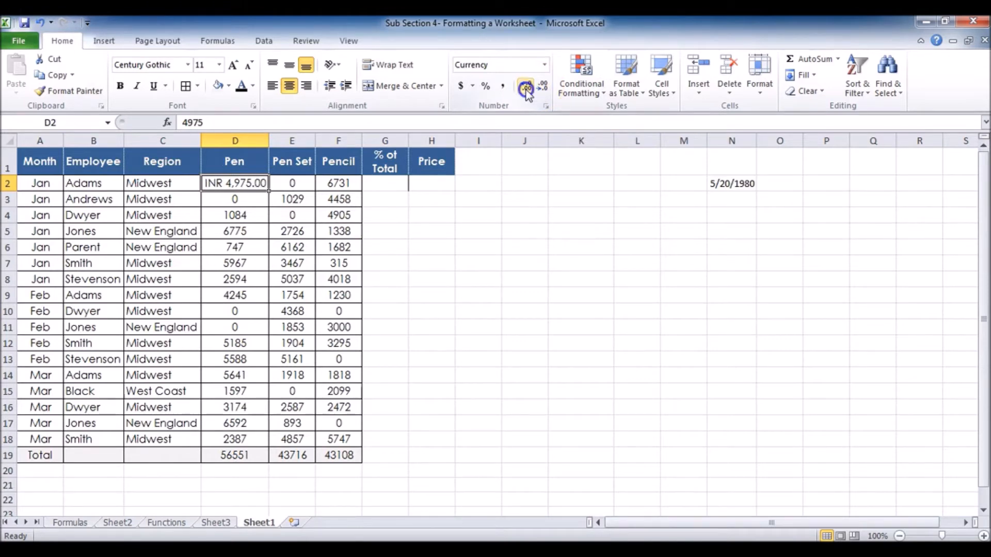
pyautogui.click(542, 89)
pyautogui.click(542, 89)
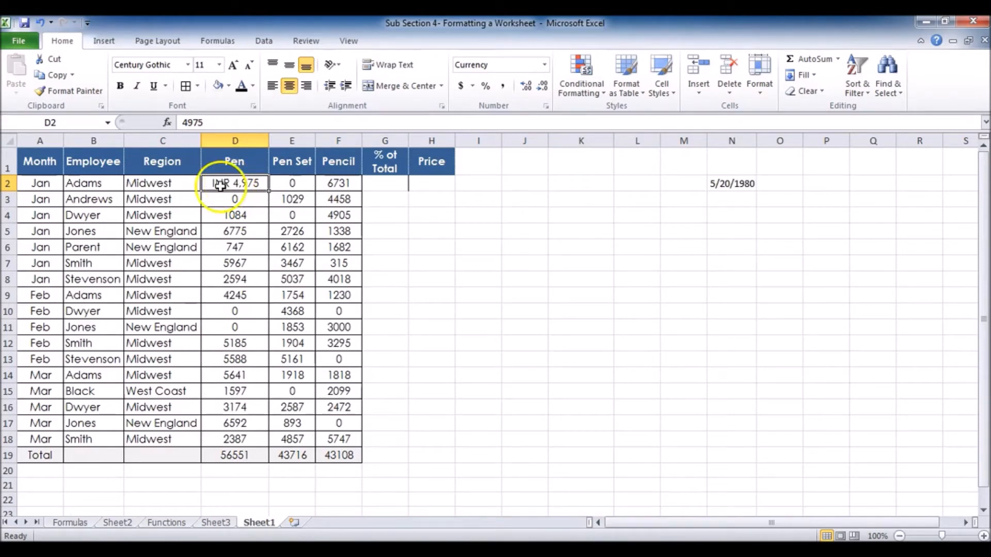
# Step: Copy the INR format with Format Painter to all other Pen, Pen Set and Pencil values through row 18, leaving out the Total row
pyautogui.click(100, 97)
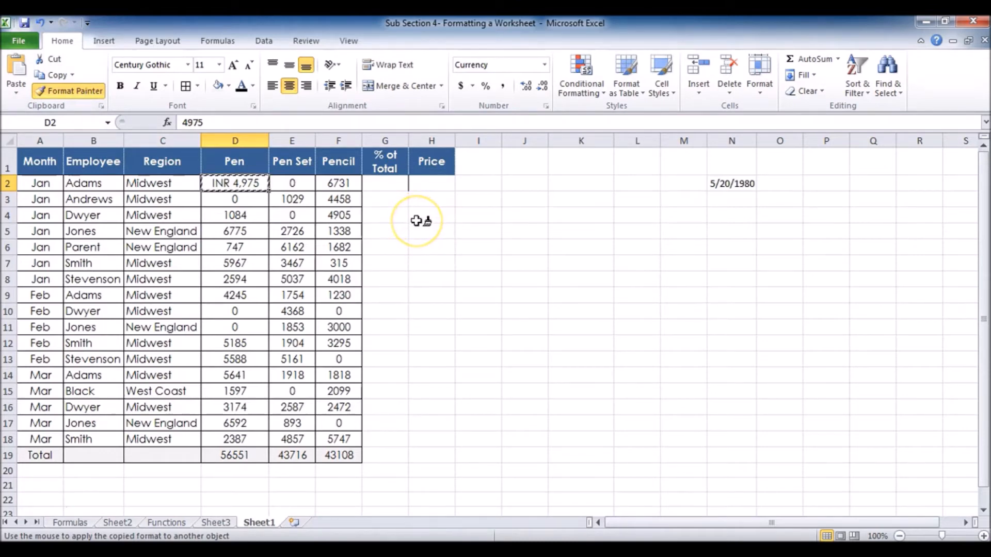
pyautogui.click(243, 200)
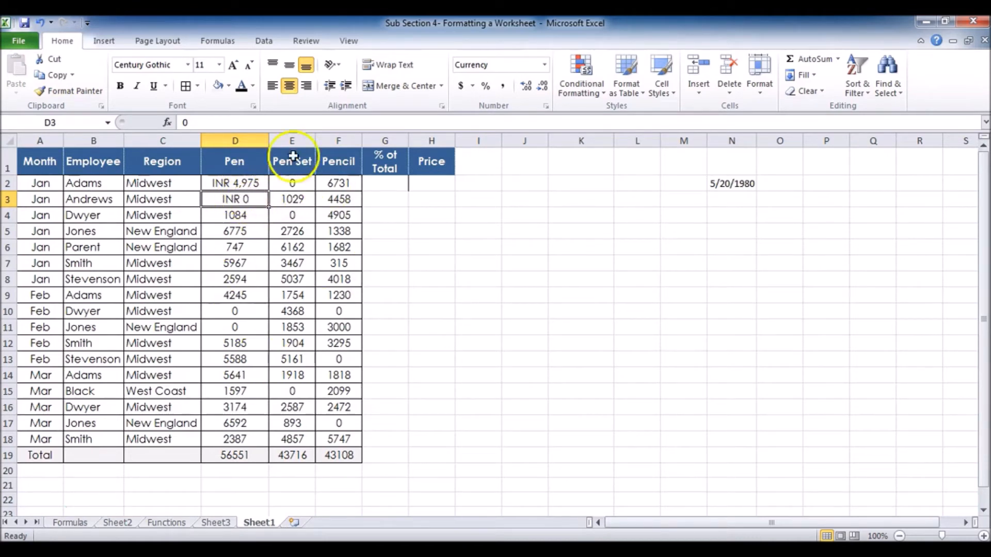
pyautogui.click(88, 91)
pyautogui.moveTo(236, 213)
pyautogui.mouseDown()
pyautogui.moveTo(338, 260)
pyautogui.moveTo(343, 439)
pyautogui.mouseUp()
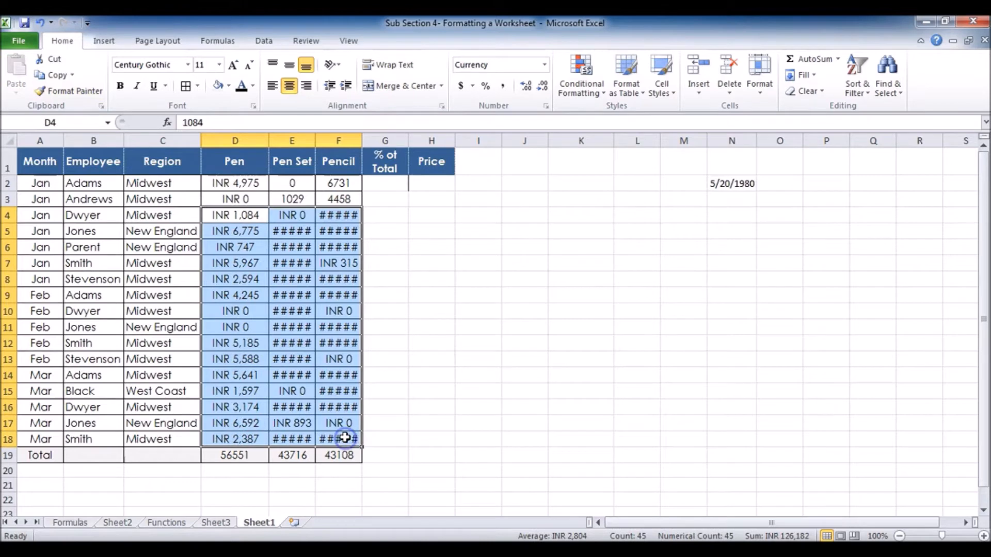
pyautogui.click(280, 217)
pyautogui.click(77, 89)
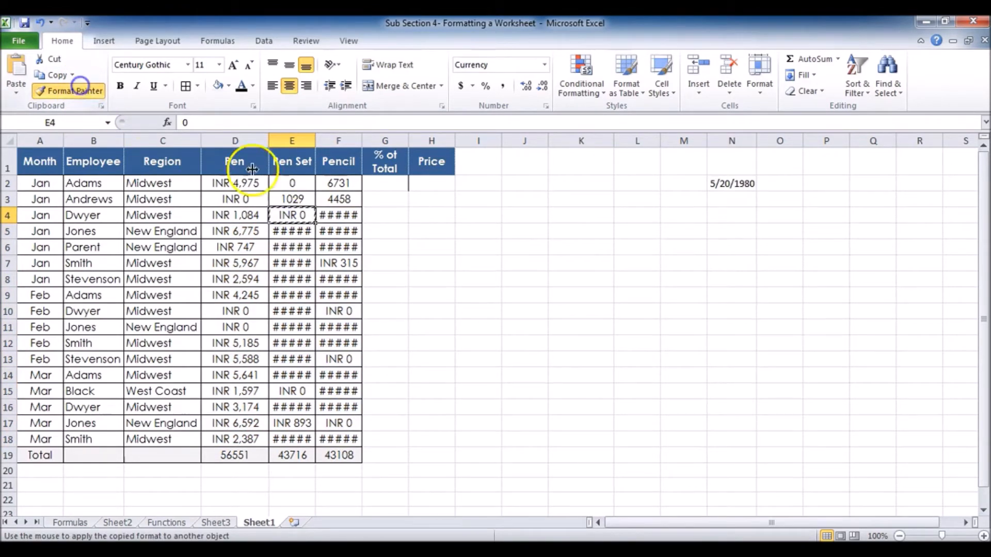
pyautogui.moveTo(292, 185); pyautogui.dragTo(337, 200)
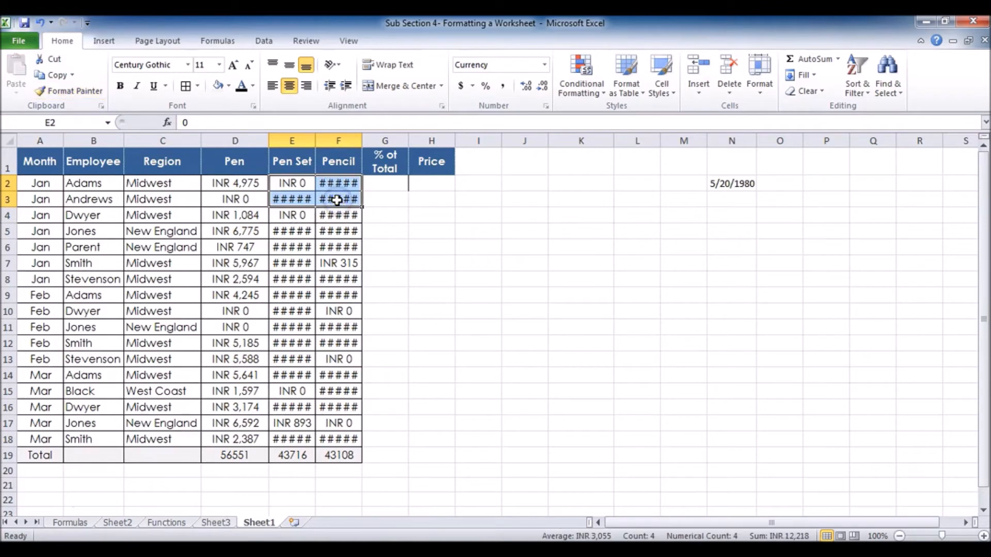
# Step: Autofit the Pen Set and Pencil columns, and widen both slightly further so the INR amounts have some spare room
pyautogui.doubleClick(316, 141)
pyautogui.doubleClick(367, 140)
pyautogui.click(251, 211)
pyautogui.click(248, 184)
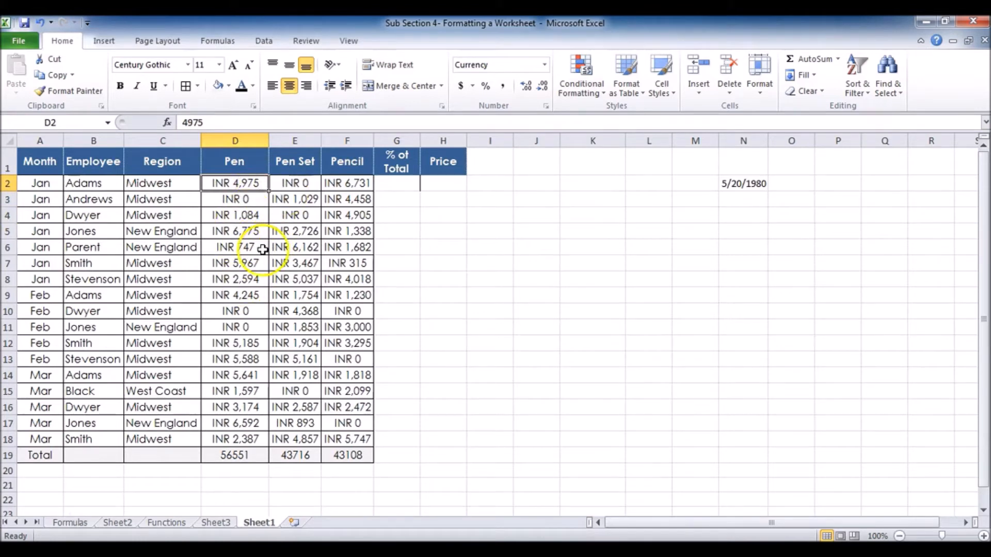
pyautogui.moveTo(372, 141); pyautogui.dragTo(388, 142)
pyautogui.moveTo(320, 137); pyautogui.dragTo(328, 138)
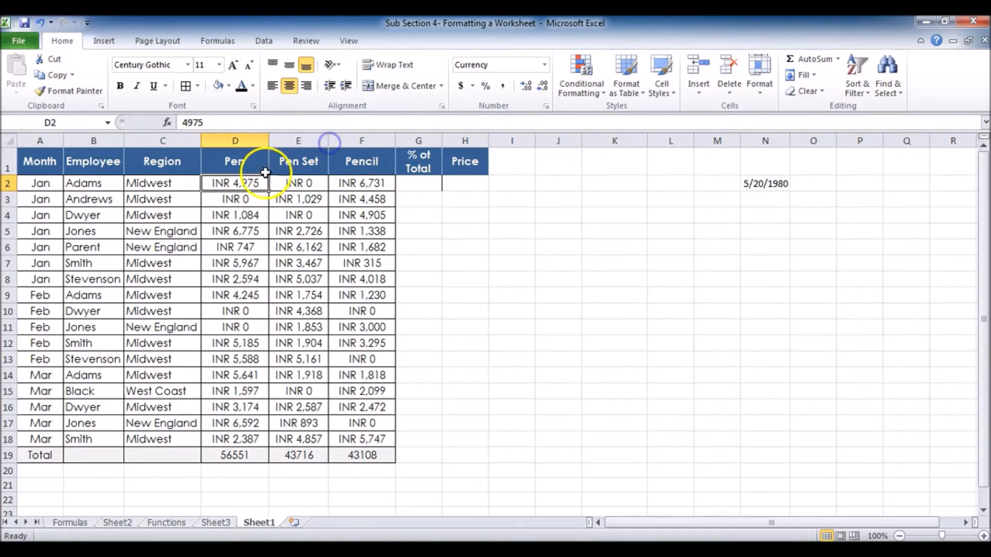
# Step: Lock Format Painter on D2's format, apply it to the separate cells E8, F5, F13, D10 and E7, and turn it off
pyautogui.click(86, 95)
pyautogui.click(310, 279)
pyautogui.click(363, 236)
pyautogui.click(362, 357)
pyautogui.click(259, 305)
pyautogui.click(308, 264)
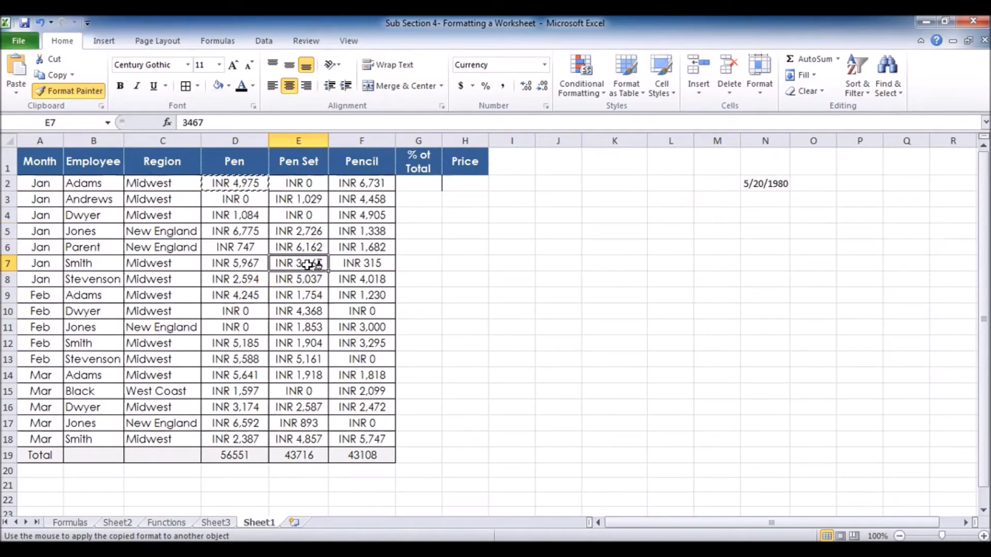
pyautogui.press('Escape')
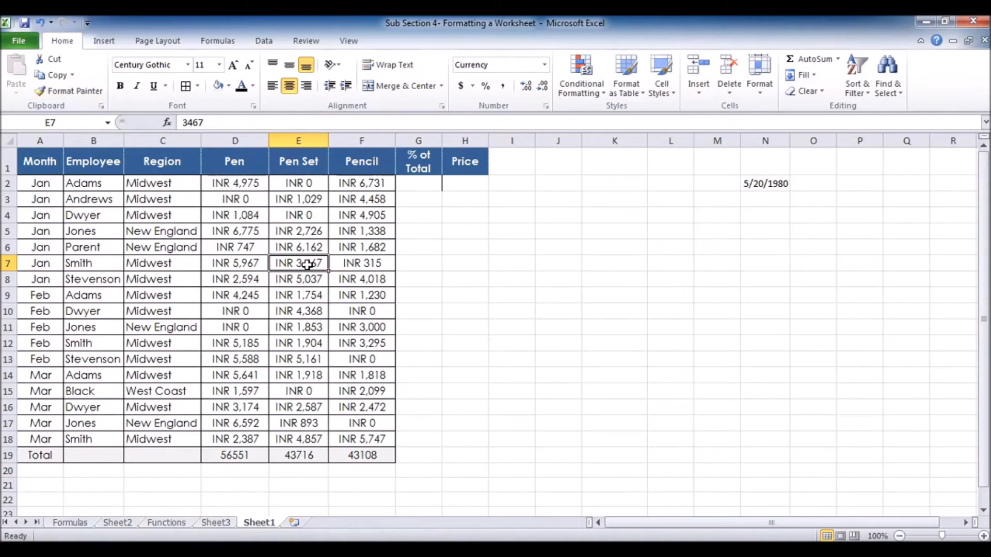
# Step: Enter the formula =D2/D19 in the first % of Total cell, G2
pyautogui.click(430, 185)
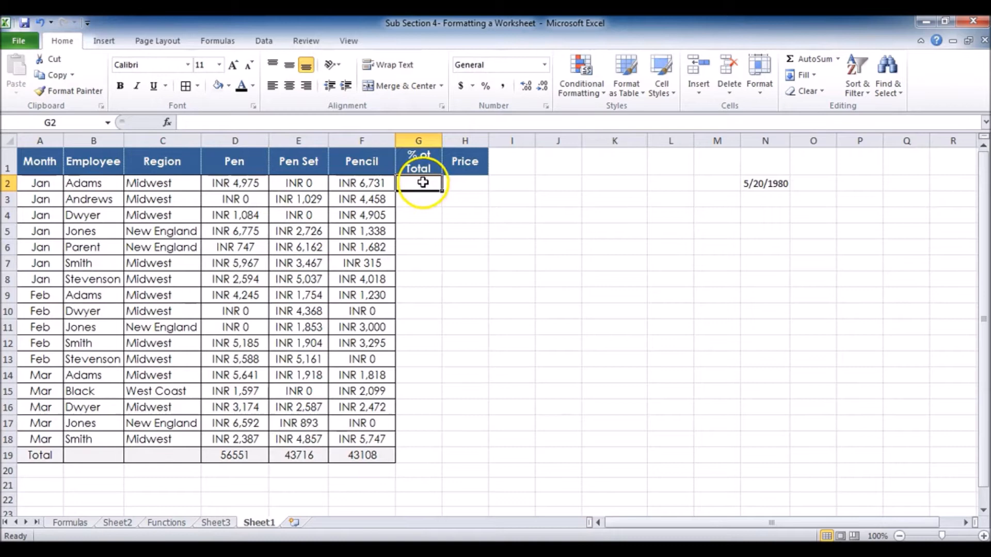
pyautogui.write('=')
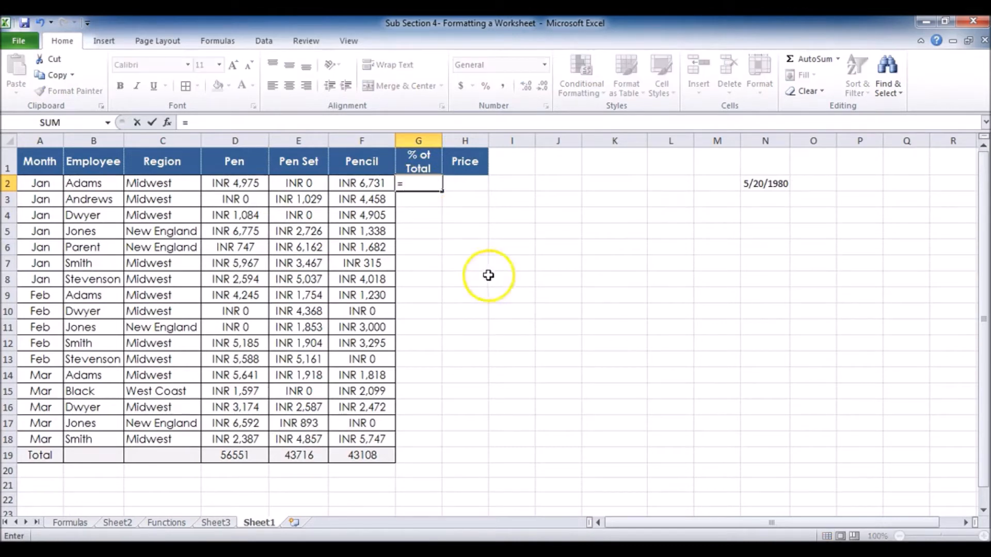
pyautogui.click(255, 184)
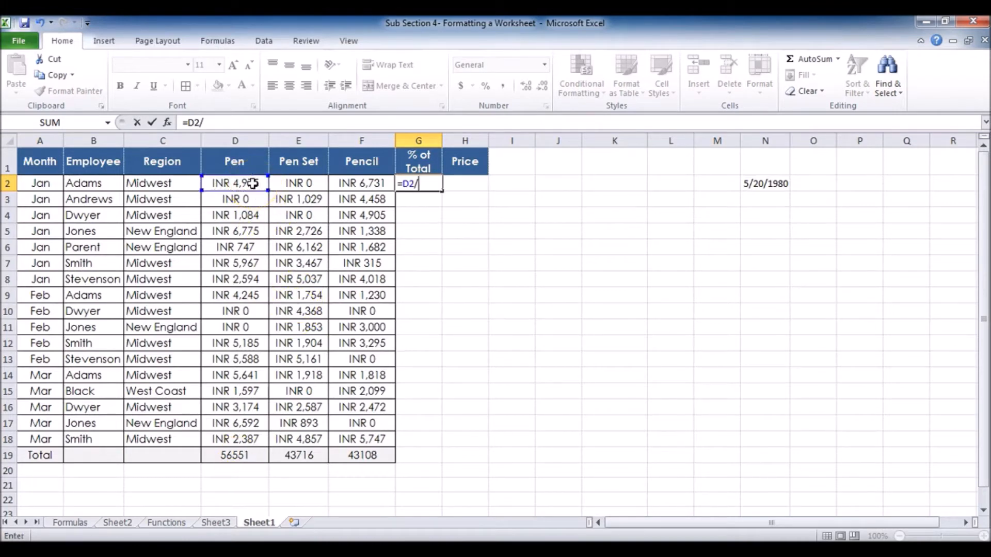
pyautogui.click(222, 456)
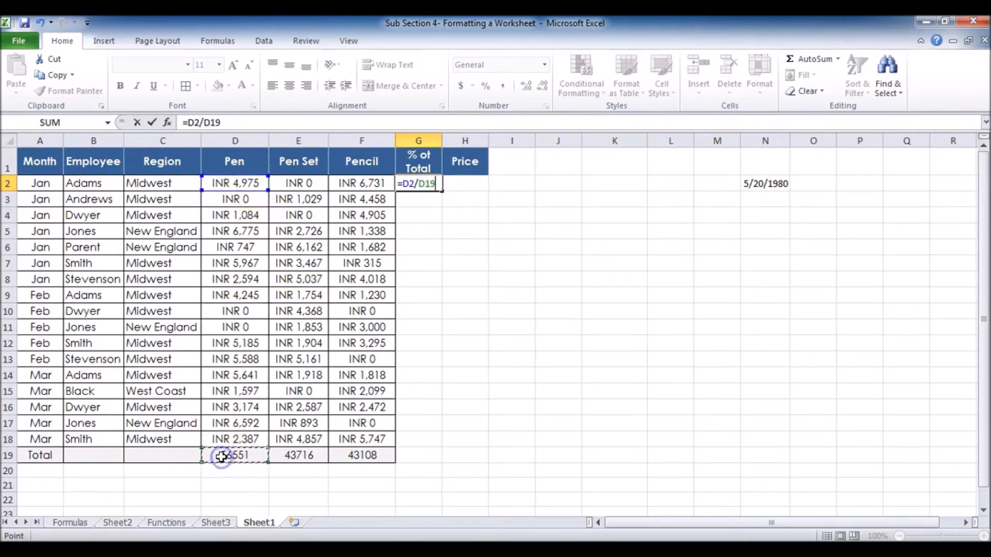
pyautogui.press('Return')
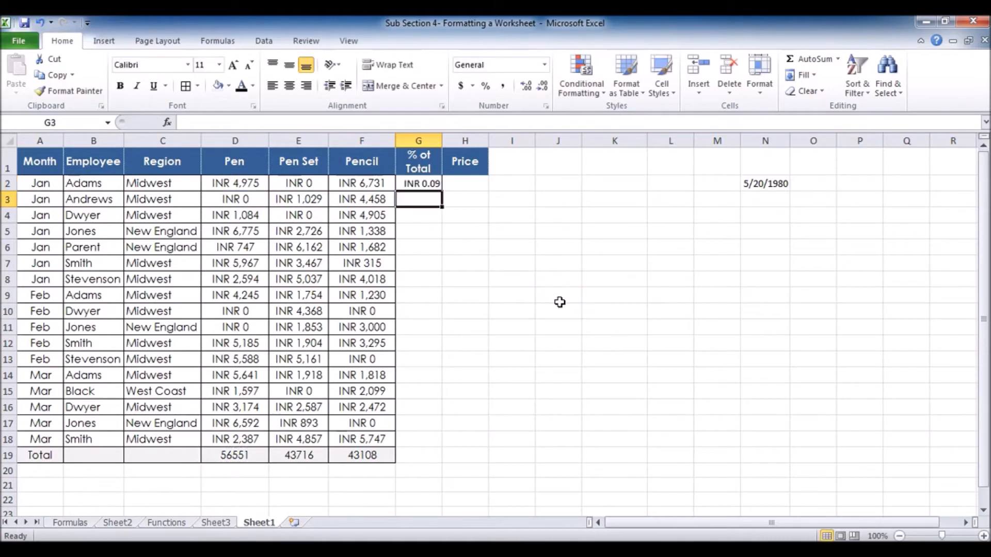
# Step: Format the % of Total result in G2 as a percentage with one decimal place
pyautogui.press('Up')
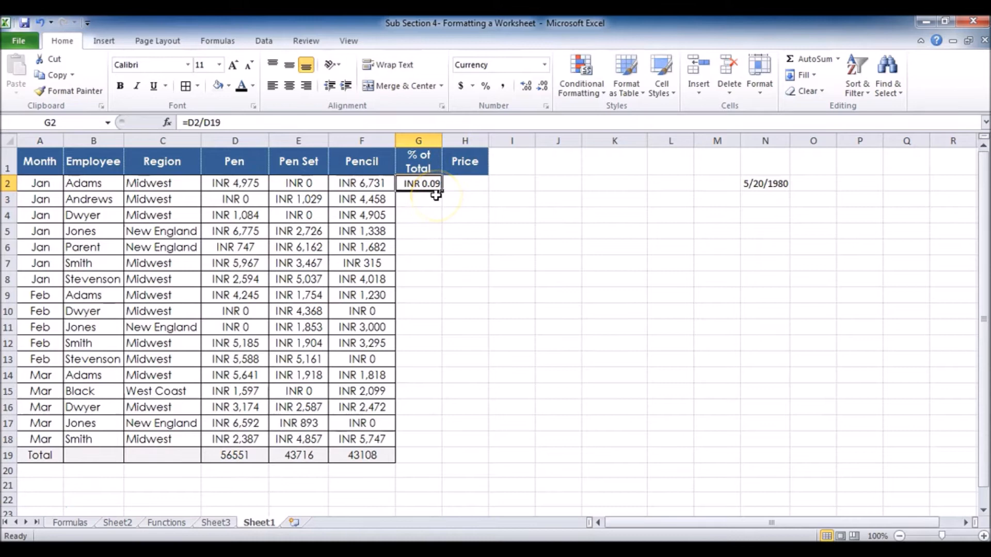
pyautogui.click(484, 91)
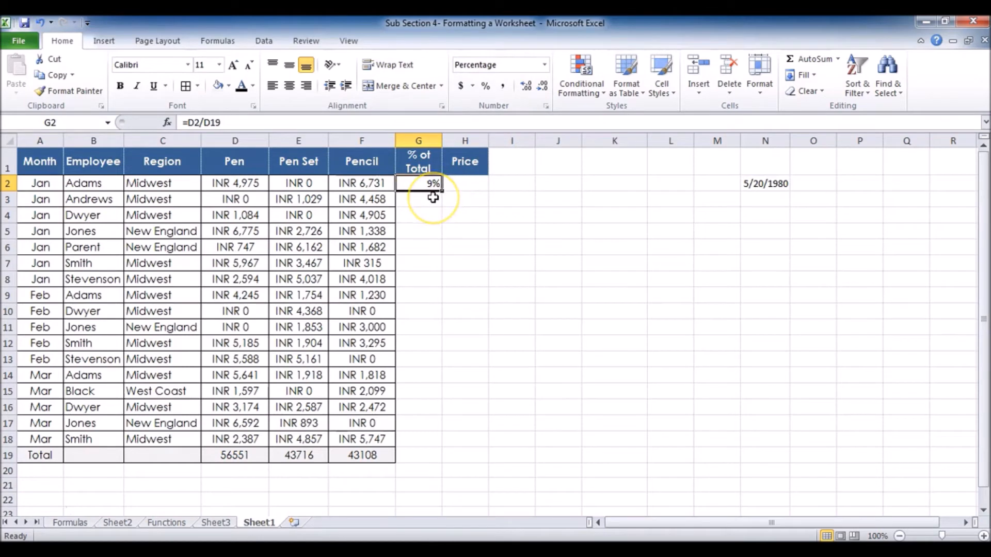
pyautogui.click(528, 86)
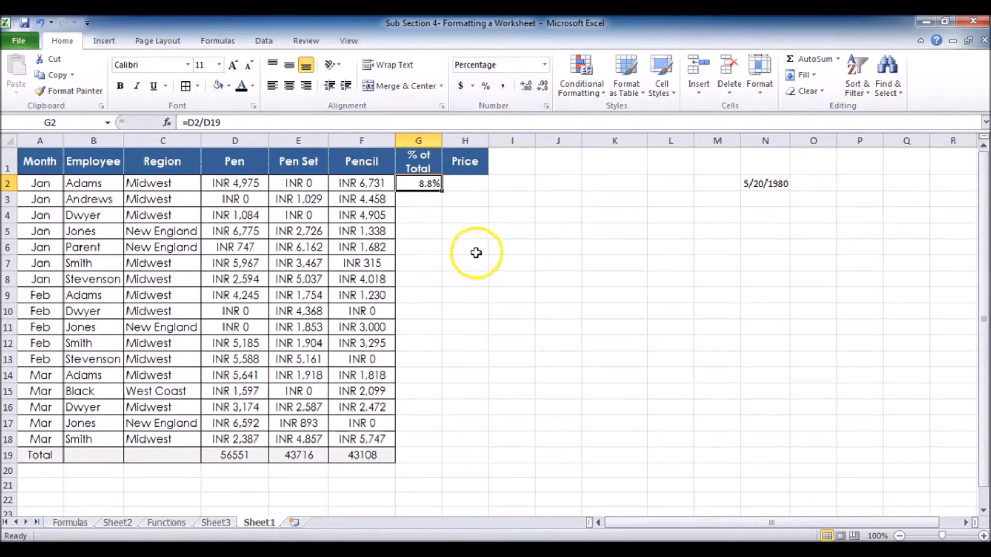
# Step: Enter 100000 in J2 and format it in comma style with no decimal places
pyautogui.click(558, 184)
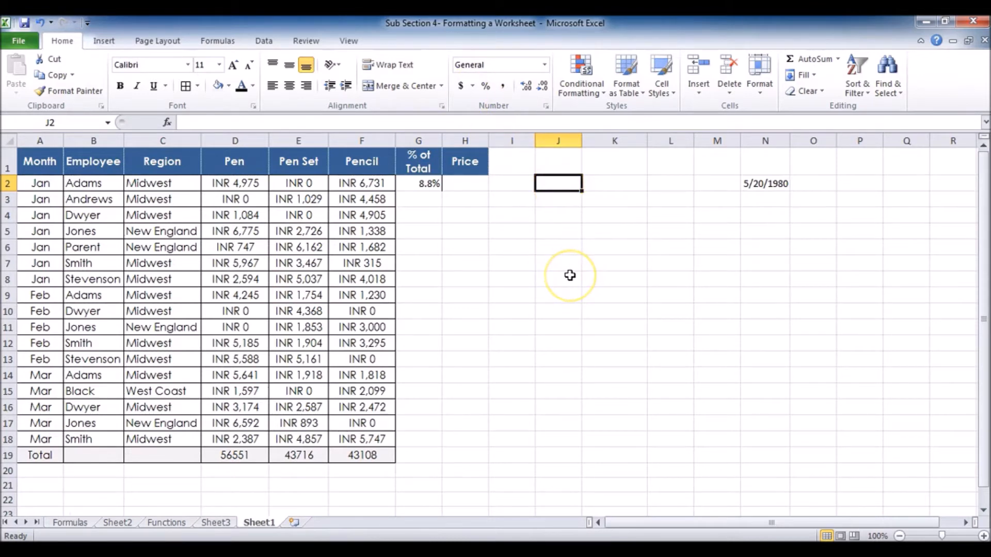
pyautogui.write('100000')
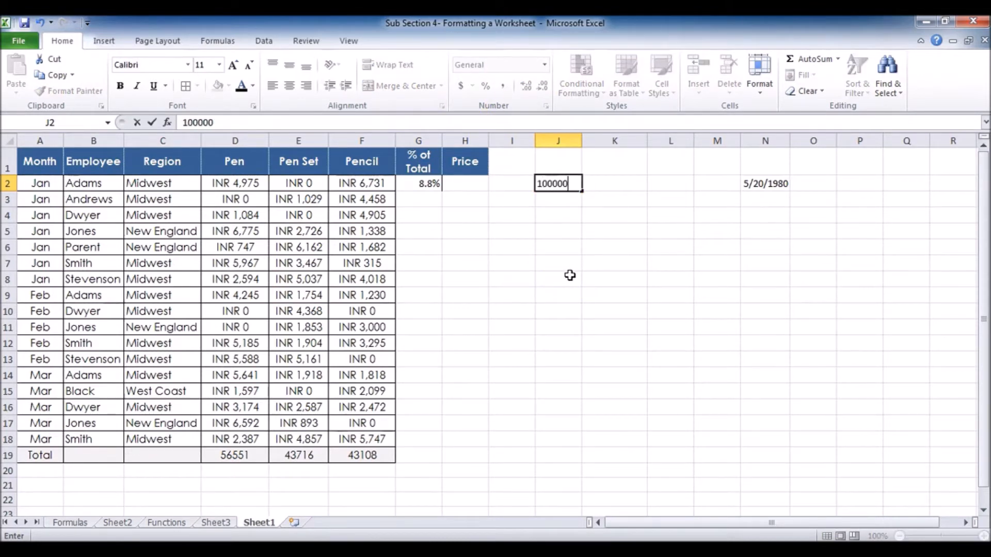
pyautogui.press('Return')
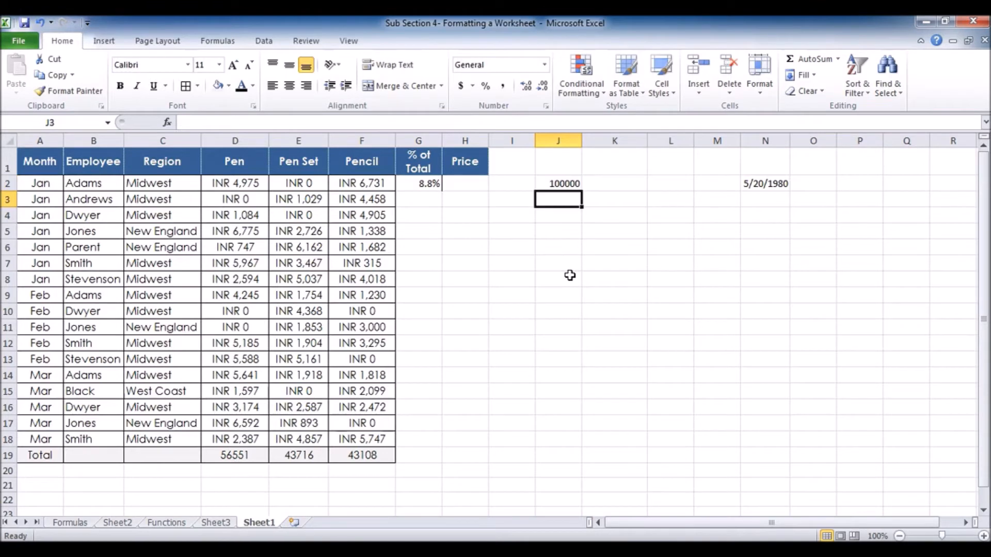
pyautogui.click(560, 183)
pyautogui.click(502, 86)
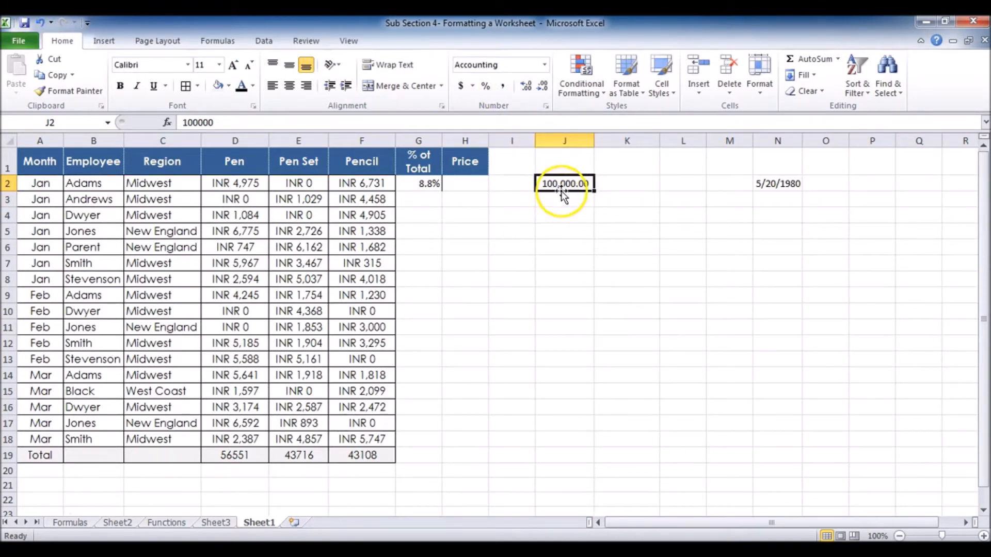
pyautogui.click(542, 95)
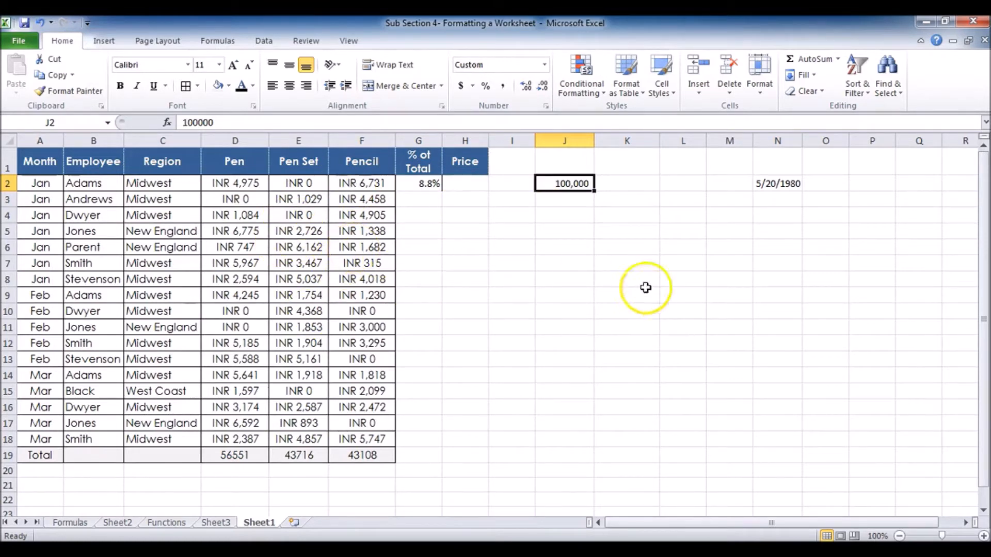
# Step: Format the date in N2 with the 14-Mar-01 date type so it uses day, short month and two-digit year
pyautogui.click(779, 184)
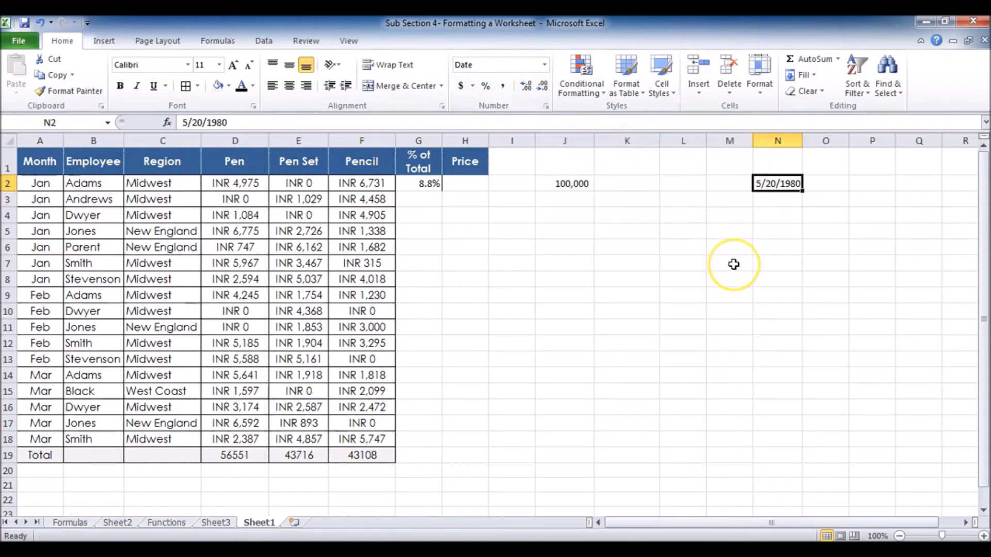
pyautogui.hotkey('ctrl', '1')
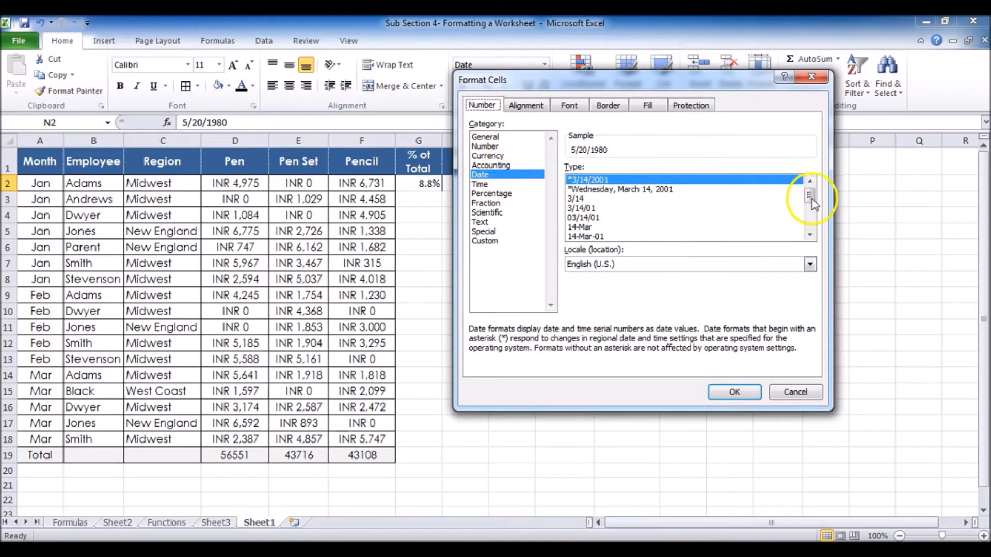
pyautogui.click(595, 218)
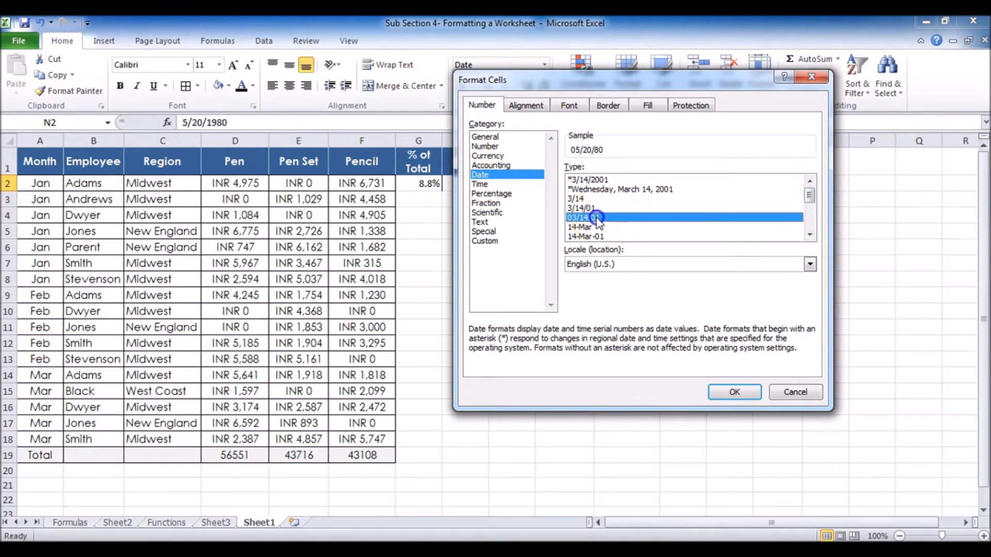
pyautogui.click(809, 235)
pyautogui.click(809, 234)
pyautogui.click(809, 235)
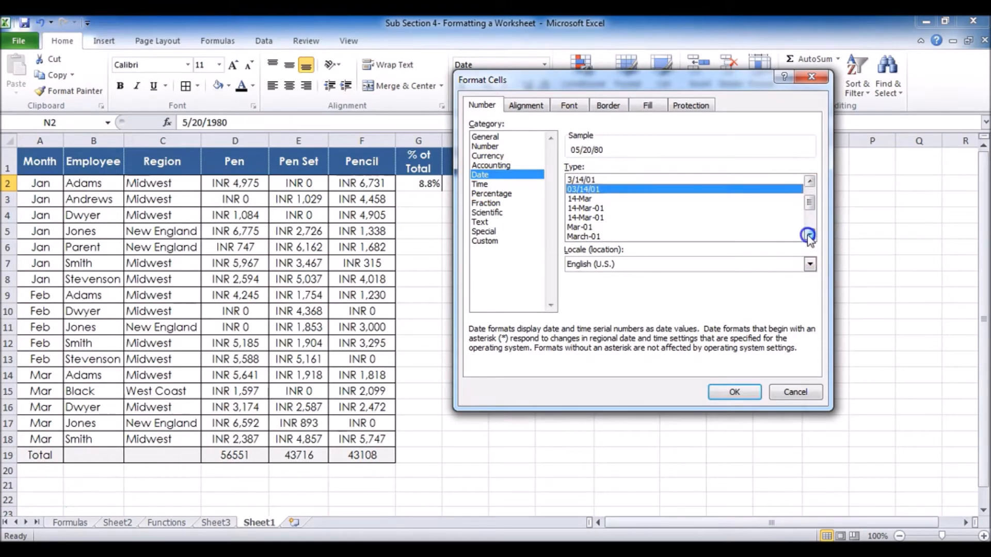
pyautogui.click(593, 208)
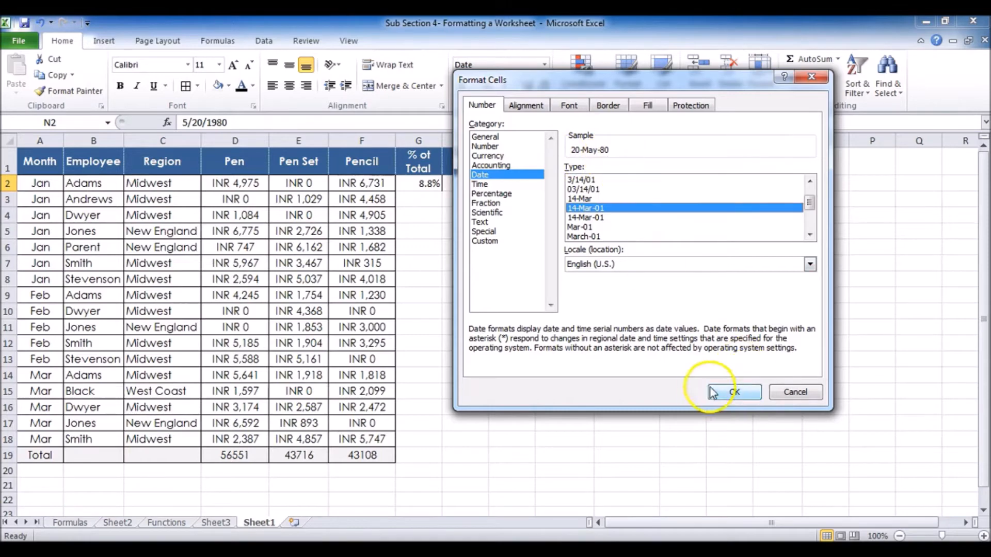
pyautogui.click(730, 392)
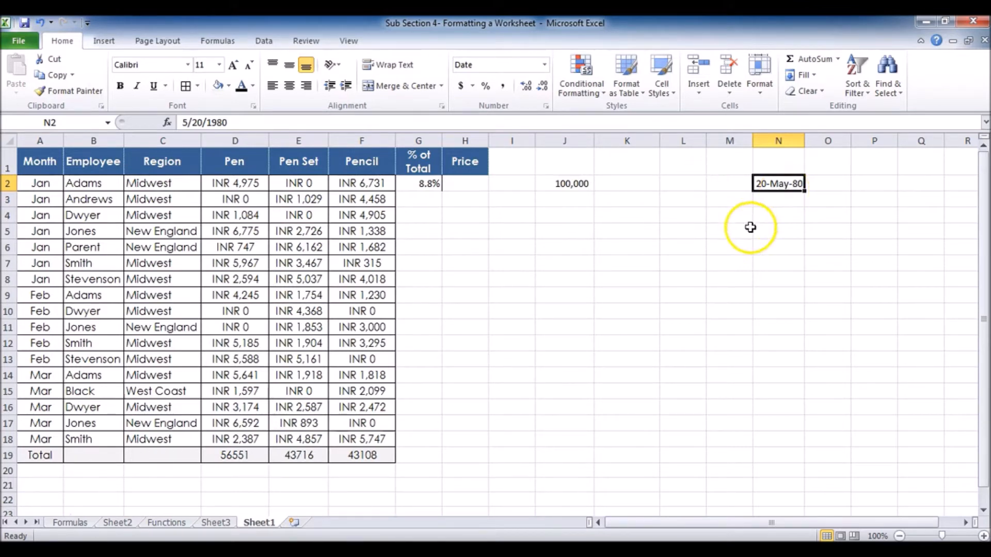
# Step: Replace N2's date format with the custom number format code dd/mmm
pyautogui.hotkey('ctrl', '1')
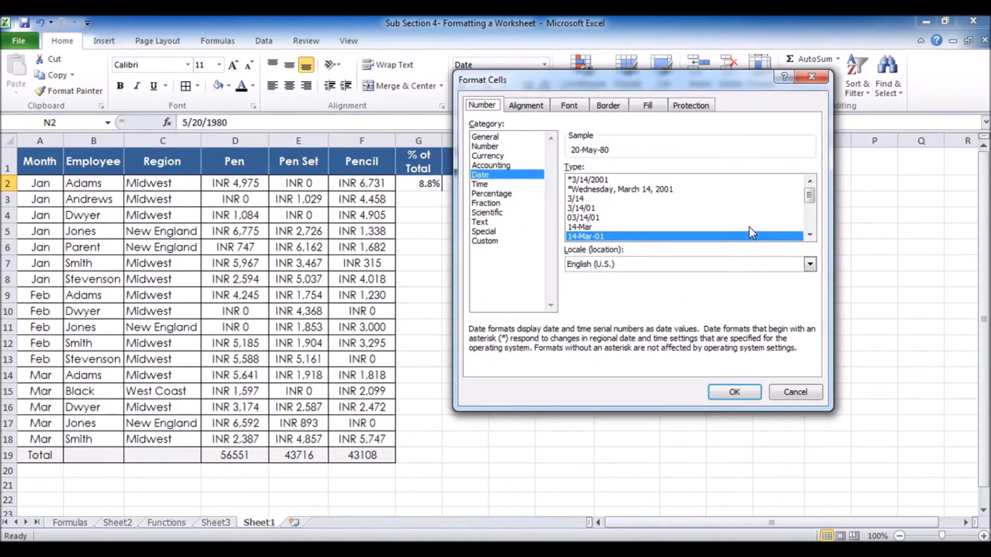
pyautogui.click(485, 241)
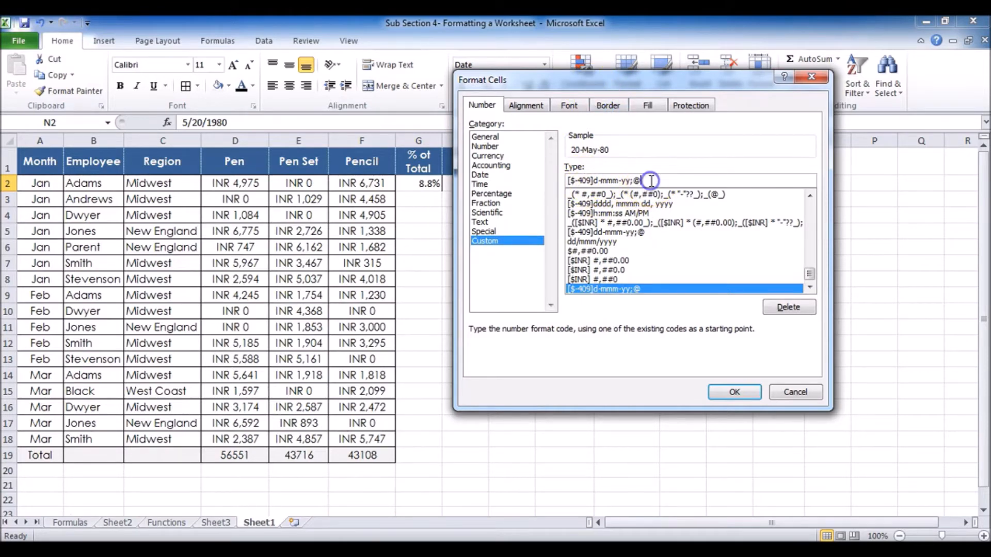
pyautogui.press('BackSpace')
pyautogui.press('BackSpace')
pyautogui.press('BackSpace')
pyautogui.press('BackSpace')
pyautogui.press('BackSpace')
pyautogui.press('BackSpace')
pyautogui.press('BackSpace')
pyautogui.press('BackSpace')
pyautogui.press('BackSpace')
pyautogui.press('BackSpace')
pyautogui.press('BackSpace')
pyautogui.press('BackSpace')
pyautogui.press('BackSpace')
pyautogui.press('BackSpace')
pyautogui.press('BackSpace')
pyautogui.press('BackSpace')
pyautogui.press('BackSpace')
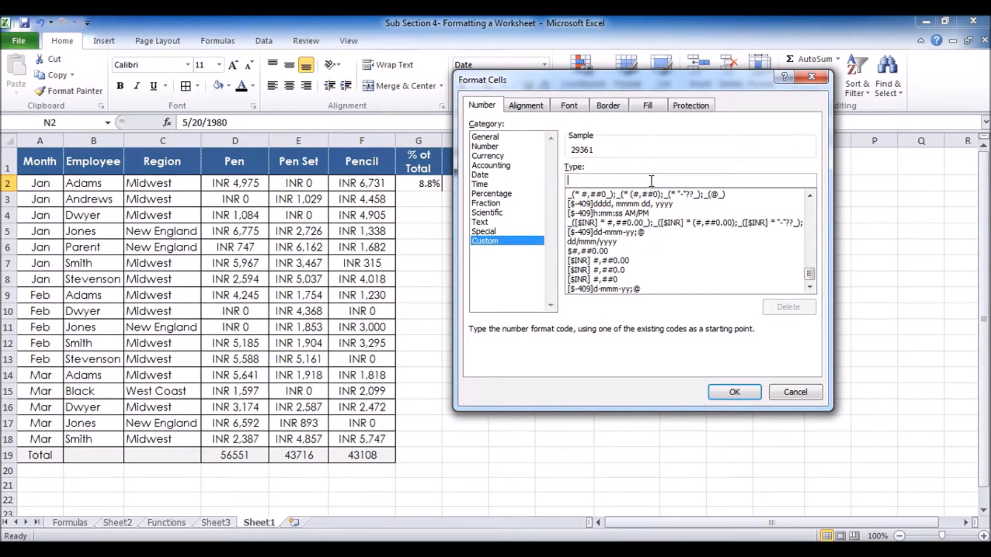
pyautogui.write('d')
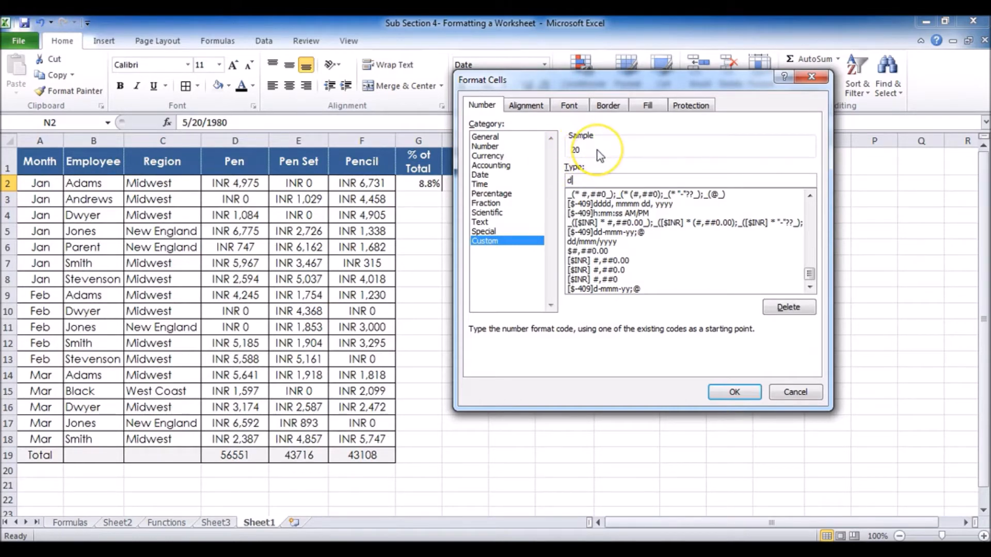
pyautogui.write('d/m')
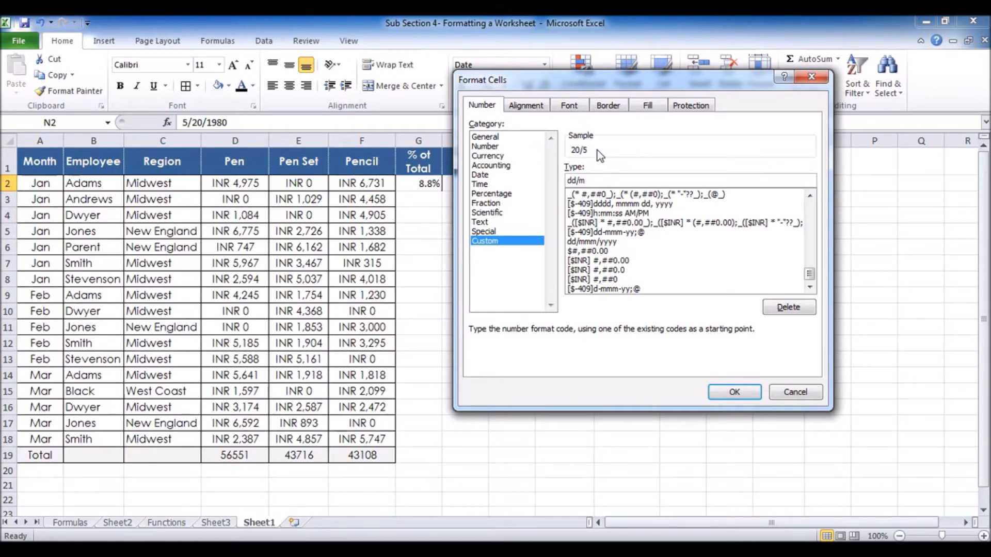
pyautogui.write('mm')
pyautogui.click(749, 395)
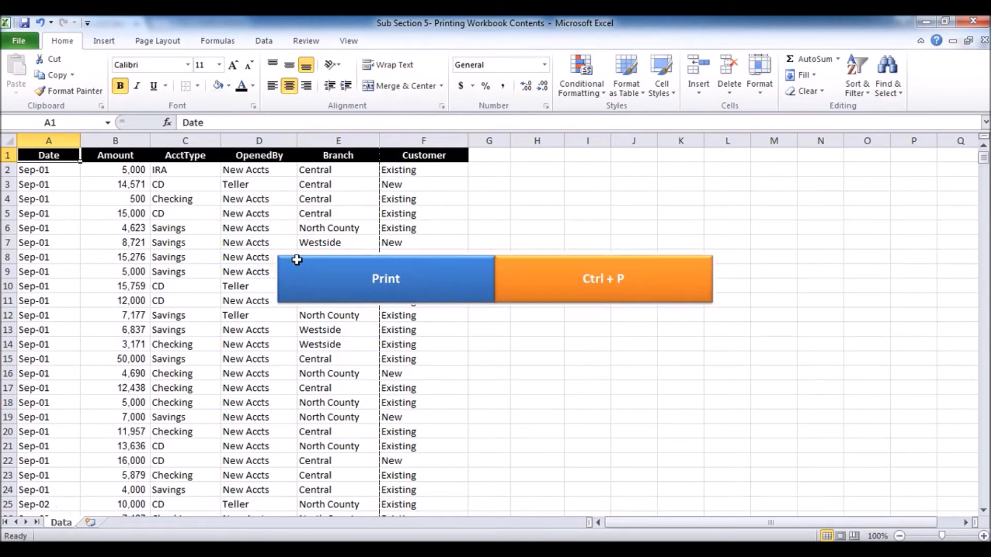
# Step: Open the print settings for the Data sheet and view the available page orientation options
pyautogui.click(31, 42)
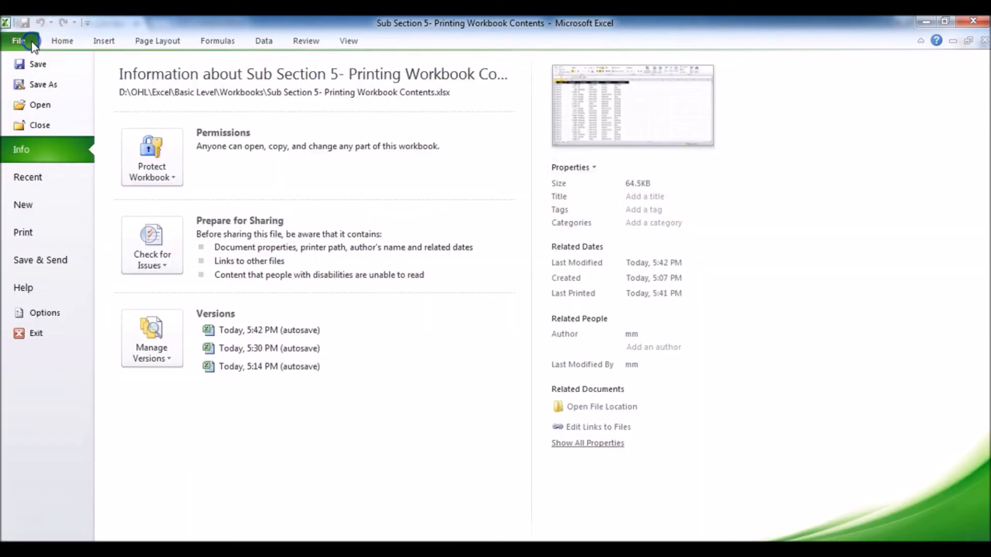
pyautogui.click(48, 238)
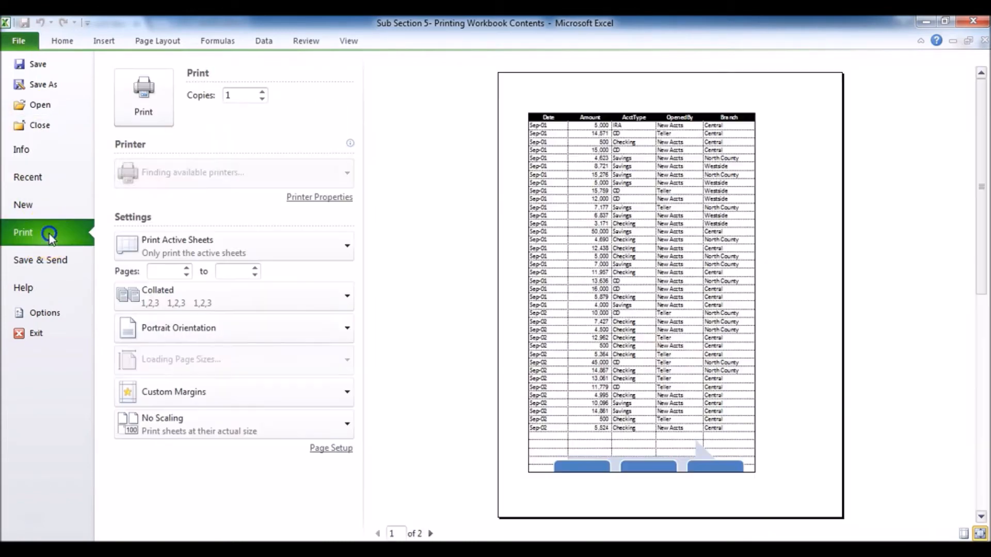
pyautogui.click(138, 310)
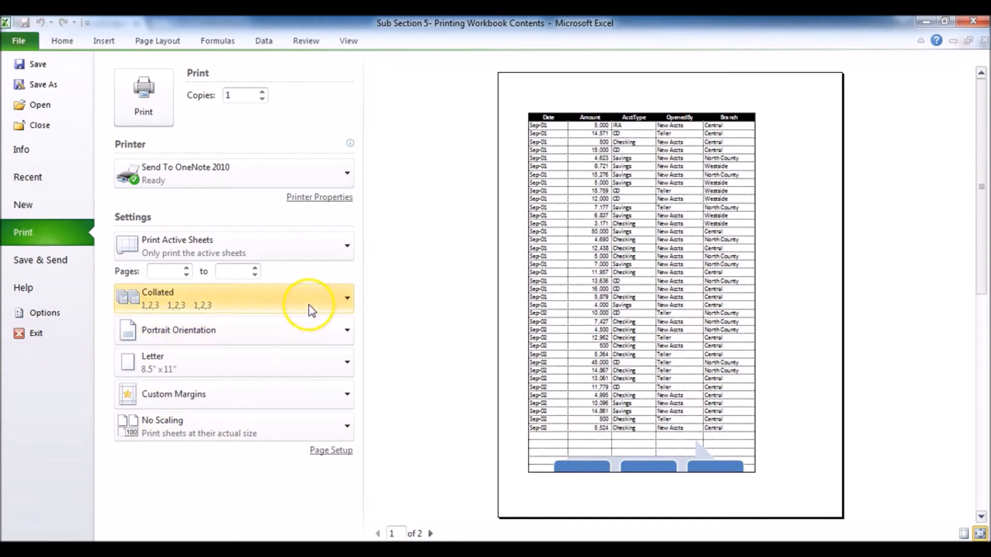
pyautogui.click(302, 336)
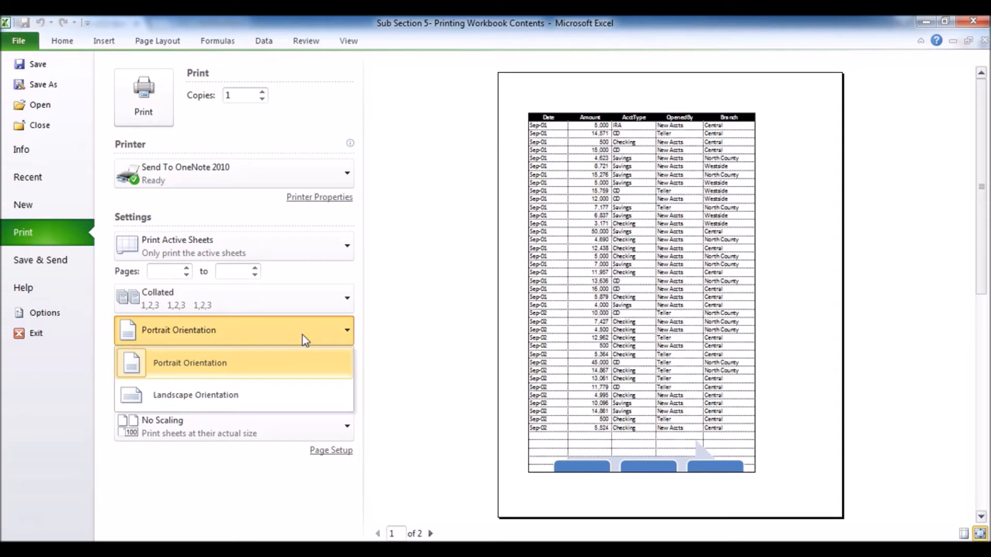
pyautogui.click(232, 508)
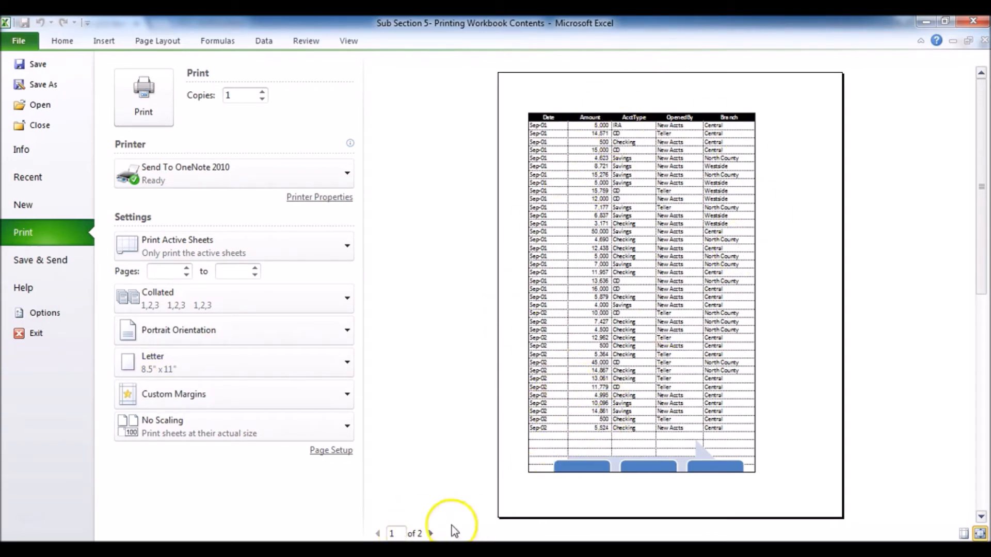
# Step: Examine both pages of the print preview and return to page 1
pyautogui.click(432, 534)
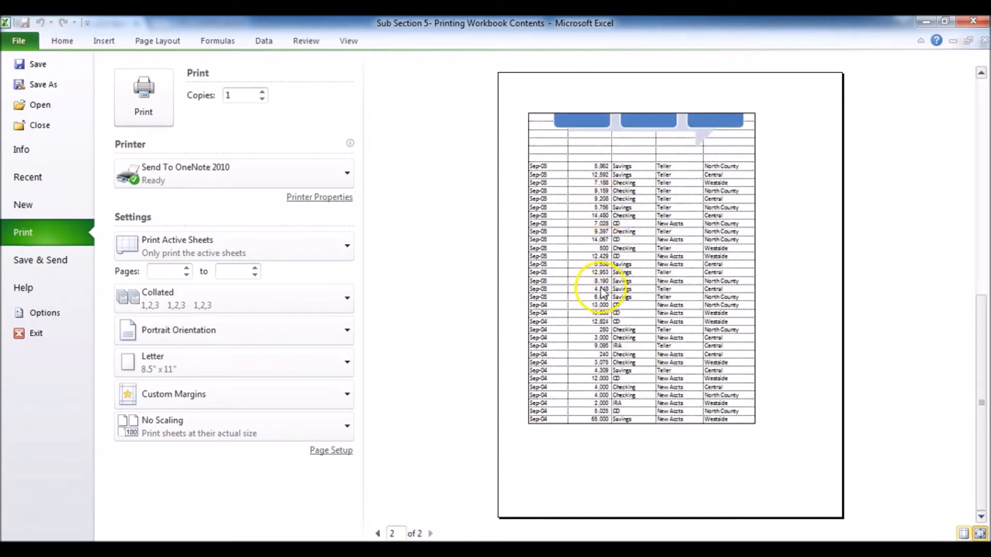
pyautogui.click(377, 534)
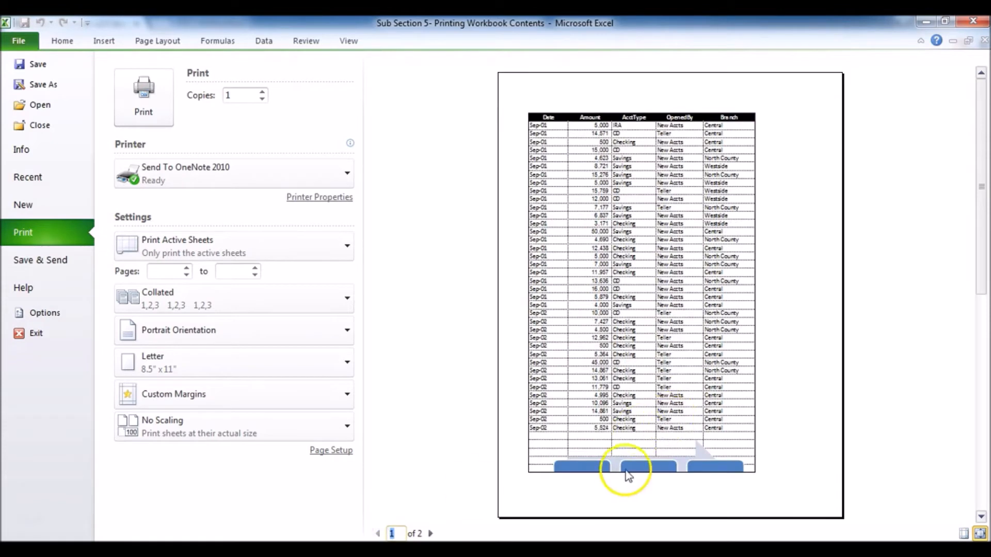
pyautogui.click(430, 534)
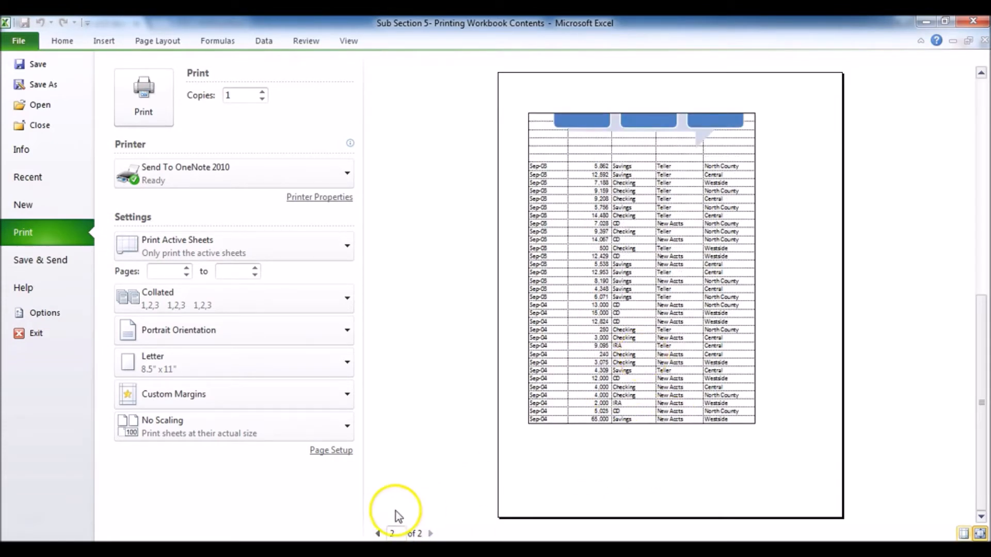
pyautogui.click(378, 534)
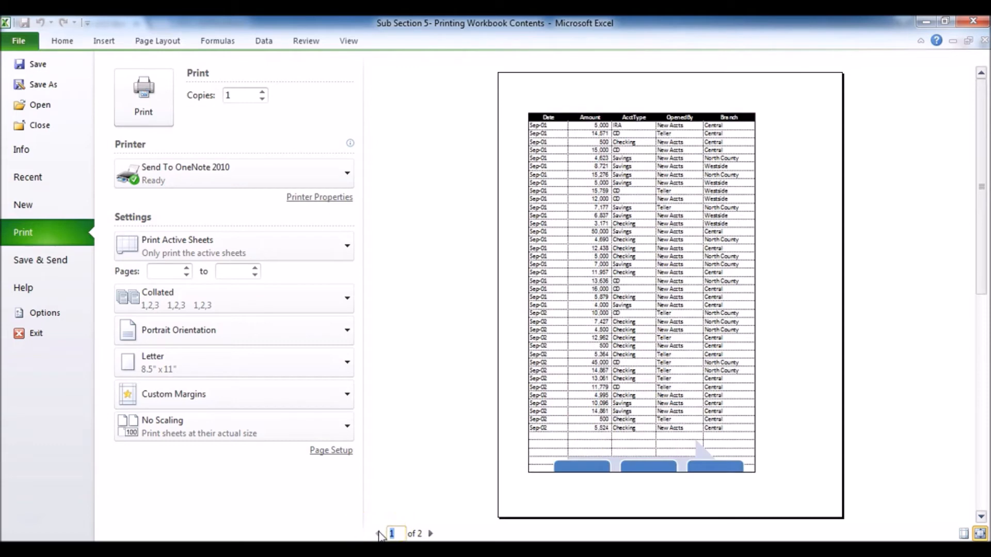
pyautogui.click(212, 330)
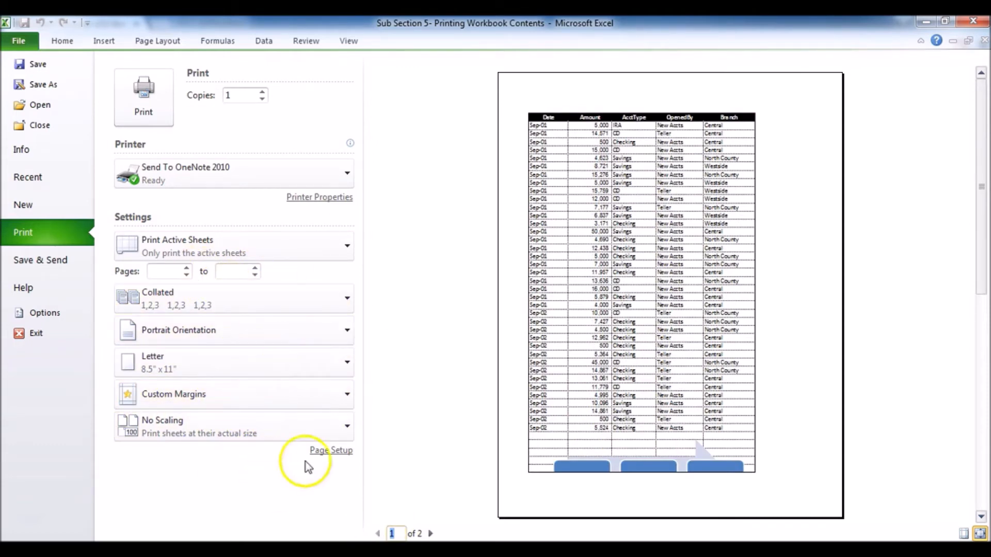
# Step: Center the printout horizontally and vertically on the page in Page Setup, and check both preview pages
pyautogui.click(338, 457)
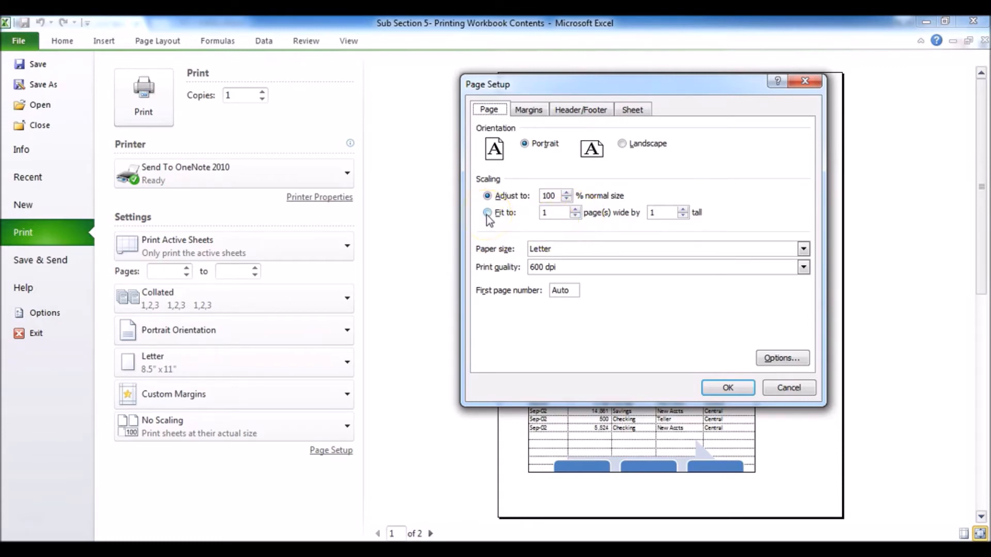
pyautogui.click(532, 109)
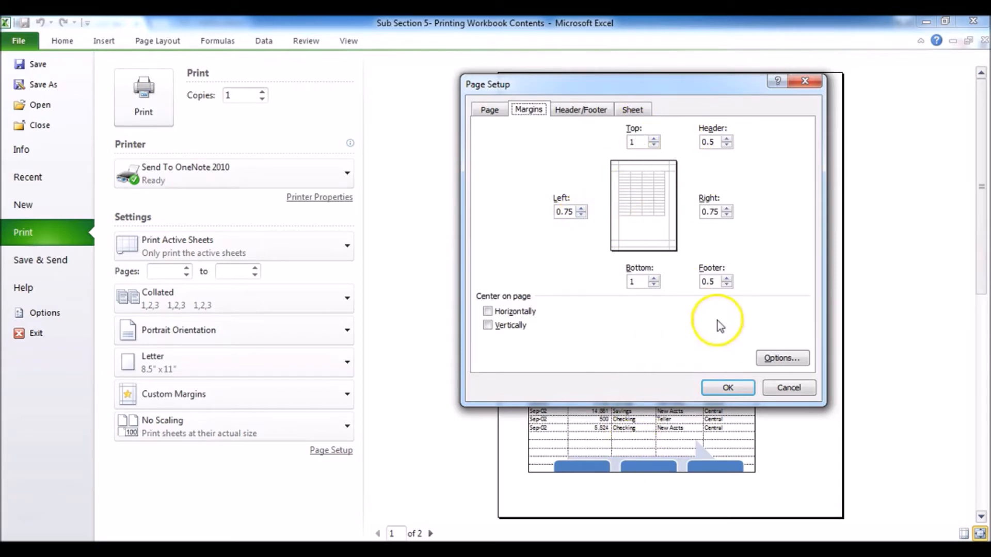
pyautogui.moveTo(642, 87); pyautogui.dragTo(265, 100)
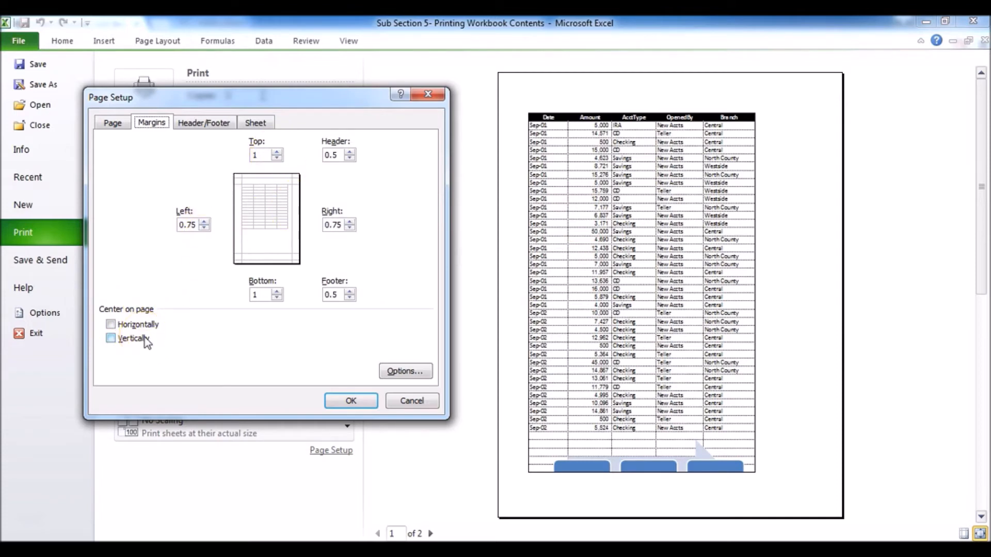
pyautogui.click(110, 325)
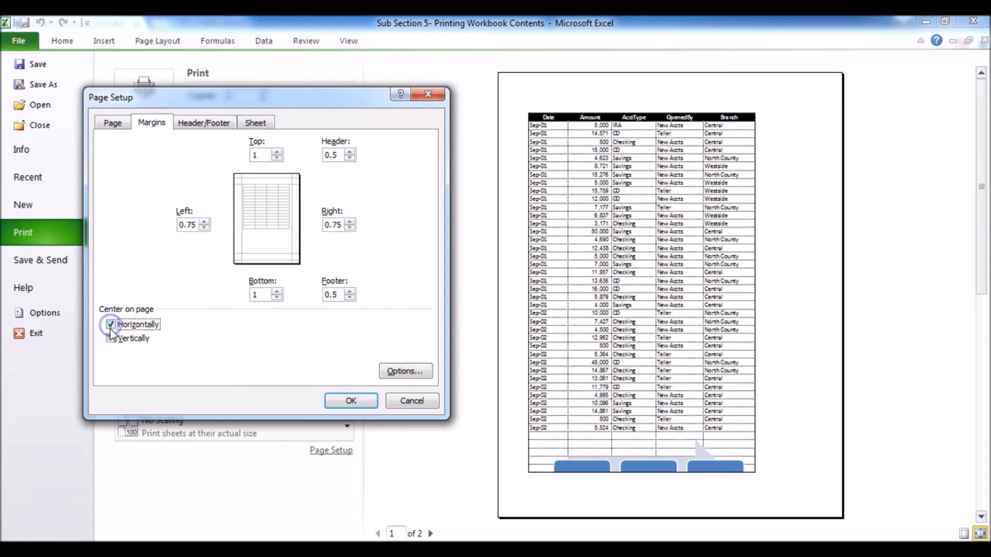
pyautogui.click(110, 339)
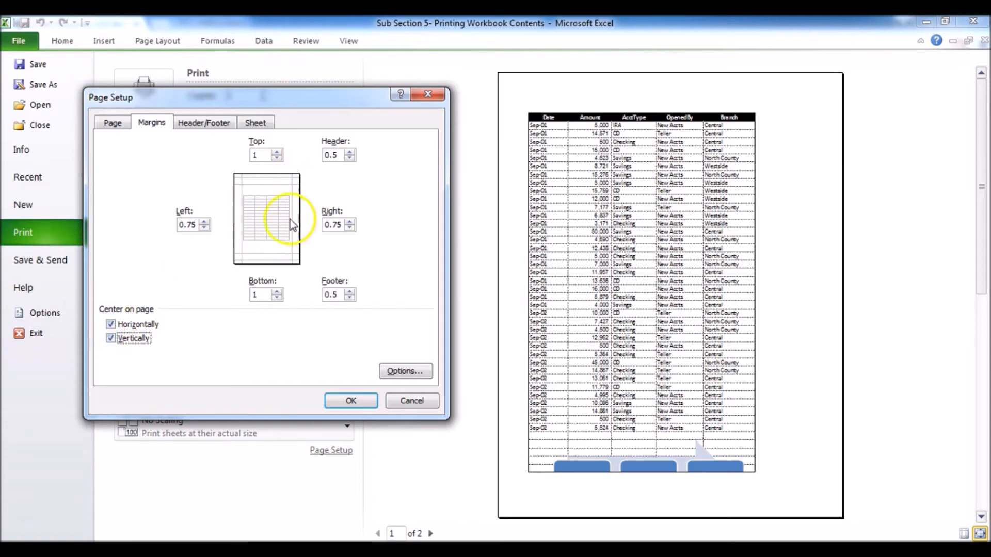
pyautogui.click(349, 403)
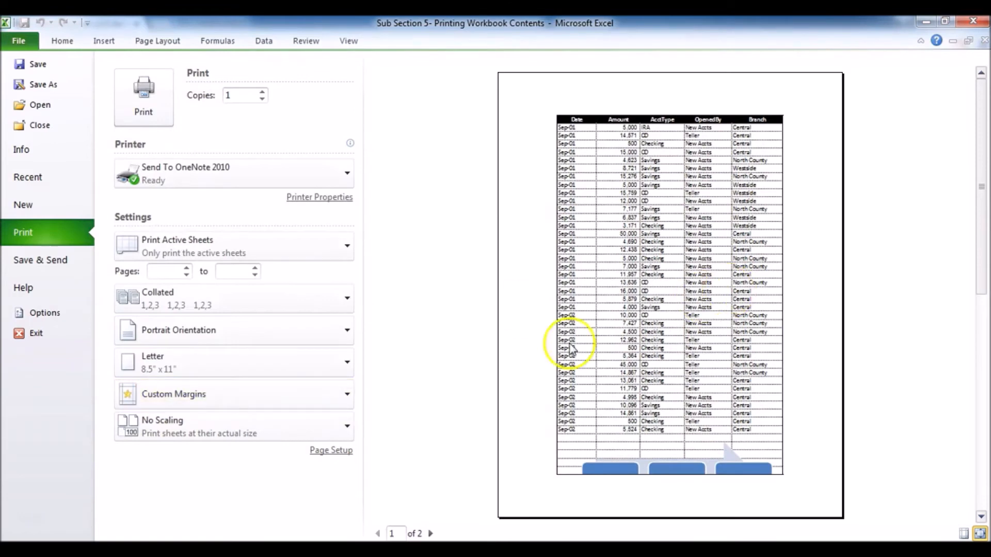
pyautogui.click(430, 534)
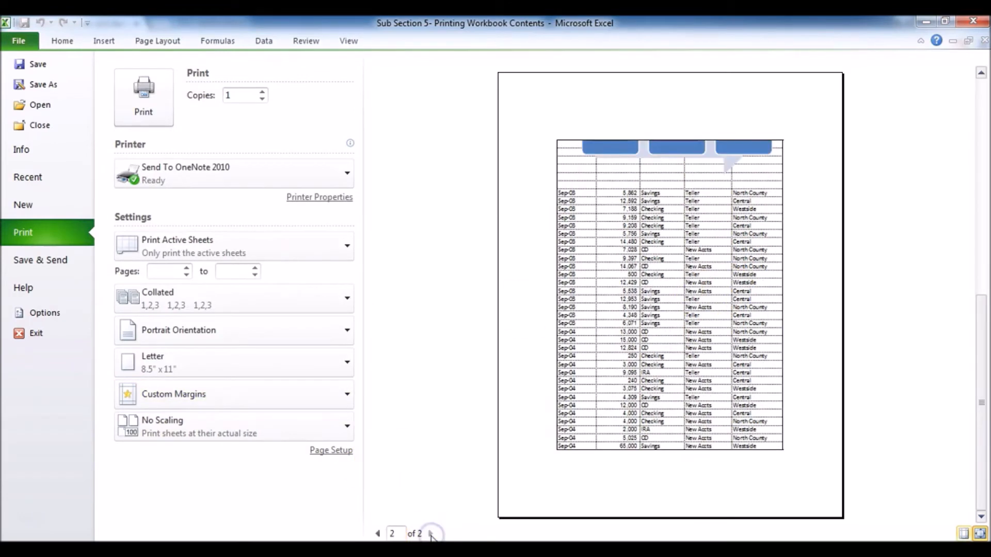
pyautogui.click(377, 533)
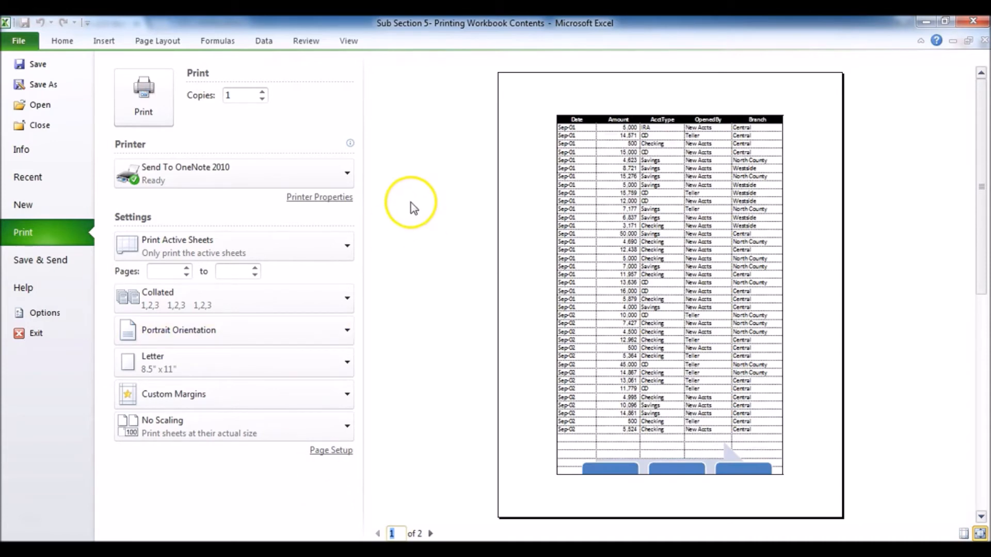
# Step: Return to the worksheet and examine its data in Page Layout view
pyautogui.click(63, 43)
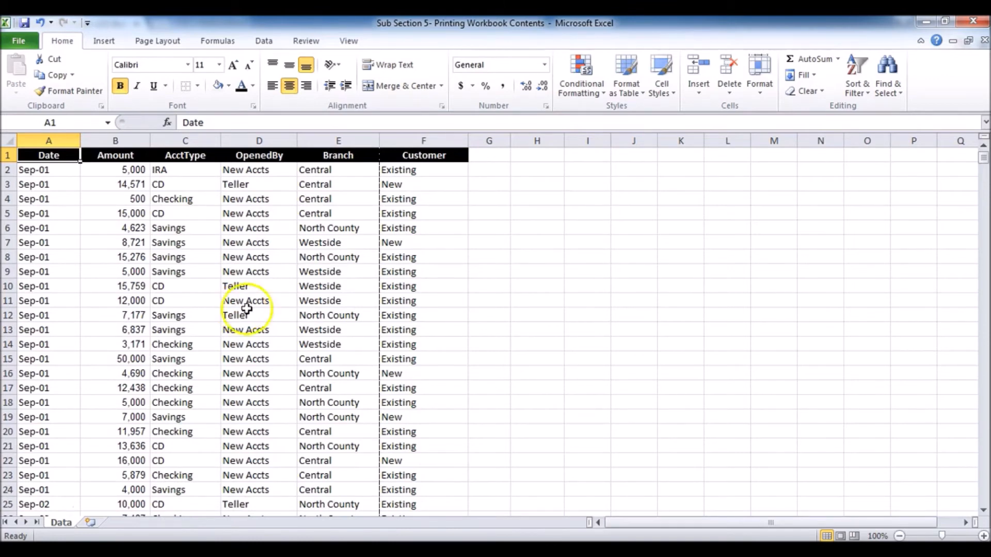
pyautogui.click(841, 537)
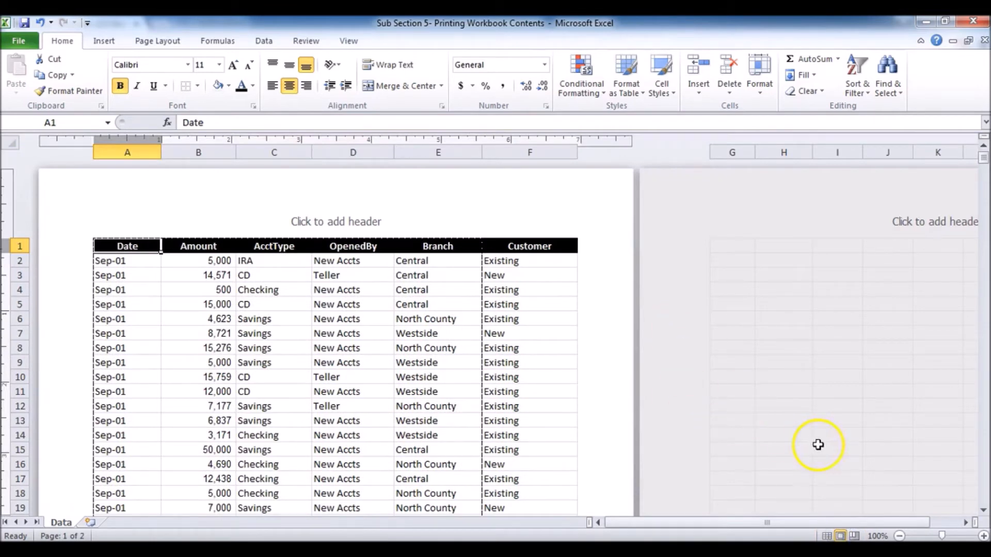
pyautogui.click(982, 512)
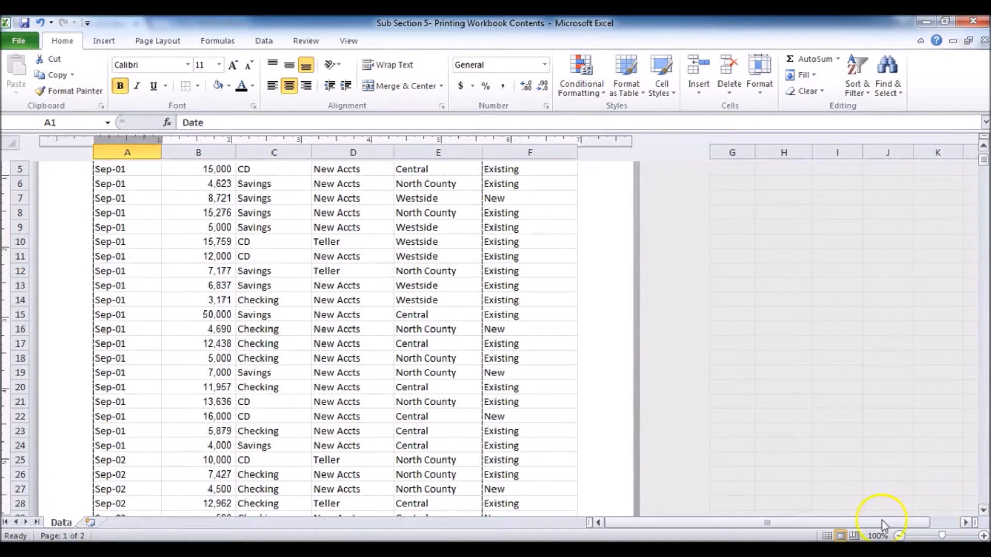
# Step: Switch the sheet to Page Break Preview and examine where the page break falls
pyautogui.click(853, 536)
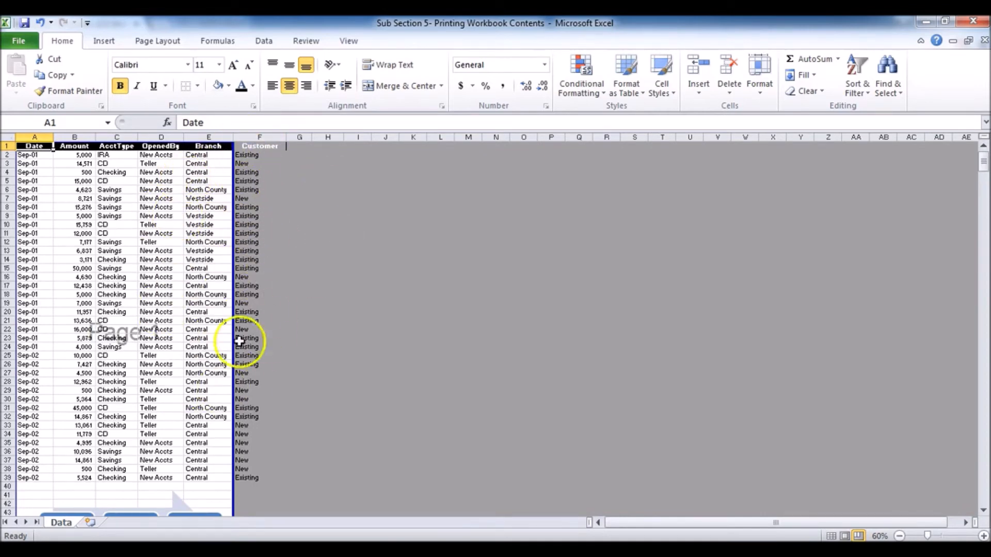
pyautogui.click(983, 511)
pyautogui.click(983, 512)
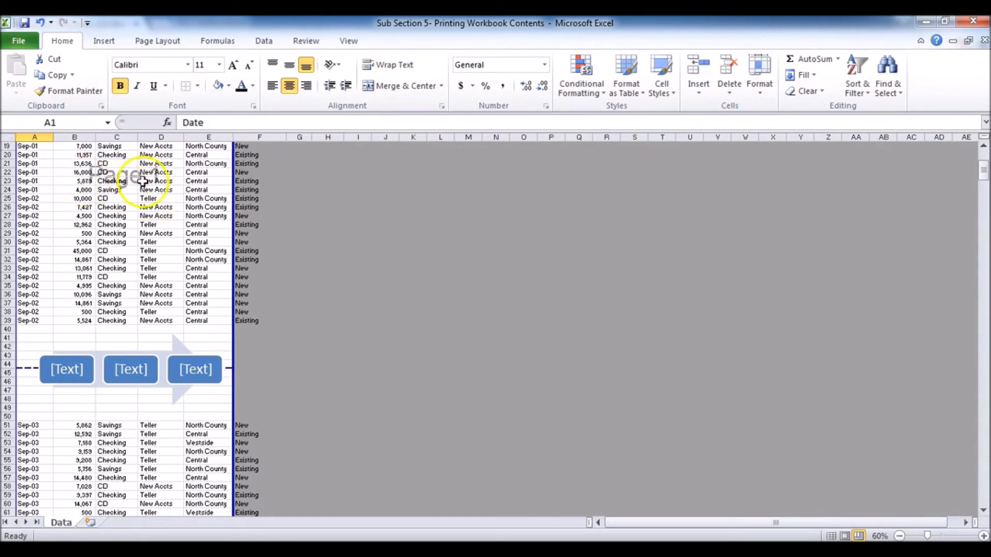
# Step: Extend the print range to include the Customer column by moving its vertical boundary past column F, and return to Normal view
pyautogui.click(982, 508)
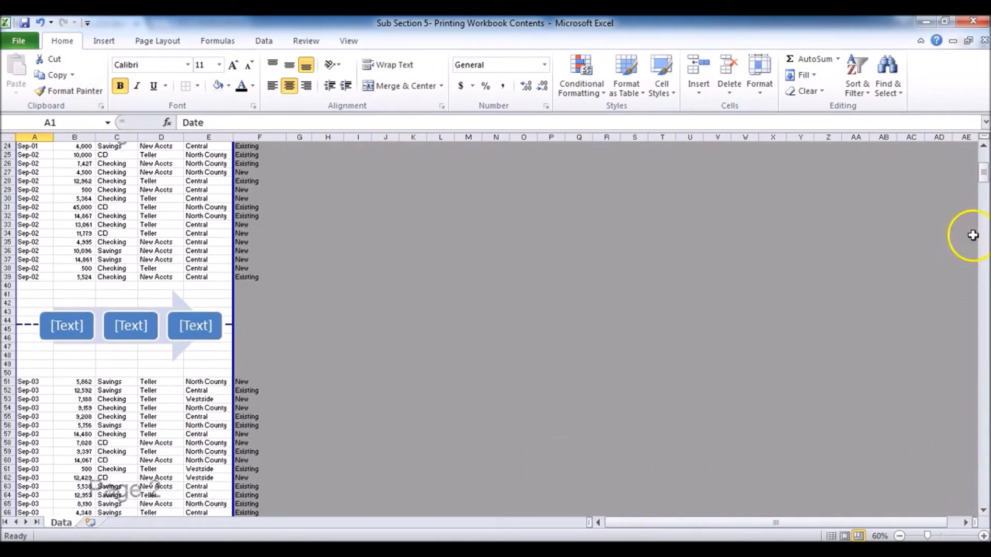
pyautogui.moveTo(983, 178); pyautogui.dragTo(982, 153)
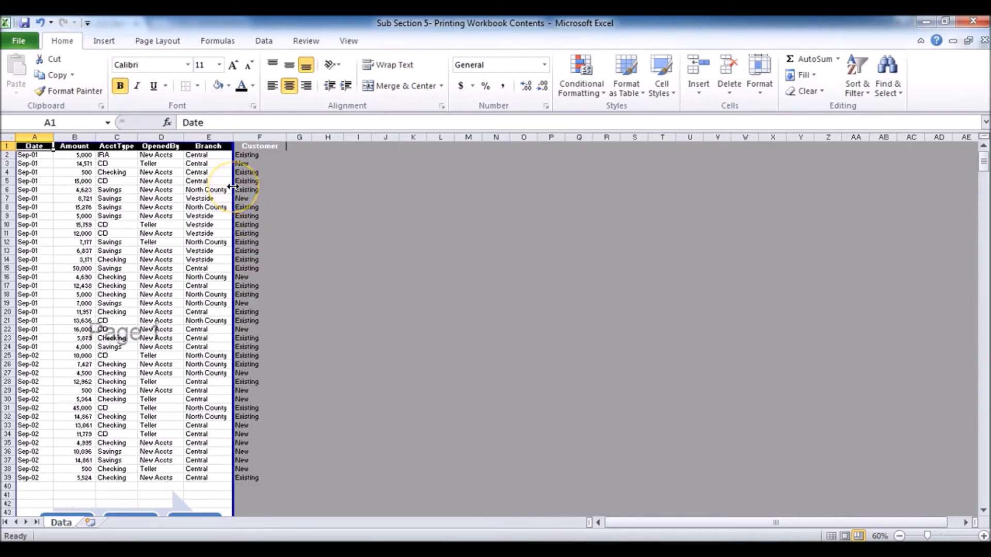
pyautogui.moveTo(232, 186); pyautogui.dragTo(234, 186)
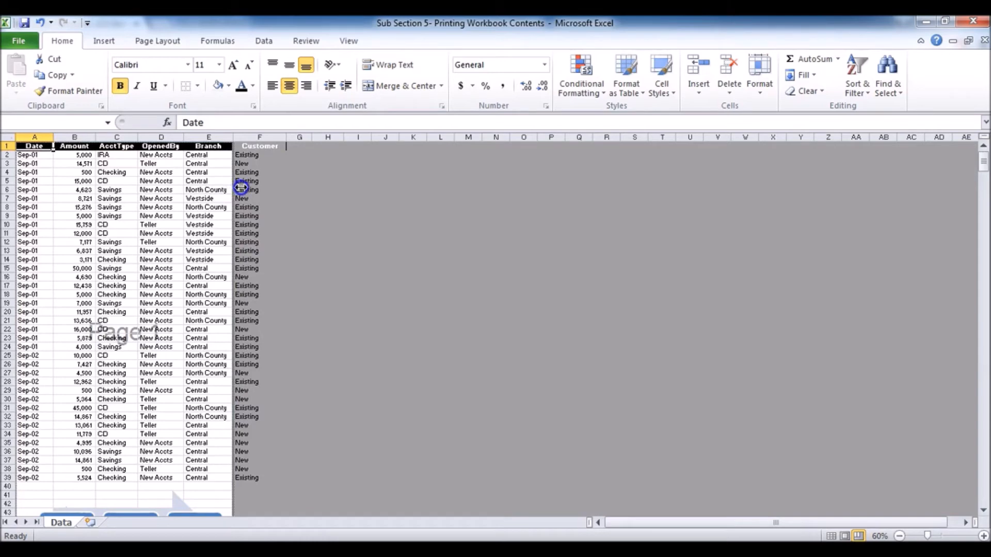
pyautogui.moveTo(254, 185); pyautogui.dragTo(277, 181)
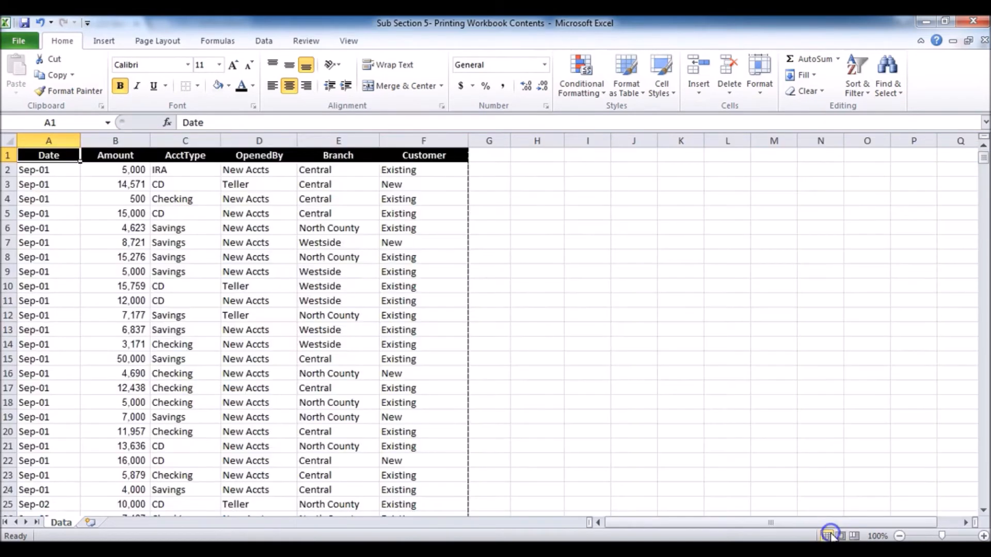
pyautogui.click(831, 537)
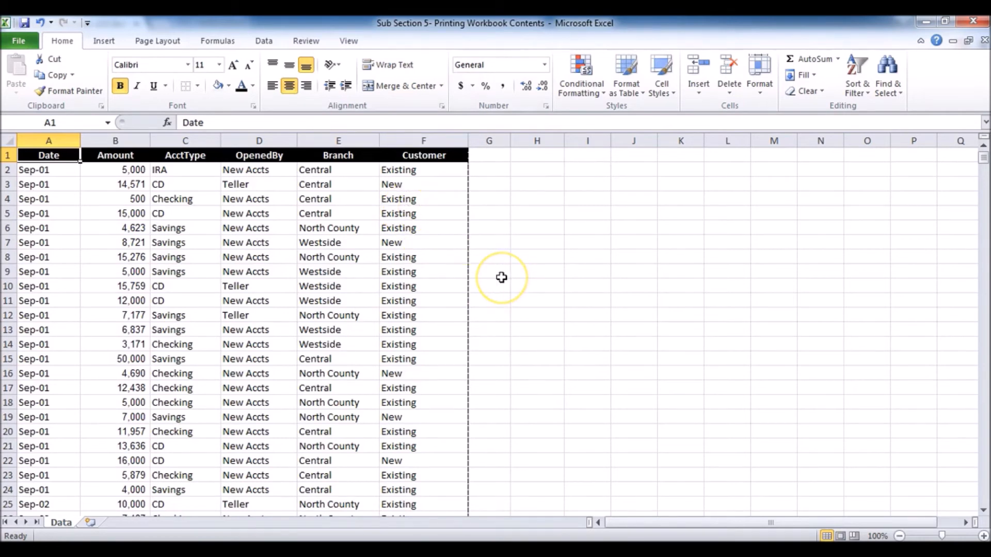
# Step: Check both pages of the Data sheet's print preview and return to the worksheet
pyautogui.hotkey('ctrl', 'p')
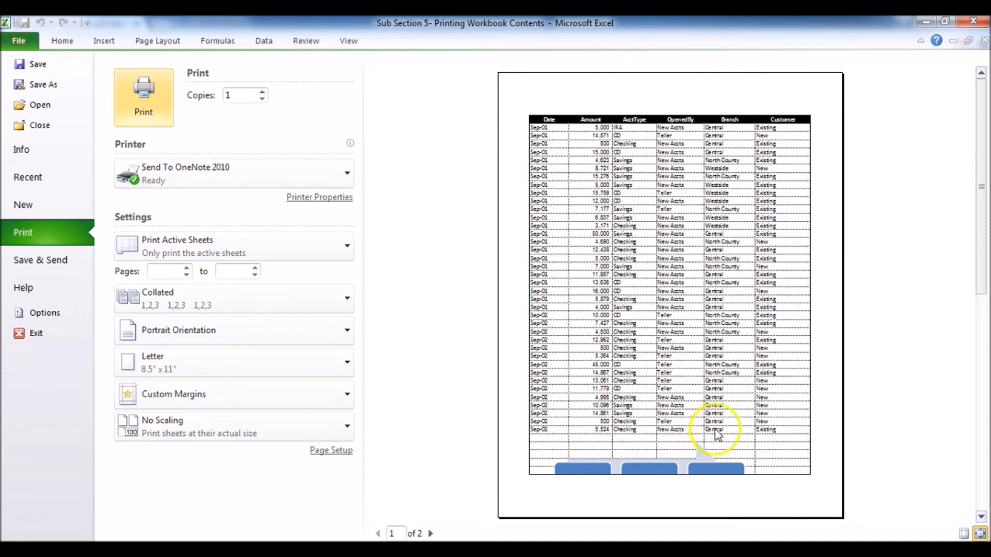
pyautogui.press('Escape')
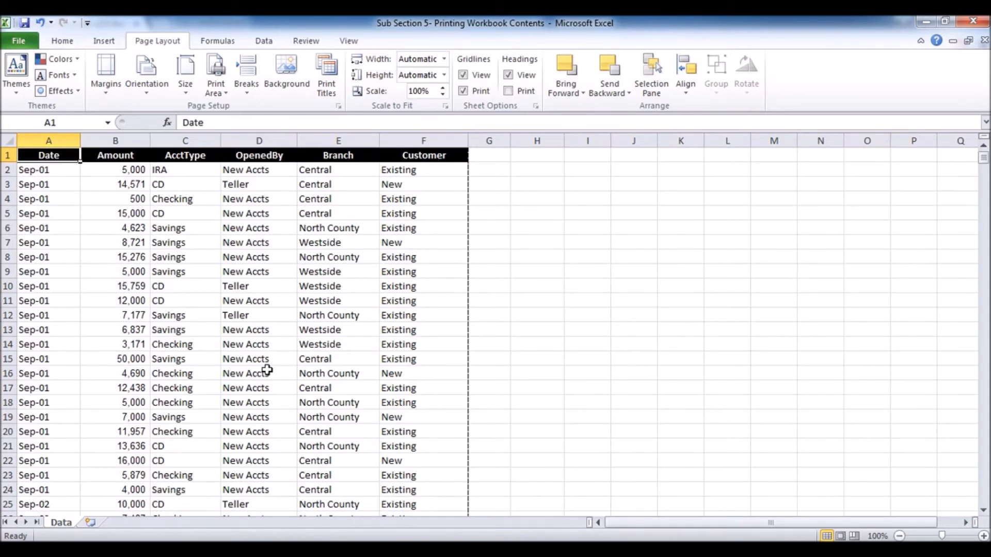
pyautogui.hotkey('ctrl', 'p')
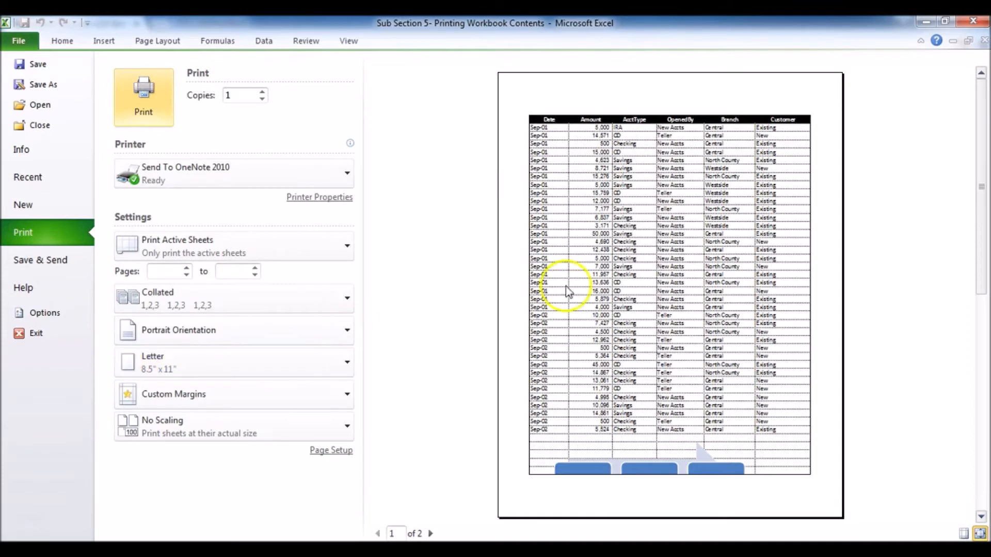
pyautogui.click(430, 534)
pyautogui.click(376, 533)
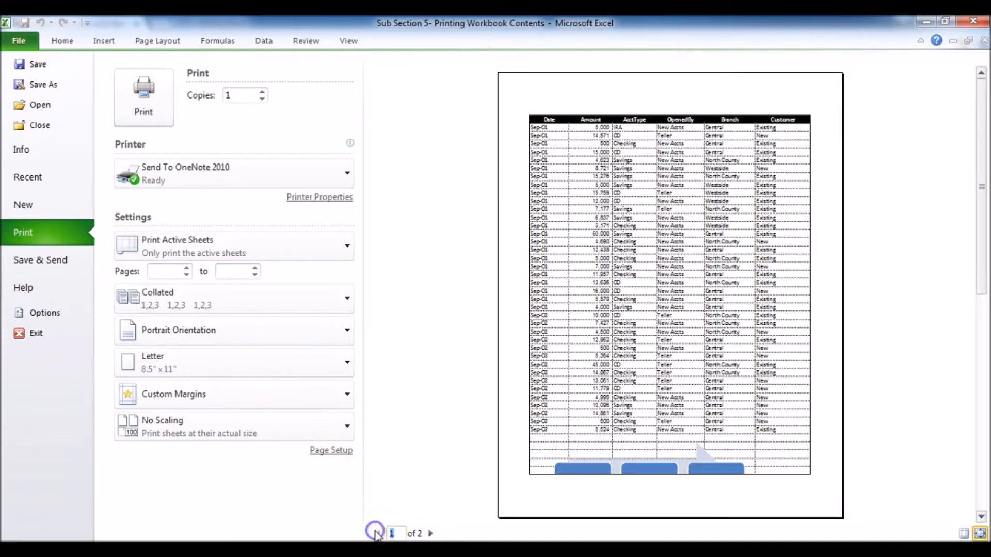
pyautogui.click(62, 41)
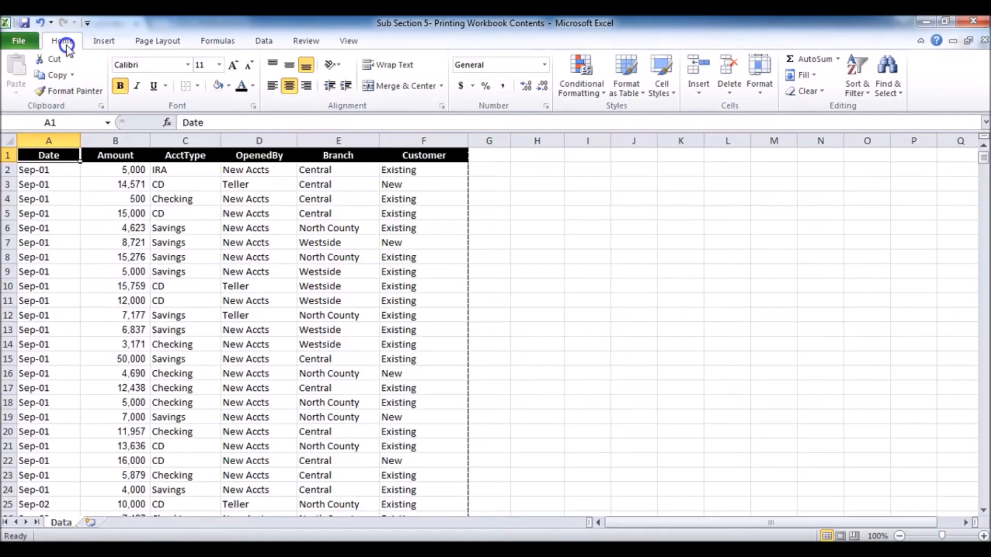
# Step: Set the range A1:F49, from the header row to below the SmartArt graphic, as the print area
pyautogui.hotkey('shift', 'Right')
pyautogui.hotkey('shift', 'Right')
pyautogui.hotkey('shift', 'Right')
pyautogui.hotkey('shift', 'Right')
pyautogui.hotkey('shift', 'Right')
pyautogui.hotkey('shift', 'Right')
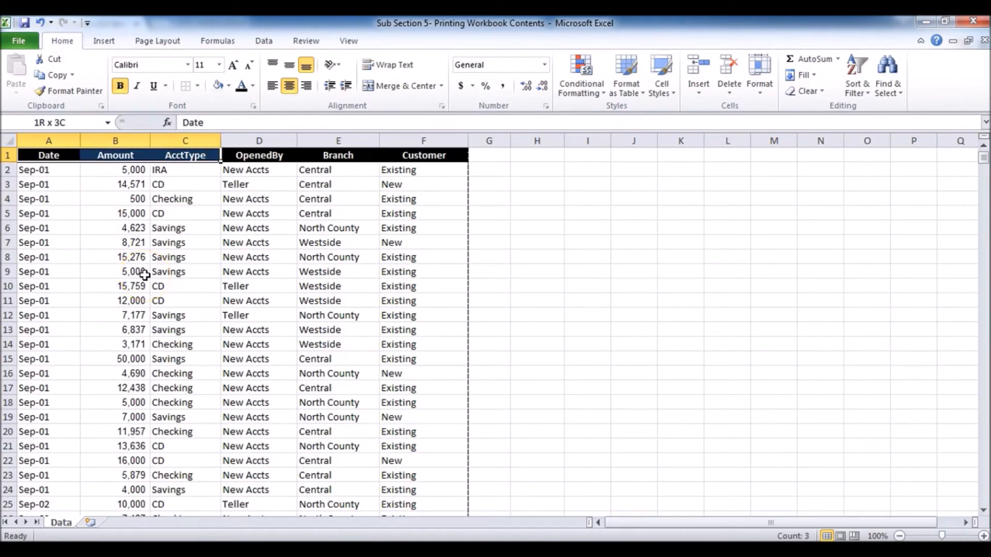
pyautogui.hotkey('shift', 'Left')
pyautogui.hotkey('shift', 'Down')
pyautogui.hotkey('shift', 'Down')
pyautogui.hotkey('shift', 'Down')
pyautogui.hotkey('shift', 'Down')
pyautogui.hotkey('shift', 'Down')
pyautogui.hotkey('shift', 'Down')
pyautogui.hotkey('shift', 'Down')
pyautogui.hotkey('shift', 'Down')
pyautogui.hotkey('shift', 'Down')
pyautogui.hotkey('shift', 'Down')
pyautogui.hotkey('shift', 'Down')
pyautogui.hotkey('shift', 'Down')
pyautogui.hotkey('shift', 'Down')
pyautogui.hotkey('shift', 'Down')
pyautogui.hotkey('shift', 'Down')
pyautogui.hotkey('shift', 'Down')
pyautogui.hotkey('shift', 'Down')
pyautogui.hotkey('shift', 'Down')
pyautogui.hotkey('shift', 'Down')
pyautogui.hotkey('shift', 'Down')
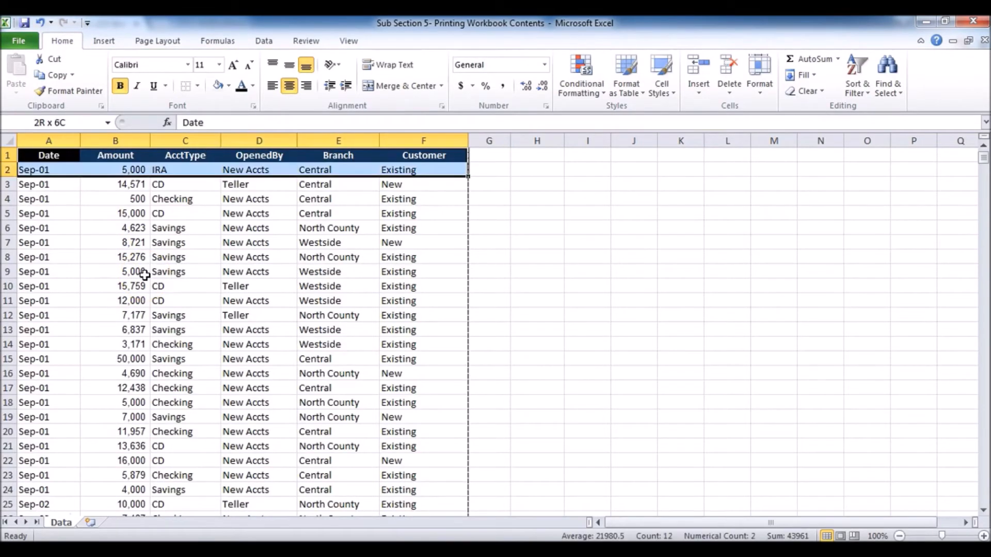
pyautogui.hotkey('shift', 'Down')
pyautogui.hotkey('shift', 'Down')
pyautogui.hotkey('shift', 'Down')
pyautogui.hotkey('shift', 'Down')
pyautogui.hotkey('shift', 'Down')
pyautogui.hotkey('shift', 'Down')
pyautogui.hotkey('shift', 'Down')
pyautogui.hotkey('shift', 'Down')
pyautogui.hotkey('shift', 'Down')
pyautogui.hotkey('shift', 'Down')
pyautogui.hotkey('shift', 'Down')
pyautogui.hotkey('shift', 'Down')
pyautogui.hotkey('shift', 'Down')
pyautogui.hotkey('shift', 'Down')
pyautogui.hotkey('shift', 'Down')
pyautogui.hotkey('shift', 'Down')
pyautogui.hotkey('shift', 'Down')
pyautogui.hotkey('shift', 'Down')
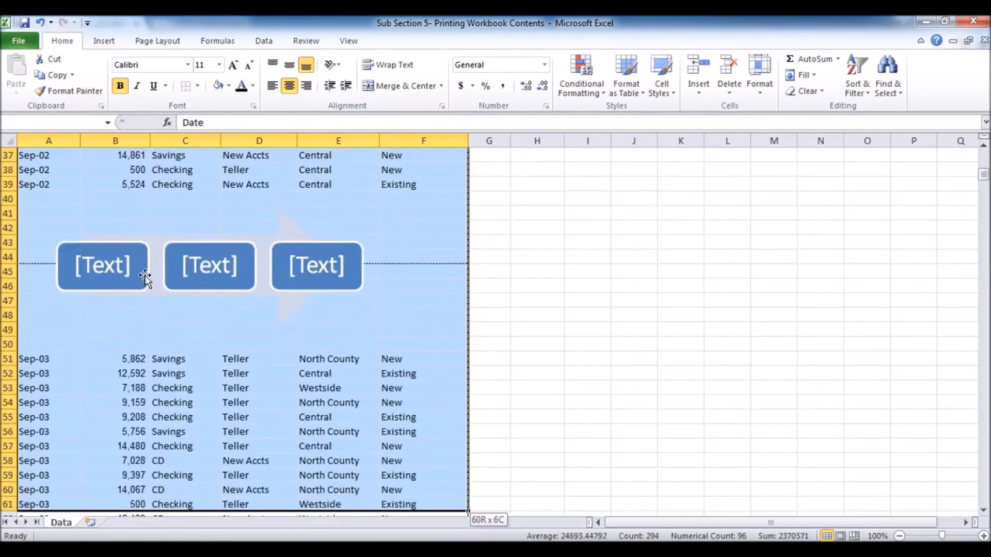
pyautogui.hotkey('shift', 'Up')
pyautogui.hotkey('shift', 'Up')
pyautogui.hotkey('shift', 'Up')
pyautogui.hotkey('shift', 'Up')
pyautogui.hotkey('shift', 'Up')
pyautogui.hotkey('shift', 'Up')
pyautogui.hotkey('shift', 'Up')
pyautogui.hotkey('shift', 'Up')
pyautogui.hotkey('shift', 'Up')
pyautogui.hotkey('shift', 'Up')
pyautogui.hotkey('shift', 'Up')
pyautogui.hotkey('shift', 'Up')
pyautogui.hotkey('shift', 'Up')
pyautogui.hotkey('shift', 'Up')
pyautogui.hotkey('shift', 'Up')
pyautogui.hotkey('shift', 'Up')
pyautogui.hotkey('shift', 'Up')
pyautogui.hotkey('shift', 'Up')
pyautogui.hotkey('shift', 'Up')
pyautogui.hotkey('shift', 'Up')
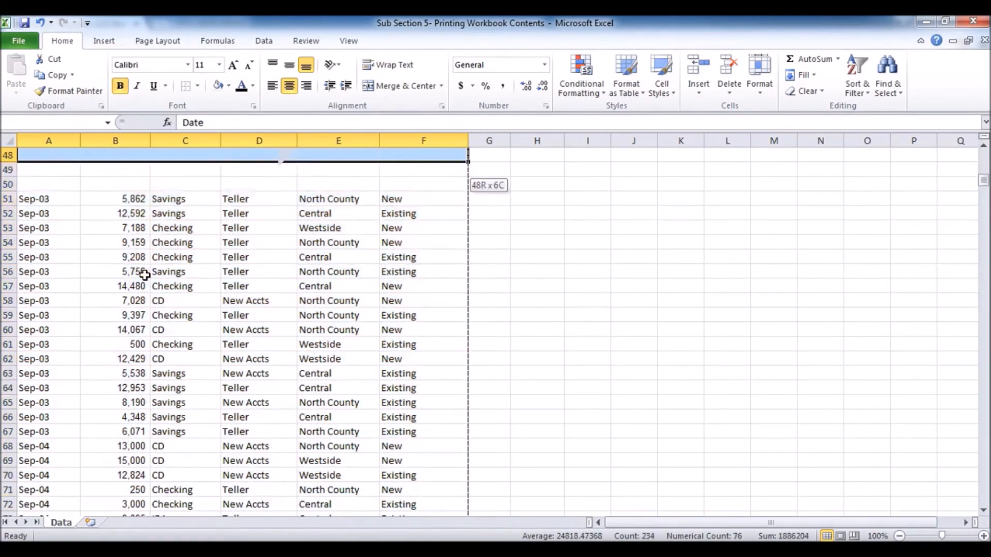
pyautogui.hotkey('shift', 'Down')
pyautogui.hotkey('shift', 'Down')
pyautogui.hotkey('shift', 'Down')
pyautogui.hotkey('shift', 'Down')
pyautogui.hotkey('shift', 'Down')
pyautogui.hotkey('shift', 'Down')
pyautogui.hotkey('shift', 'Down')
pyautogui.hotkey('shift', 'Down')
pyautogui.hotkey('shift', 'Down')
pyautogui.hotkey('shift', 'Down')
pyautogui.hotkey('shift', 'Down')
pyautogui.hotkey('shift', 'Down')
pyautogui.hotkey('shift', 'Down')
pyautogui.hotkey('shift', 'Down')
pyautogui.hotkey('shift', 'Down')
pyautogui.hotkey('shift', 'Down')
pyautogui.hotkey('shift', 'Down')
pyautogui.hotkey('shift', 'Down')
pyautogui.hotkey('shift', 'Down')
pyautogui.hotkey('shift', 'Down')
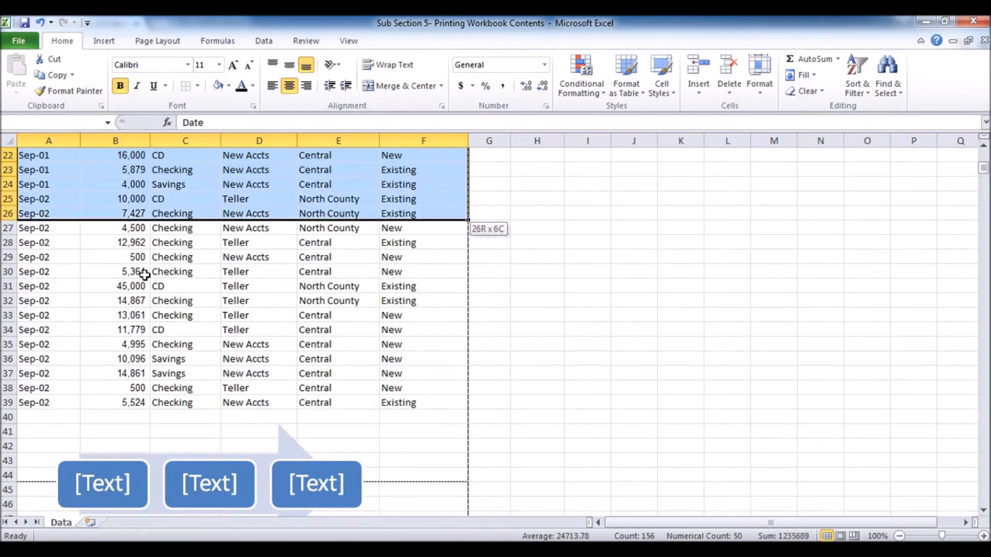
pyautogui.hotkey('shift', 'Up')
pyautogui.hotkey('shift', 'Up')
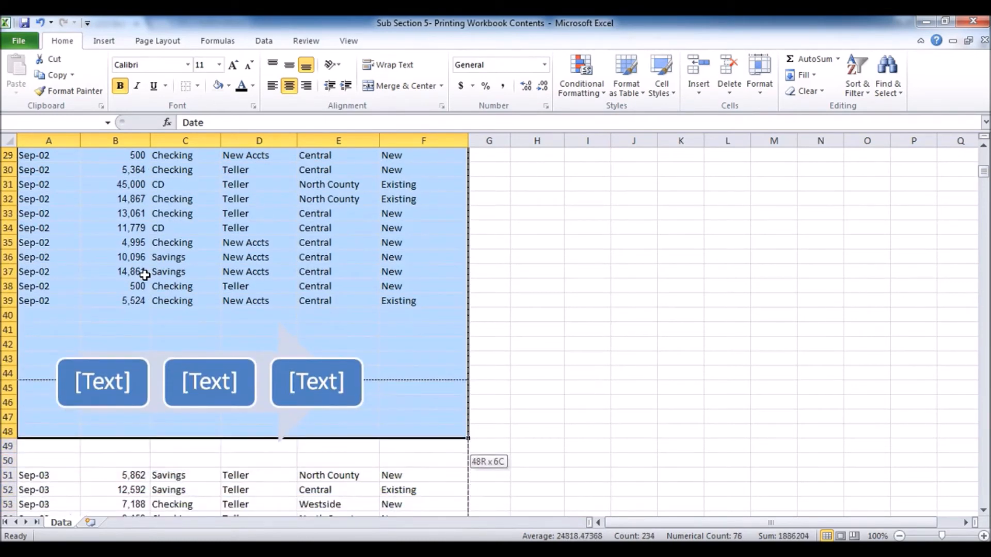
pyautogui.hotkey('shift', 'Down')
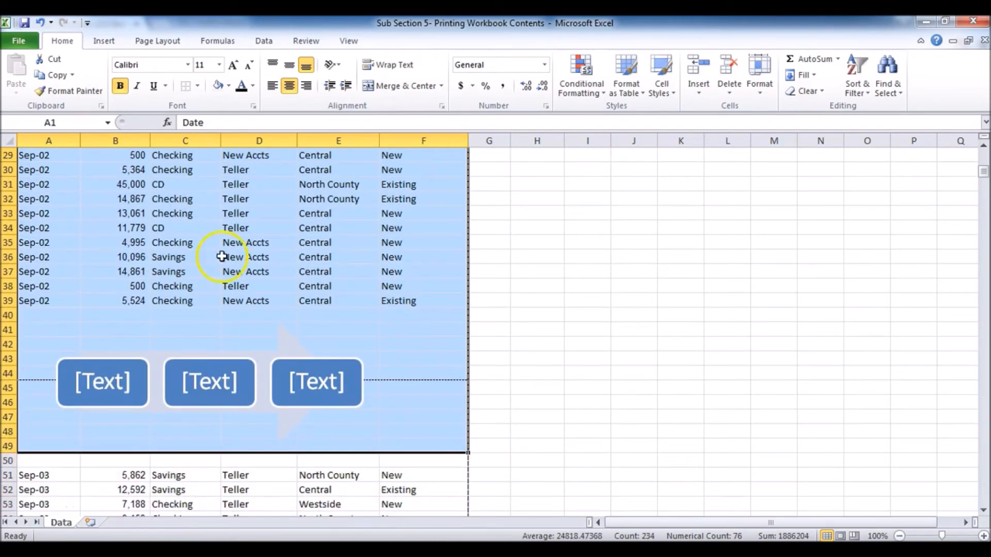
pyautogui.click(156, 40)
pyautogui.click(213, 88)
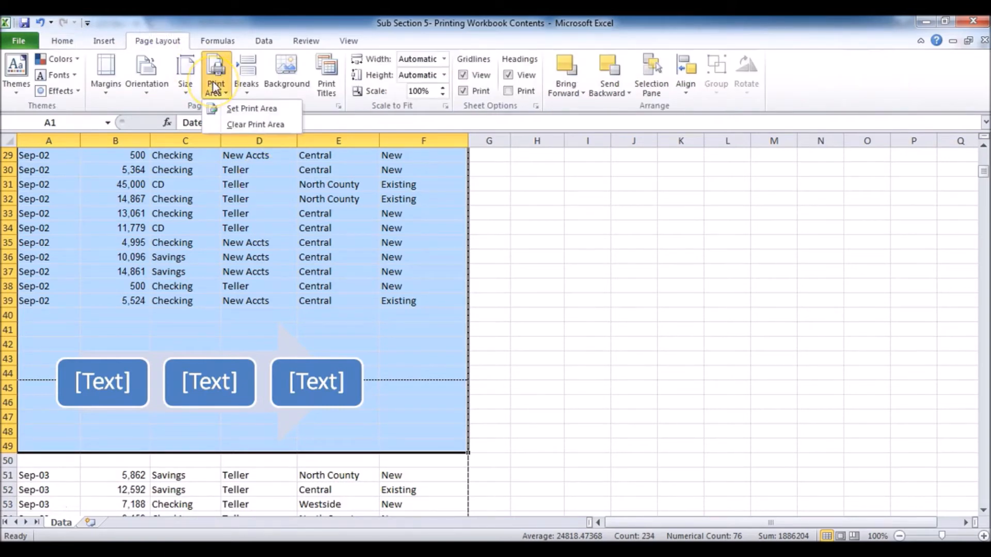
pyautogui.click(230, 109)
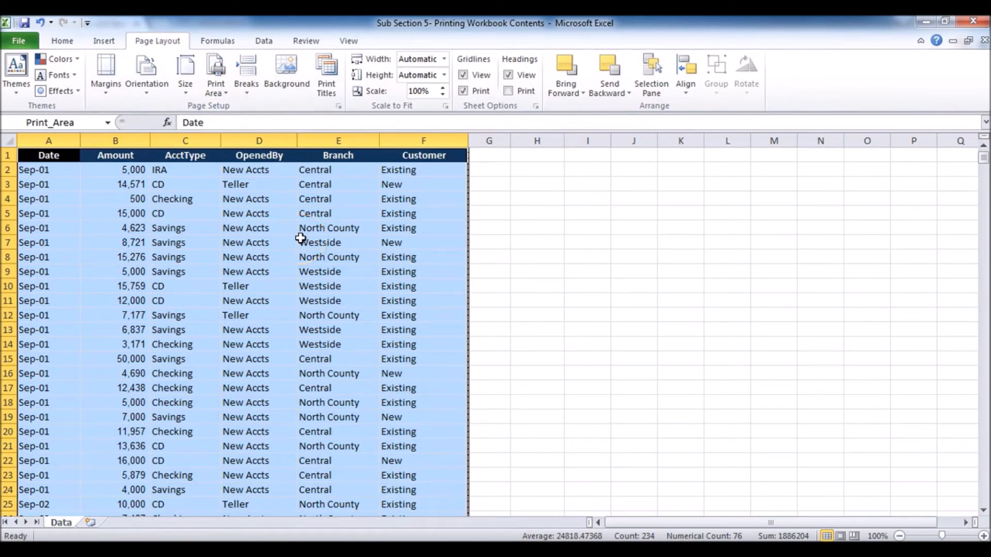
# Step: Preview the pages produced by the new print area and return to the worksheet
pyautogui.hotkey('ctrl', 'p')
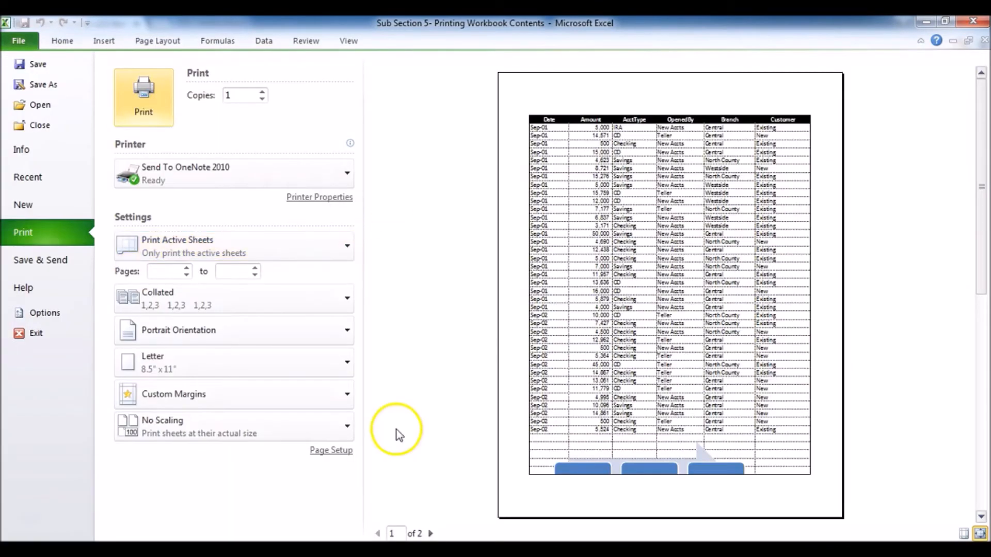
pyautogui.click(431, 534)
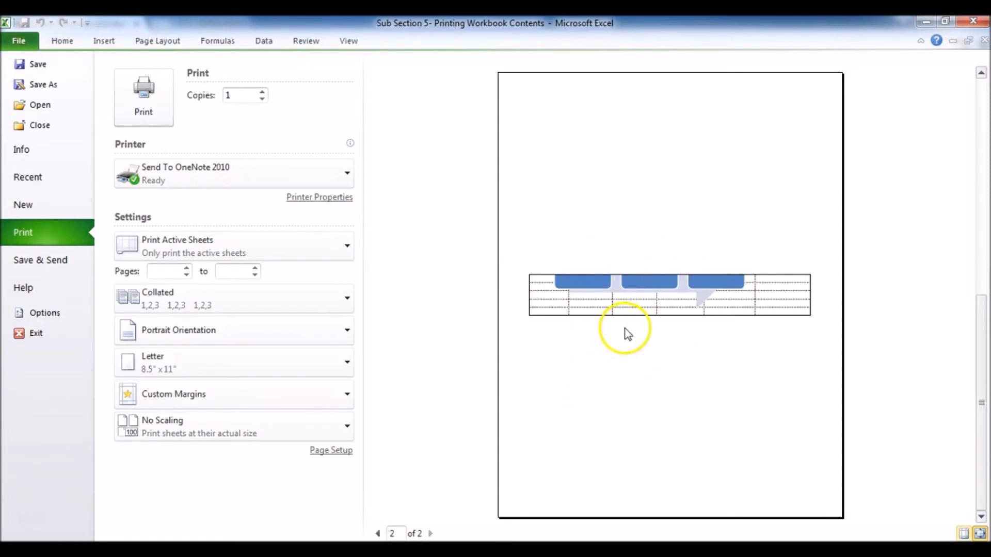
pyautogui.click(377, 534)
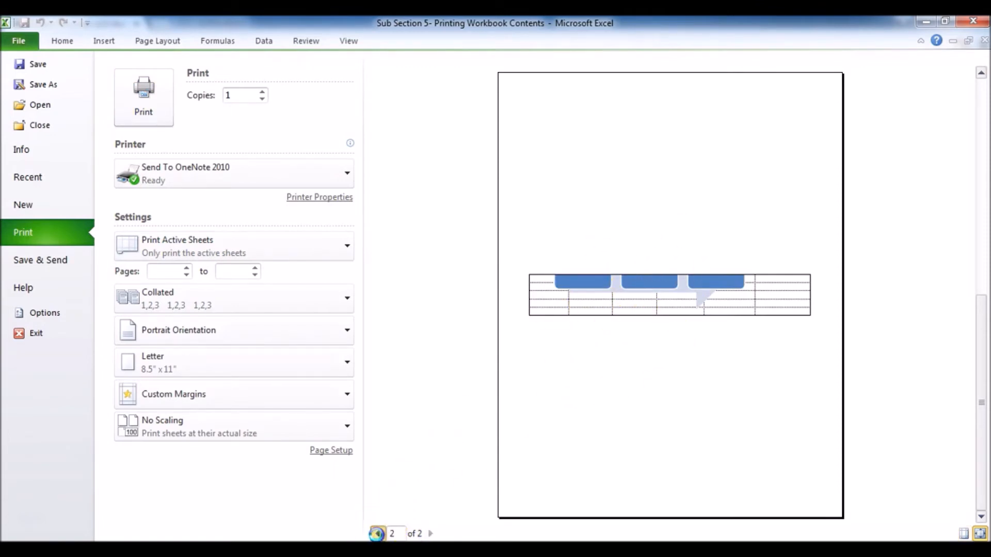
pyautogui.click(62, 40)
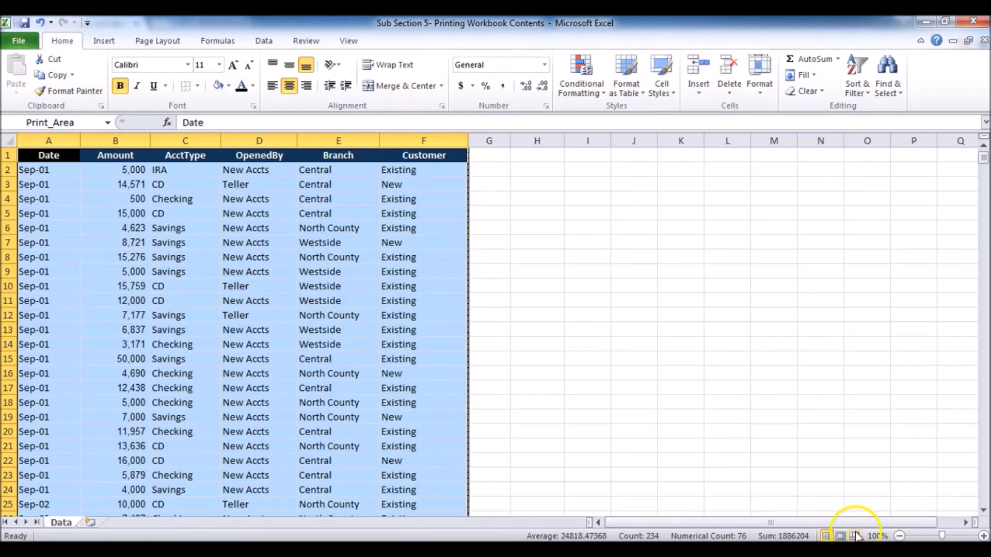
# Step: Move the horizontal page break from the SmartArt graphic to below row 49 in Page Break Preview, and return to Normal view
pyautogui.click(854, 536)
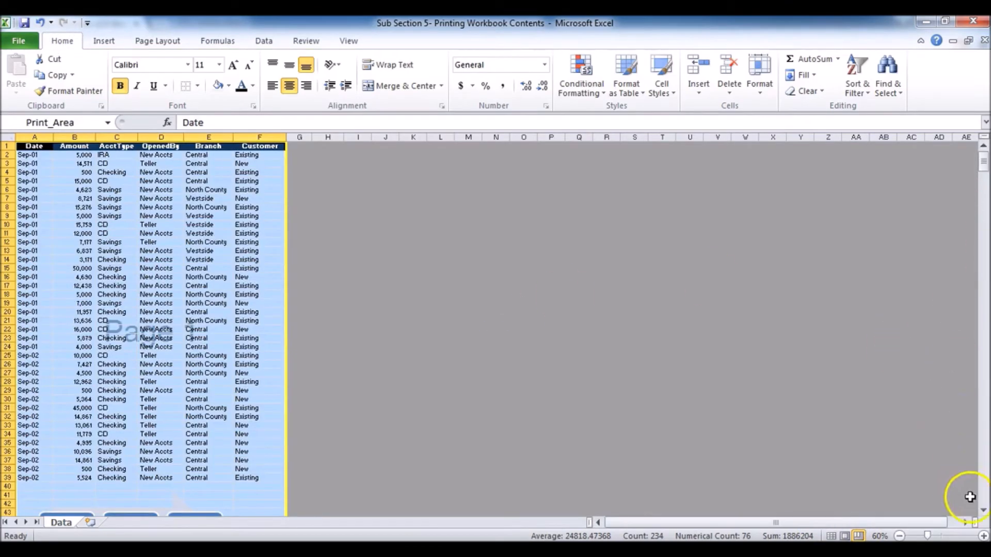
pyautogui.click(983, 510)
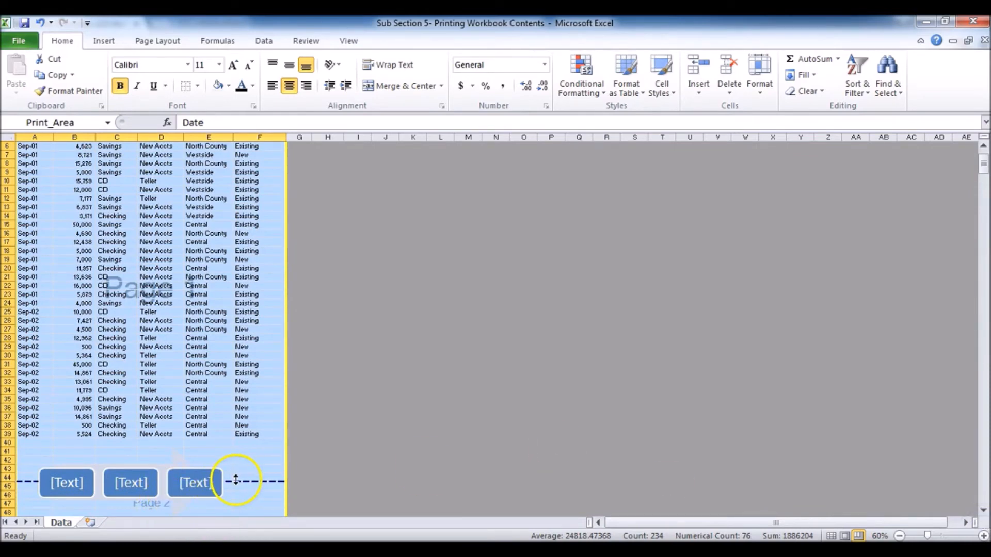
pyautogui.moveTo(236, 479)
pyautogui.mouseDown()
pyautogui.moveTo(236, 522)
pyautogui.moveTo(238, 498)
pyautogui.mouseUp()
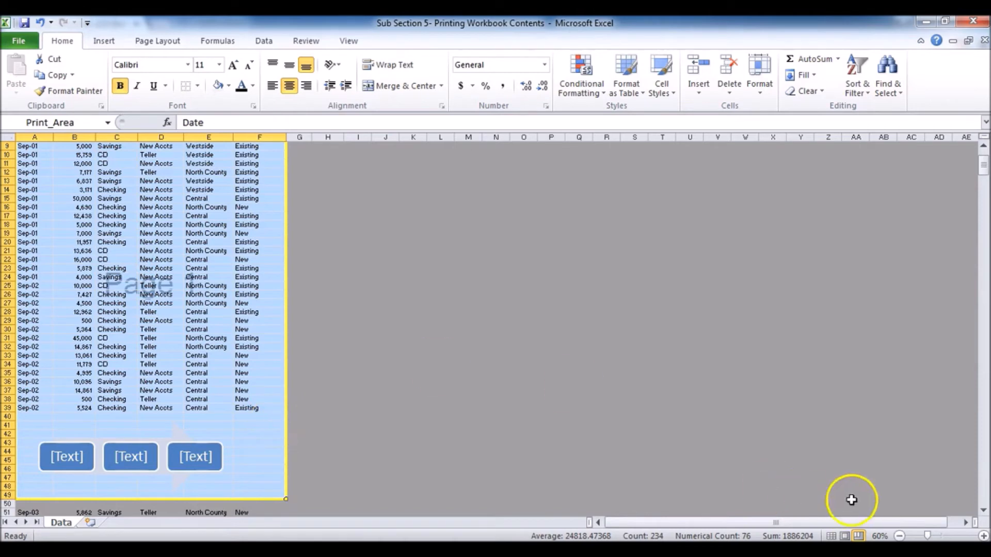
pyautogui.click(830, 537)
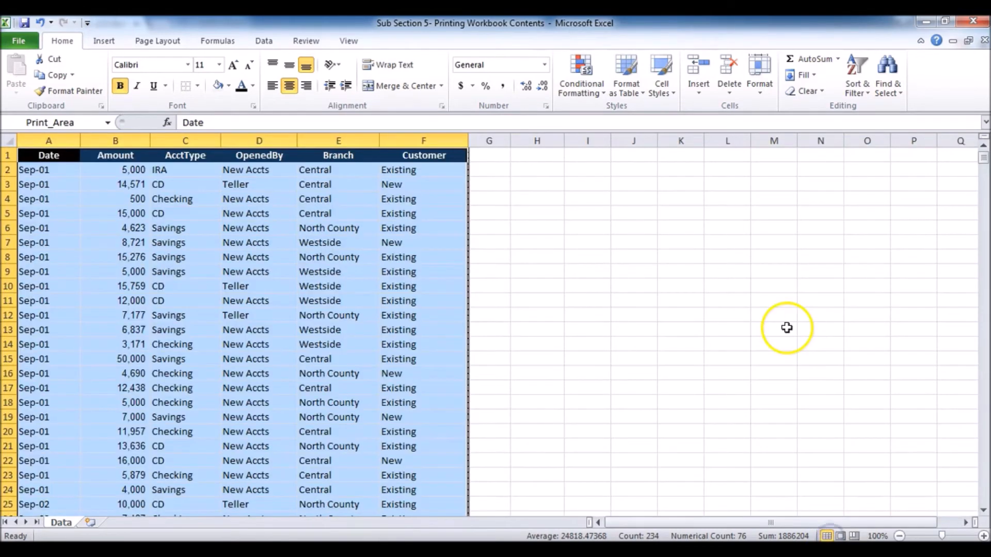
# Step: Open the print preview, examine whether page 2 repeats the column headings, and return to page 1
pyautogui.hotkey('ctrl', 'p')
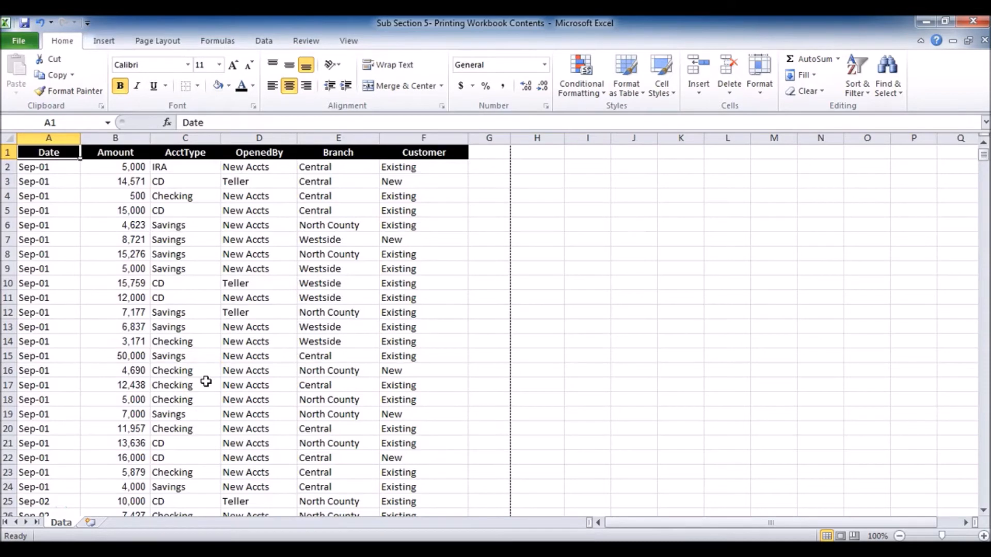
pyautogui.hotkey('ctrl', 'p')
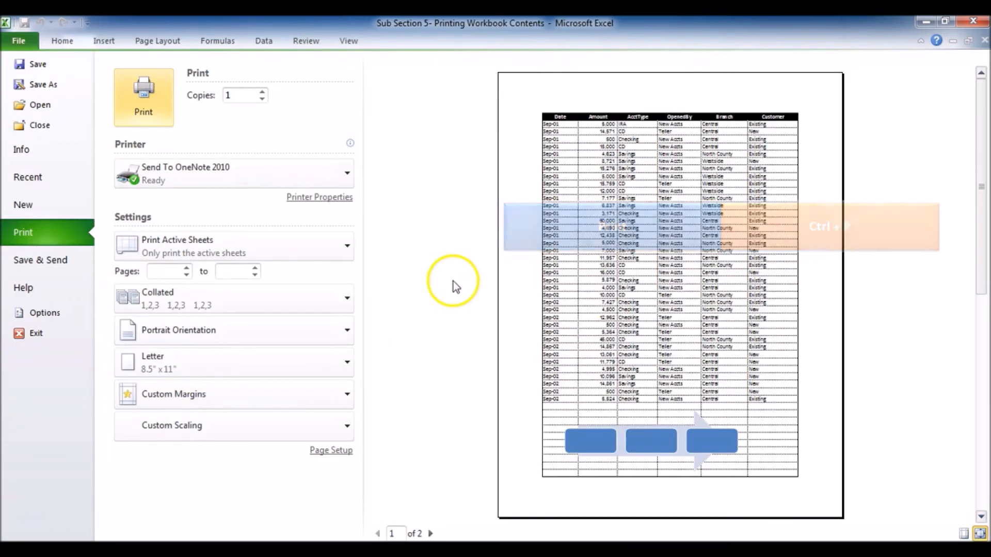
pyautogui.click(430, 533)
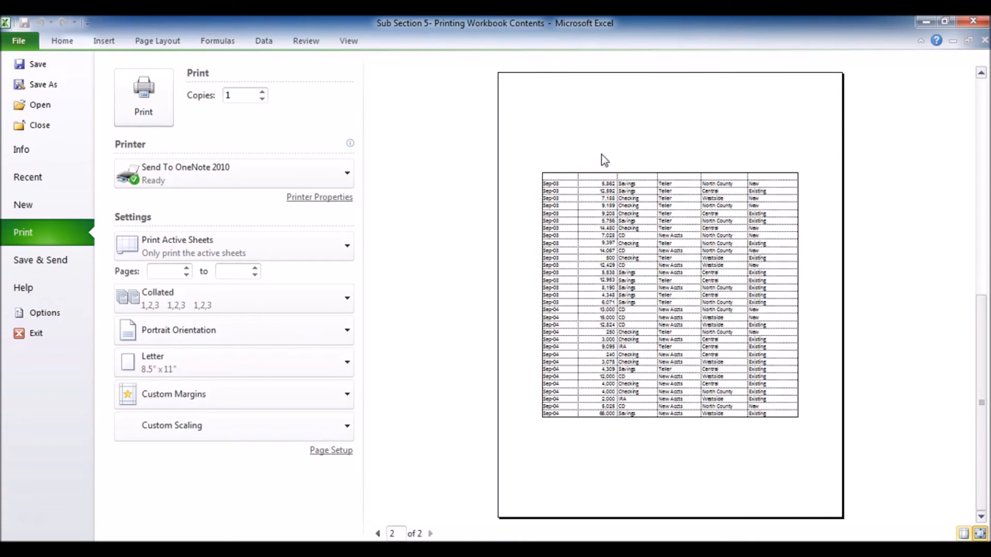
pyautogui.click(378, 533)
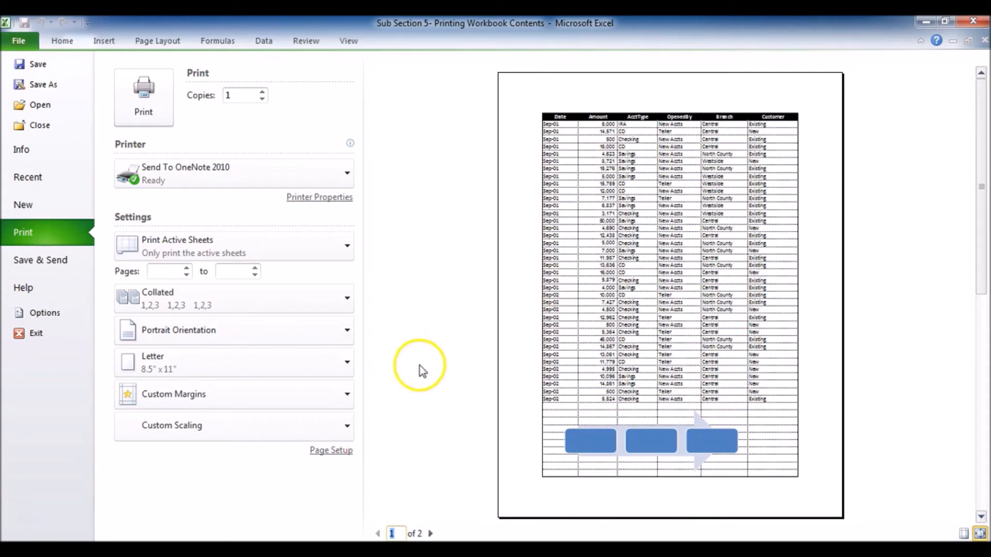
# Step: Look at the print title settings on the Sheet page of Page Setup, close the dialog and return to the worksheet
pyautogui.click(331, 450)
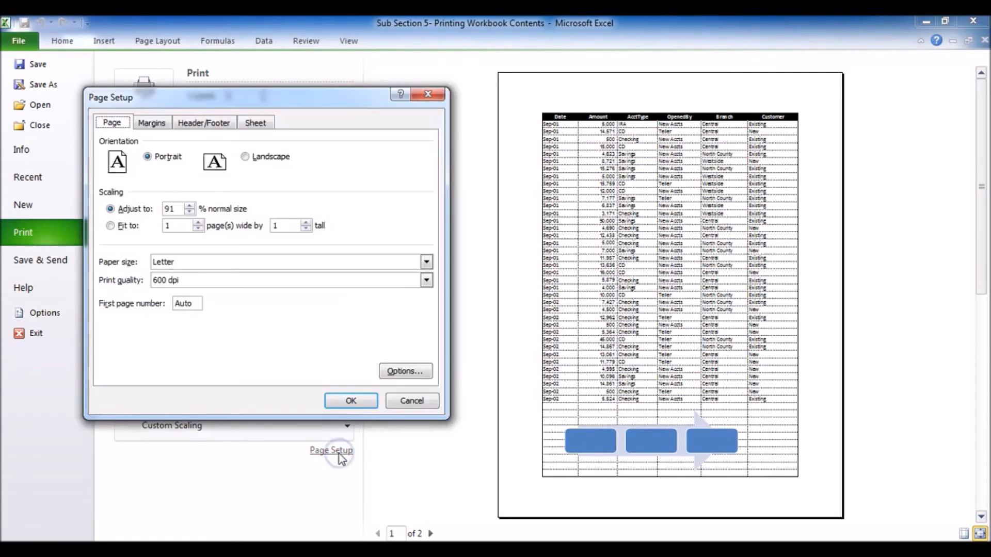
pyautogui.click(256, 124)
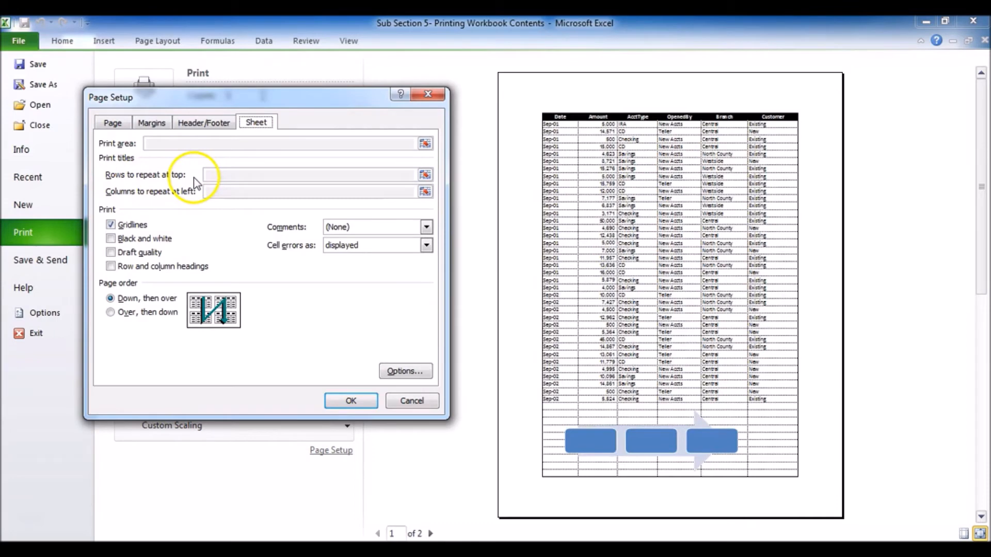
pyautogui.click(432, 94)
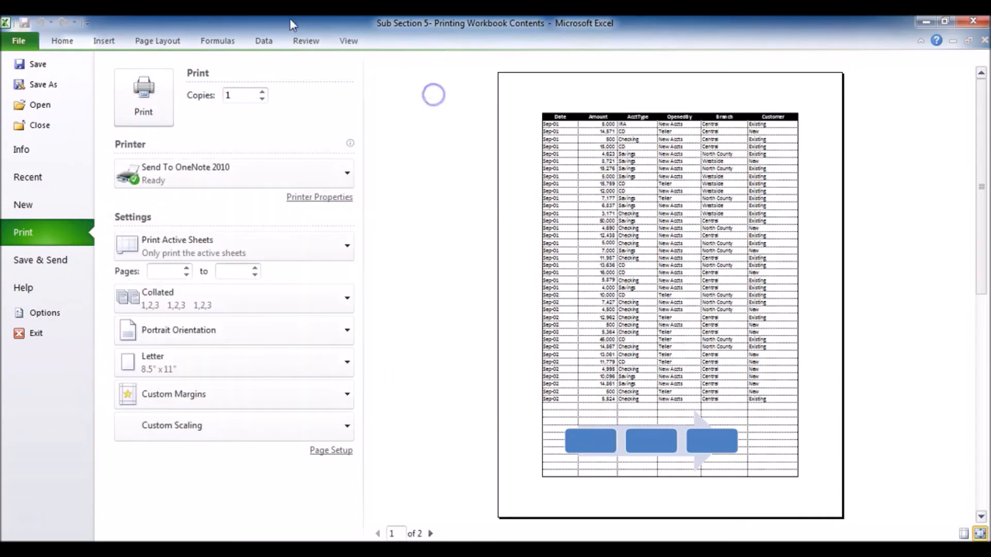
pyautogui.click(62, 42)
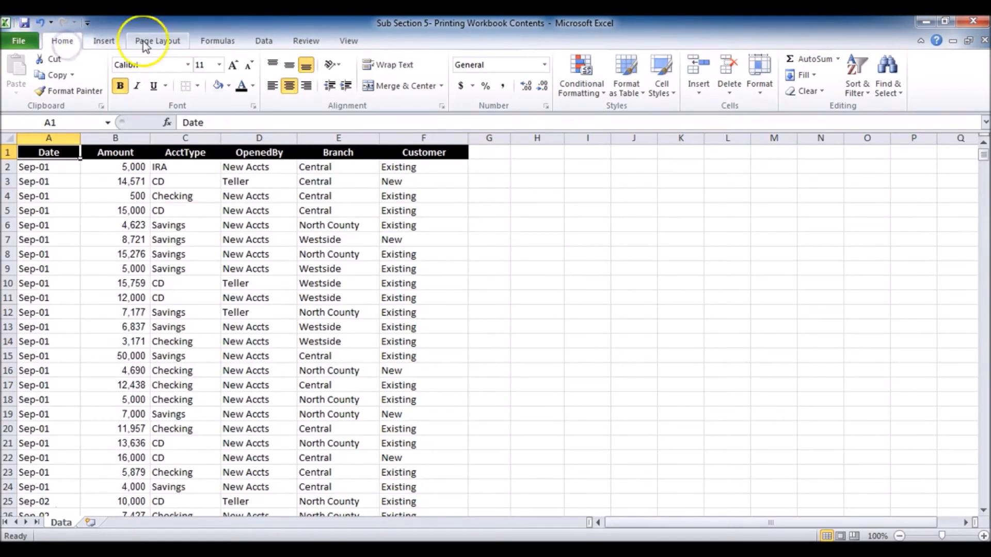
# Step: Set row 1 ($1:$1) as the print title row repeated at the top of every page
pyautogui.click(161, 45)
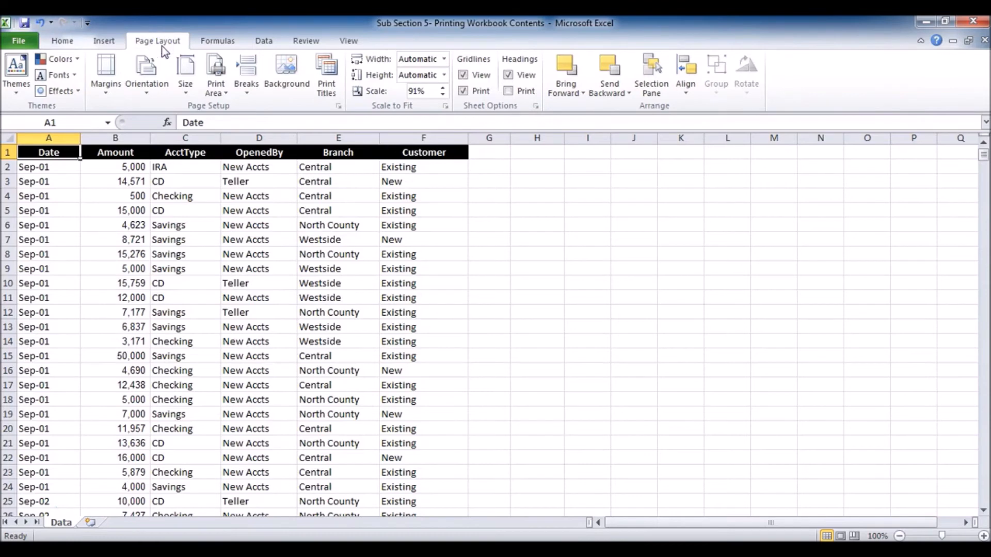
pyautogui.click(322, 72)
pyautogui.moveTo(303, 97); pyautogui.dragTo(703, 193)
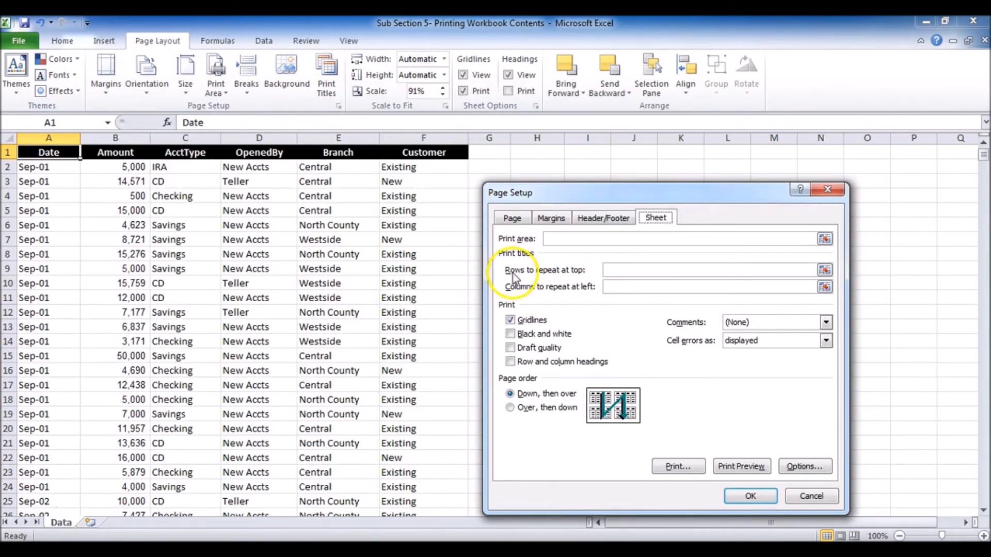
pyautogui.click(638, 270)
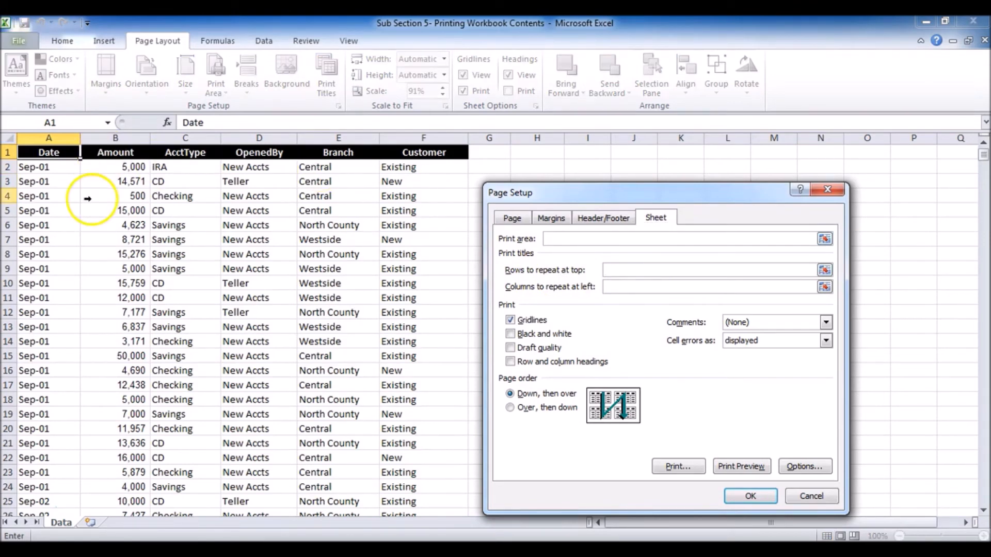
pyautogui.click(10, 153)
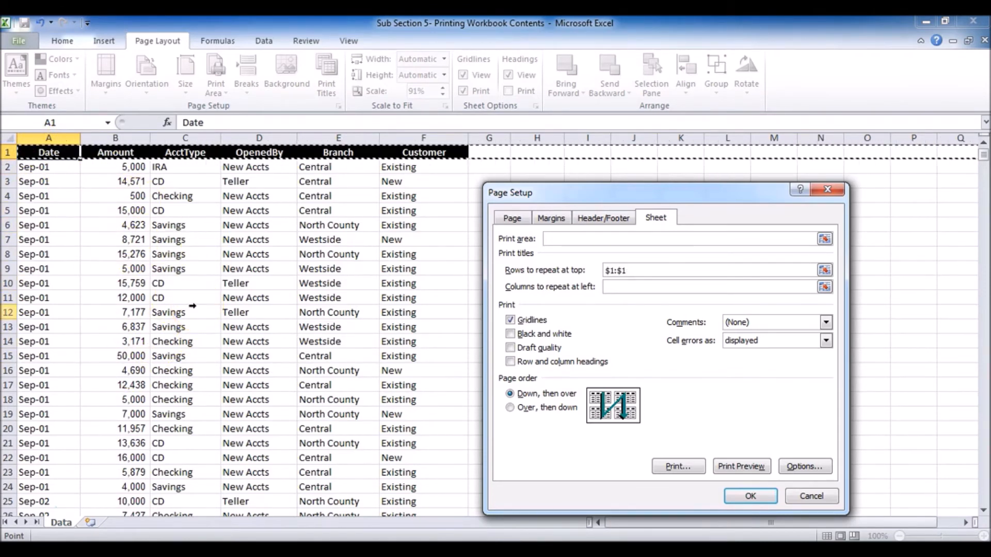
pyautogui.click(750, 496)
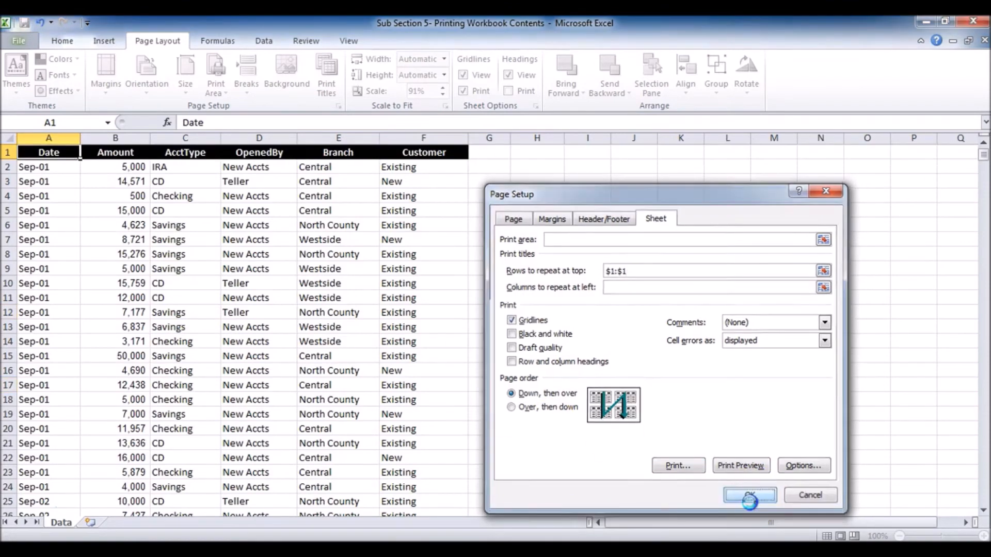
# Step: Check both pages in the print preview for the repeated header row, and return to the worksheet
pyautogui.hotkey('ctrl', 'p')
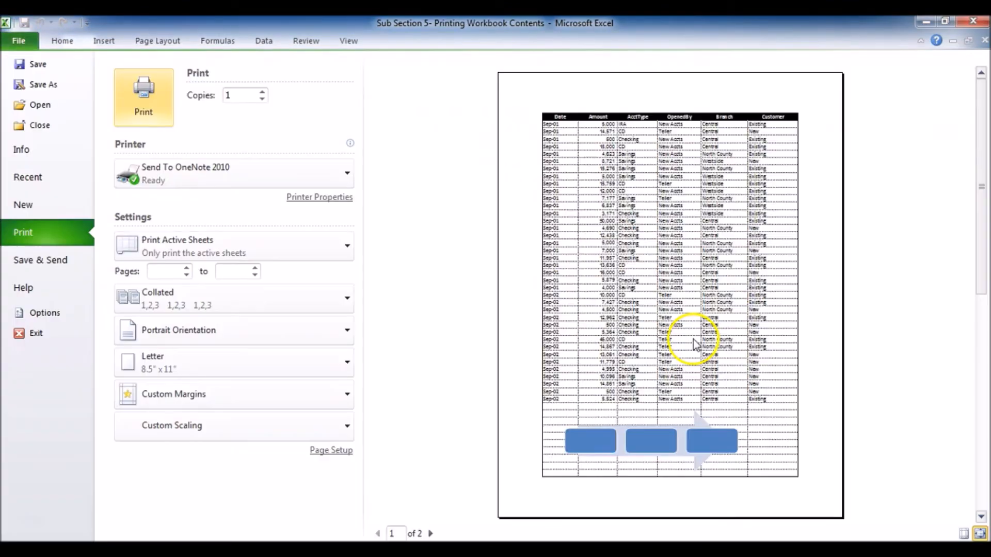
pyautogui.click(430, 534)
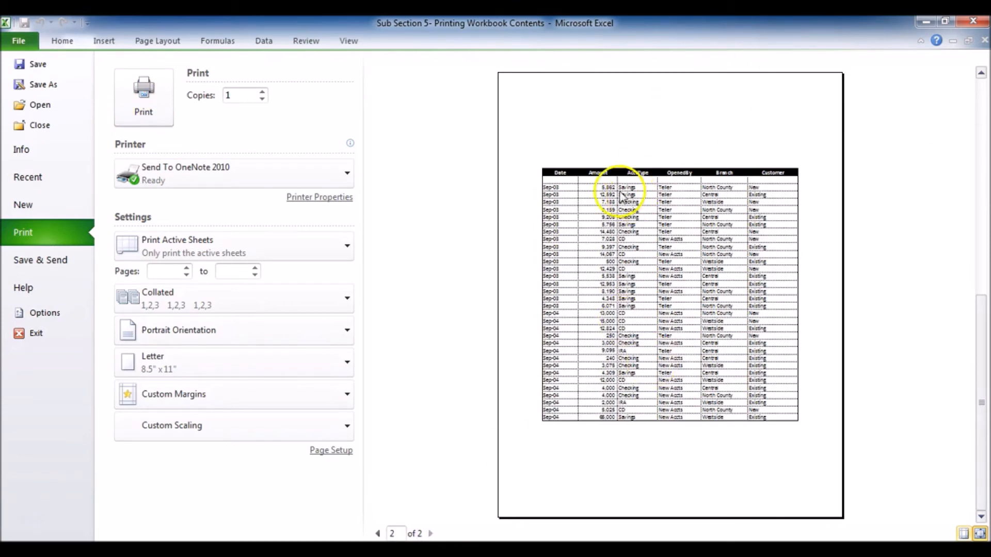
pyautogui.click(377, 534)
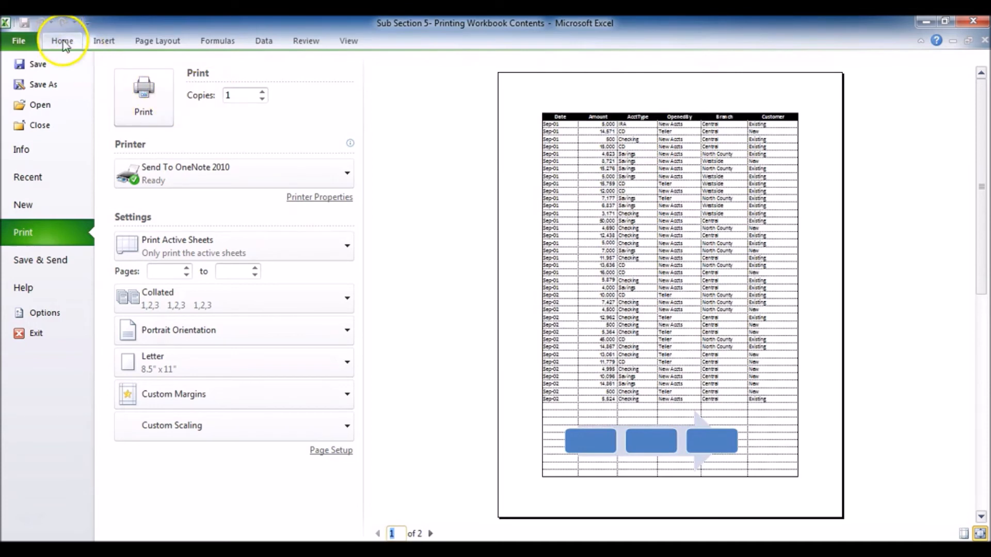
pyautogui.click(157, 43)
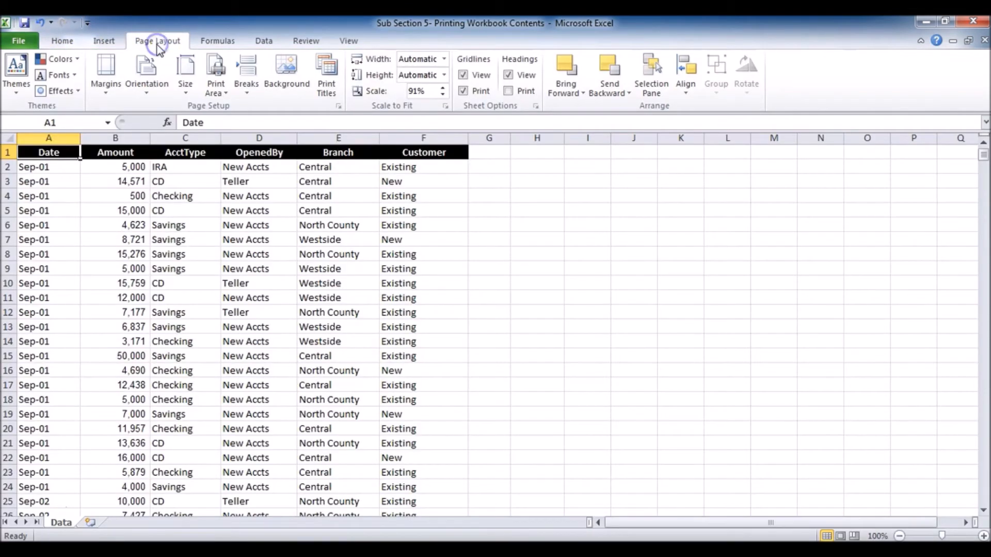
# Step: Add a header whose left section reads "&[Page] of &[Pages]", using the page number and number of pages elements
pyautogui.click(109, 44)
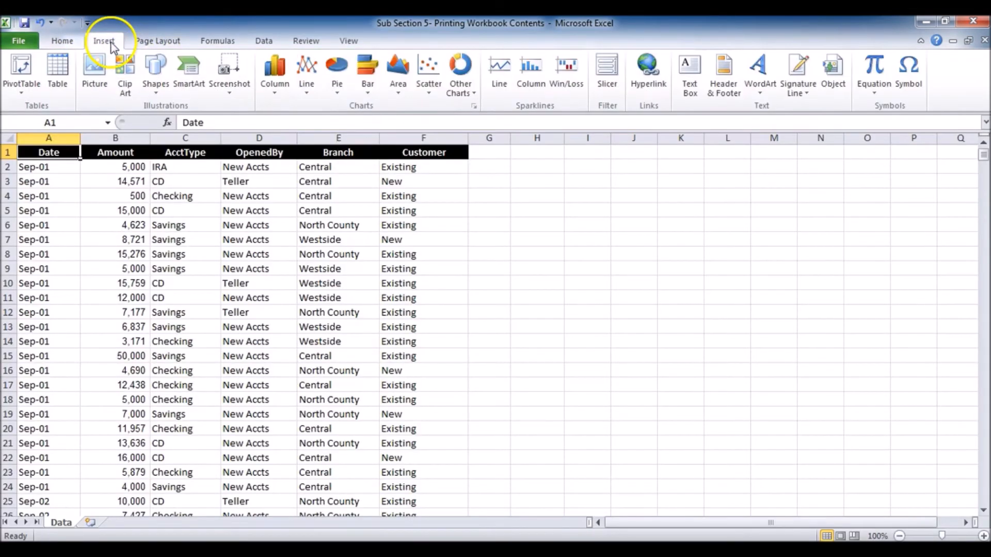
pyautogui.click(722, 78)
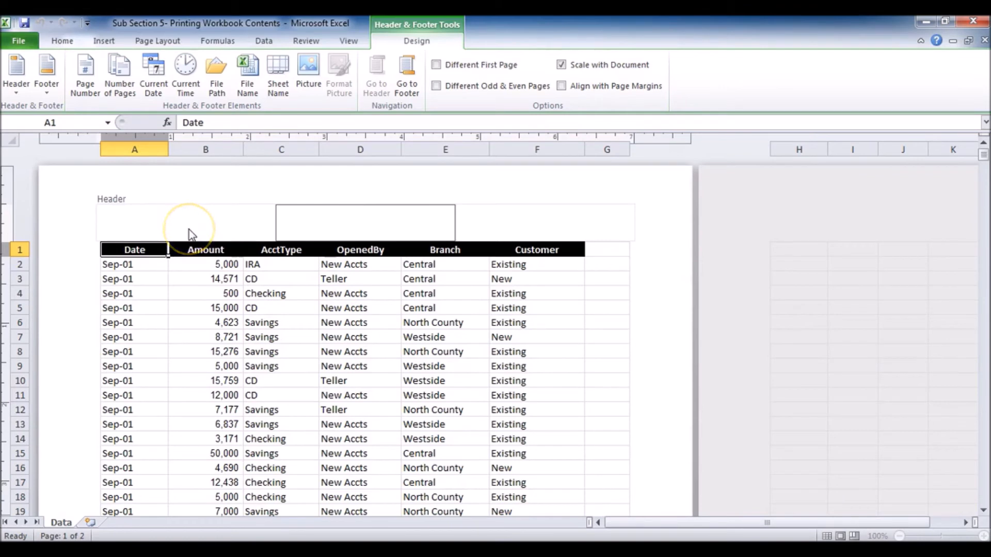
pyautogui.click(161, 227)
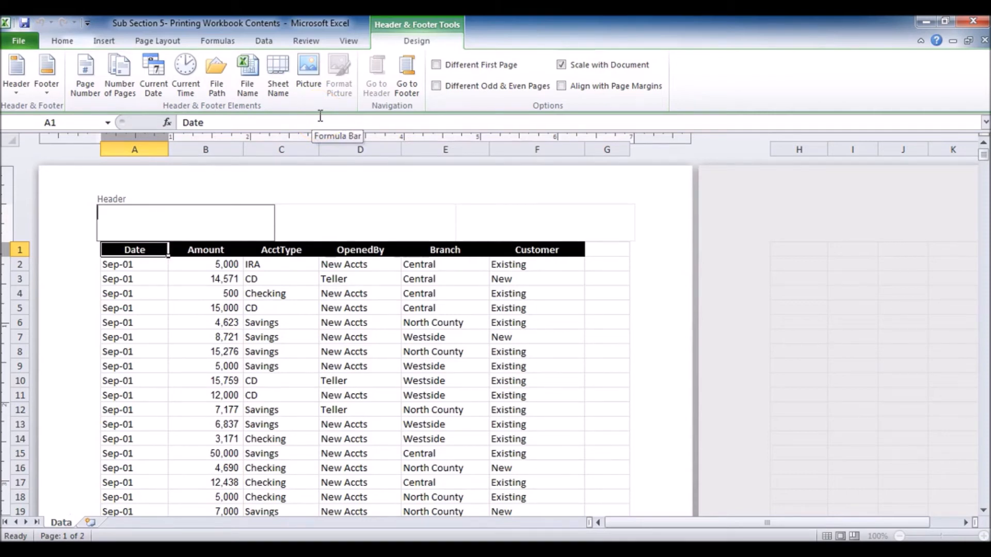
pyautogui.click(86, 75)
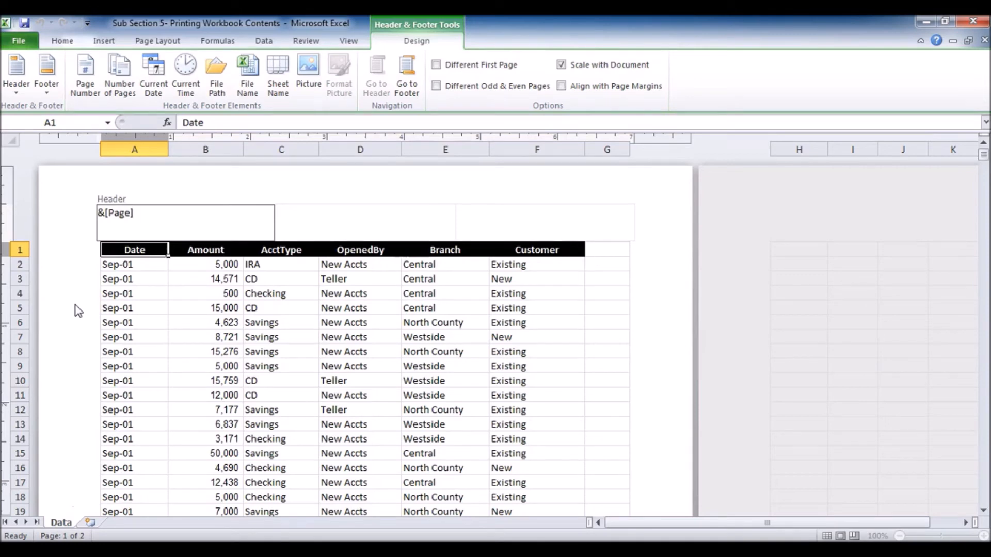
pyautogui.click(93, 227)
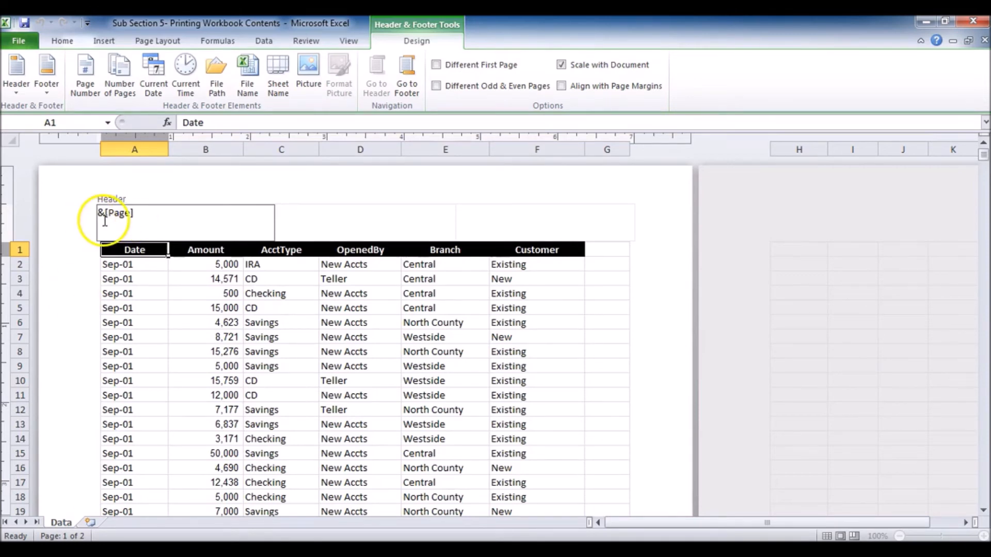
pyautogui.click(122, 209)
pyautogui.write('of')
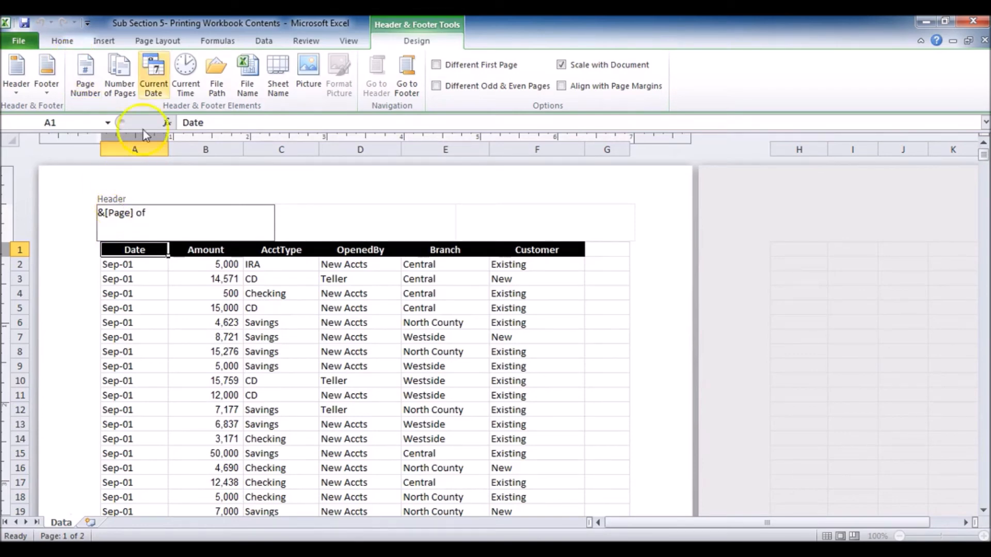
pyautogui.click(124, 78)
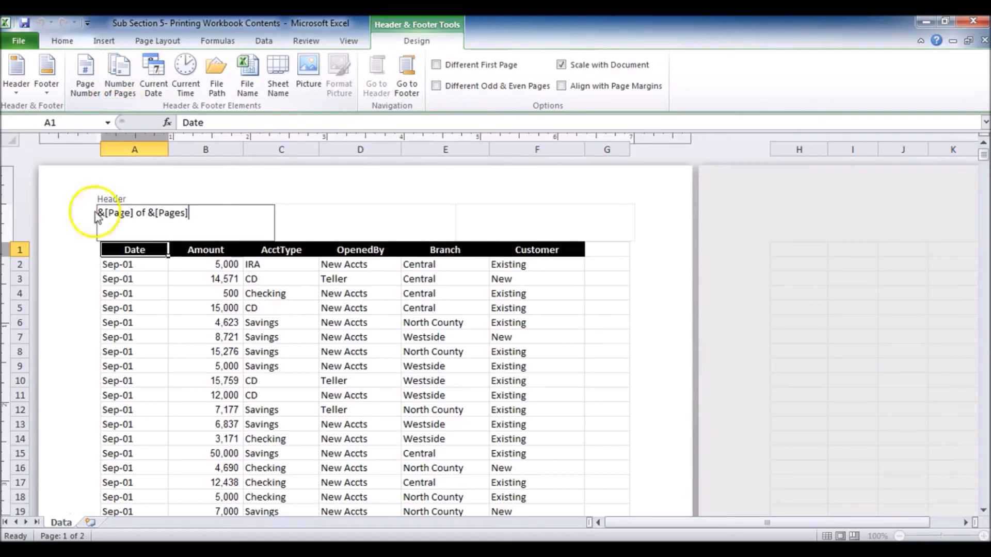
pyautogui.click(70, 307)
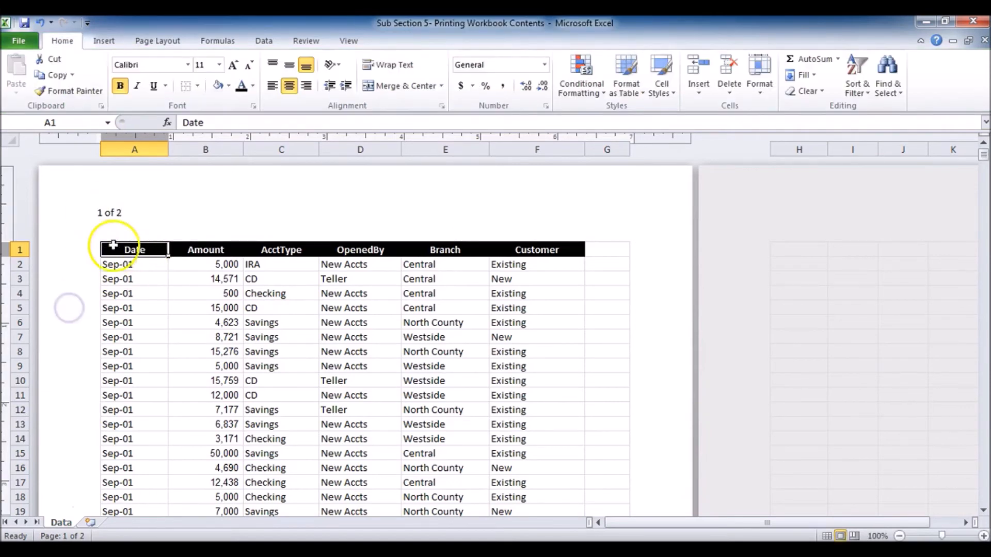
pyautogui.click(100, 223)
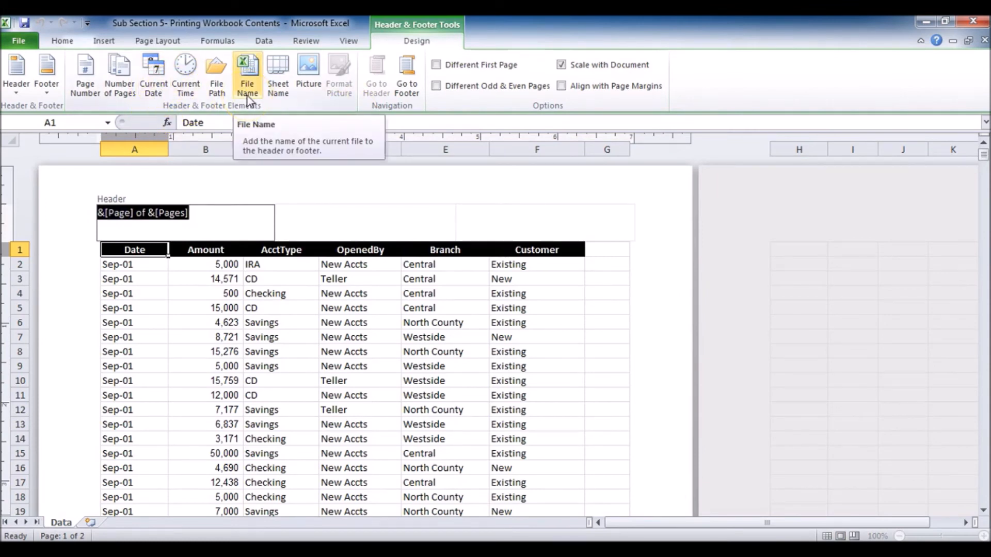
pyautogui.click(68, 257)
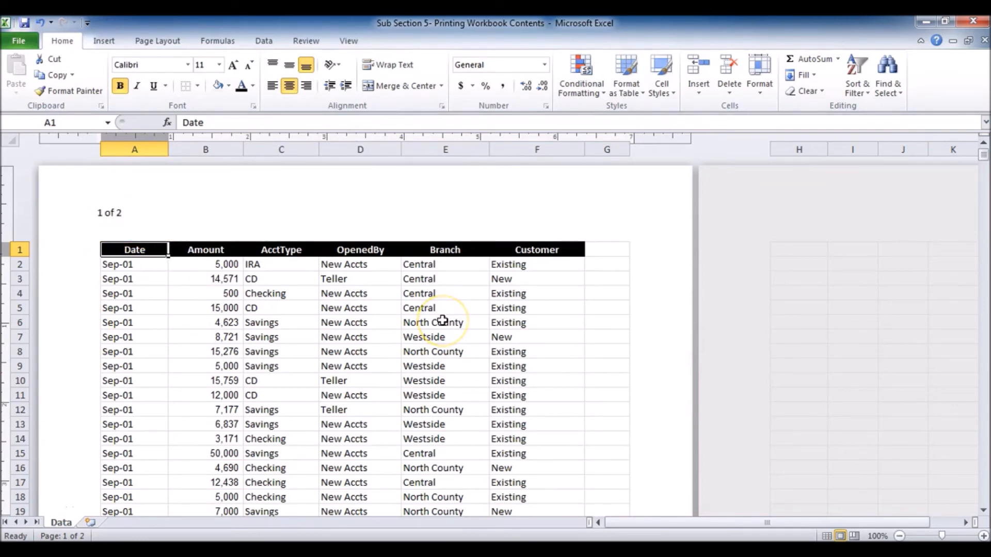
# Step: Insert the current date element in the left section of the page footer
pyautogui.scroll(-10, 442, 320)
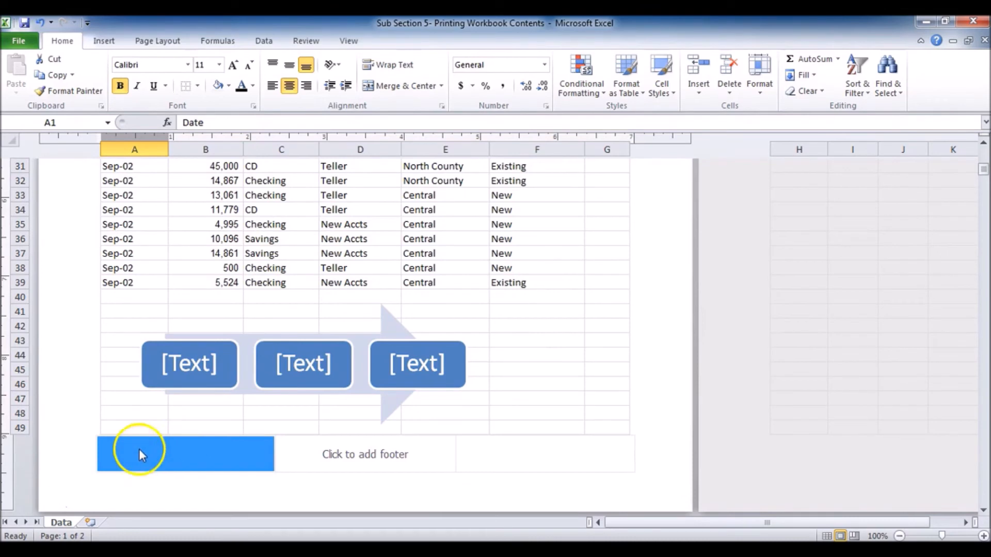
pyautogui.click(165, 456)
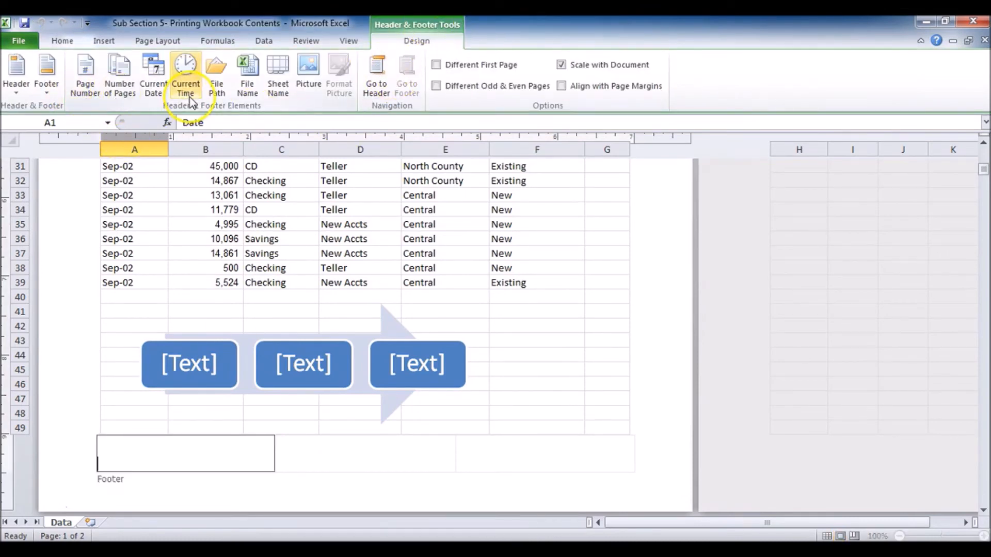
pyautogui.click(161, 86)
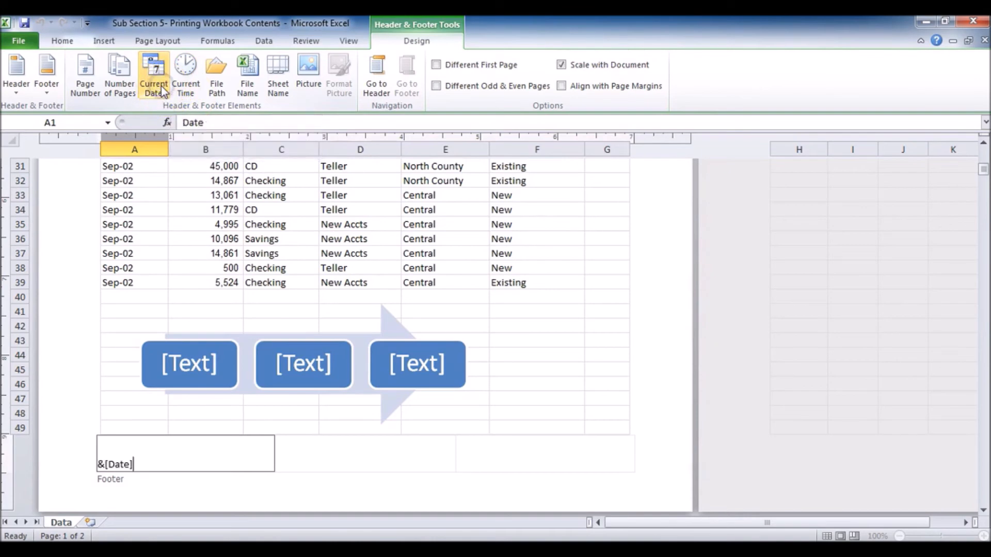
pyautogui.click(61, 457)
pyautogui.click(138, 467)
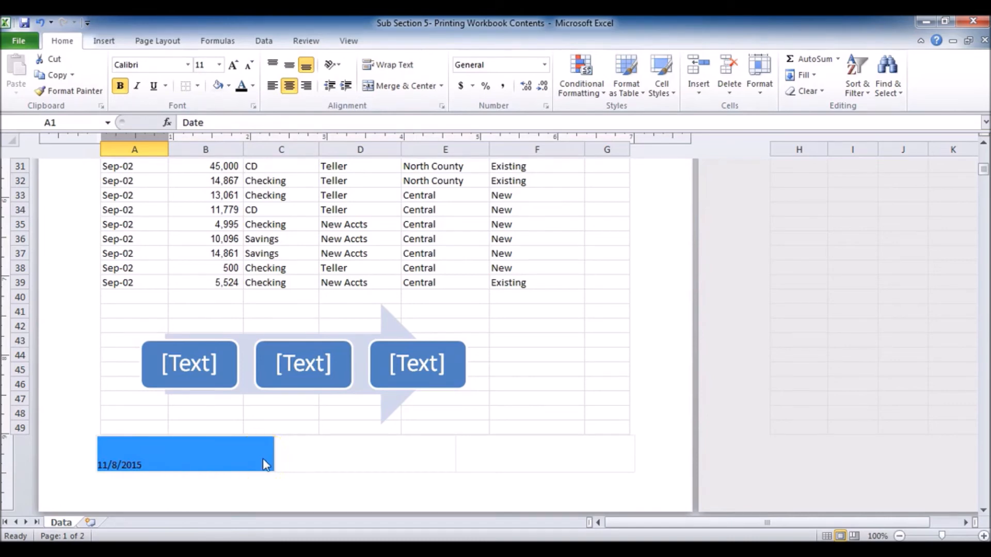
pyautogui.click(322, 463)
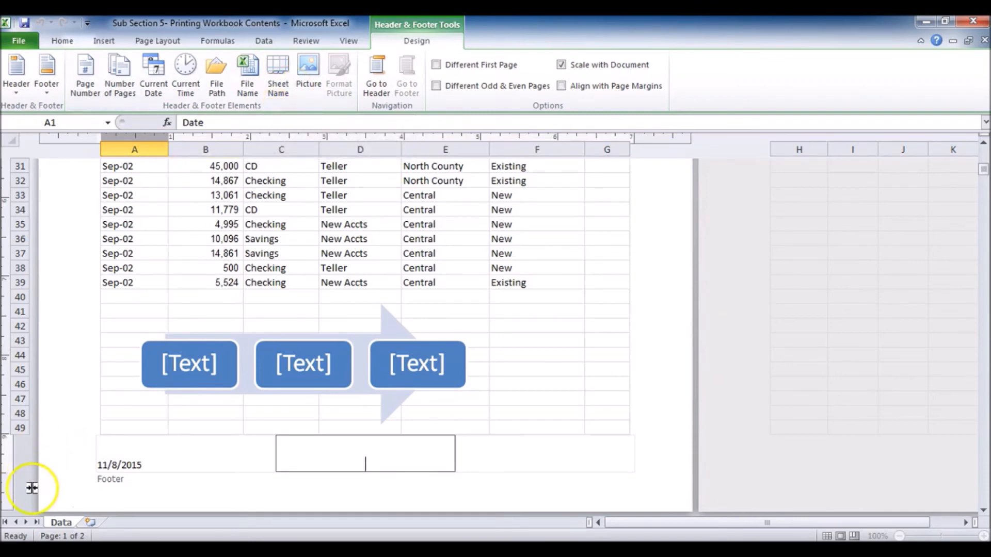
pyautogui.click(27, 522)
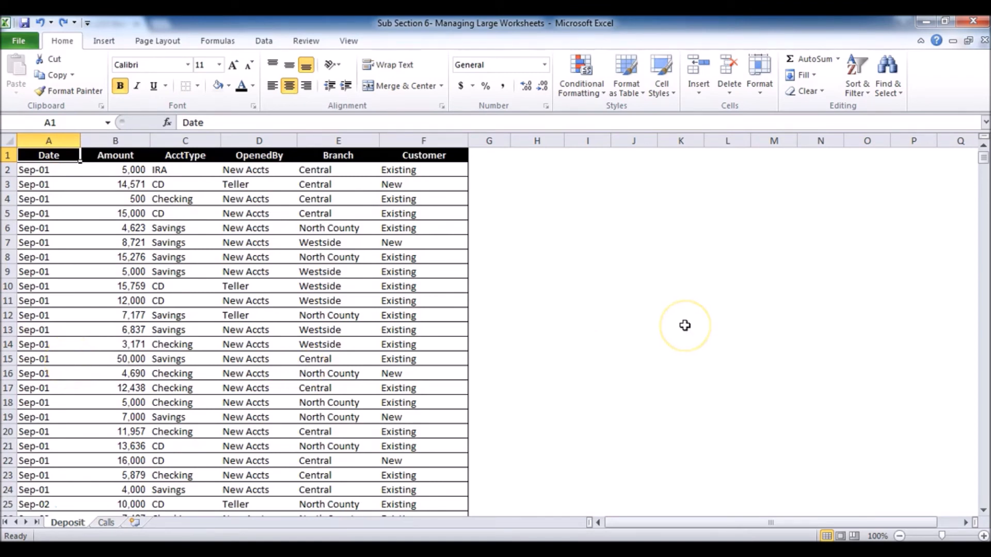
# Step: Jump to the last row and last column of the data on the Deposit sheet, and return to cell A1
pyautogui.hotkey('ctrl', 'Down')
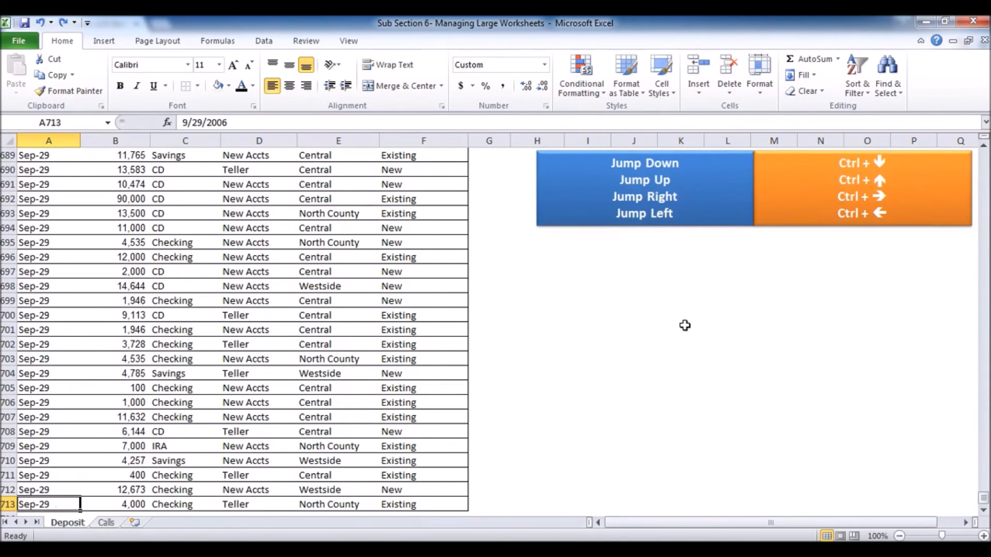
pyautogui.press('Down')
pyautogui.press('Down')
pyautogui.press('Up')
pyautogui.press('Up')
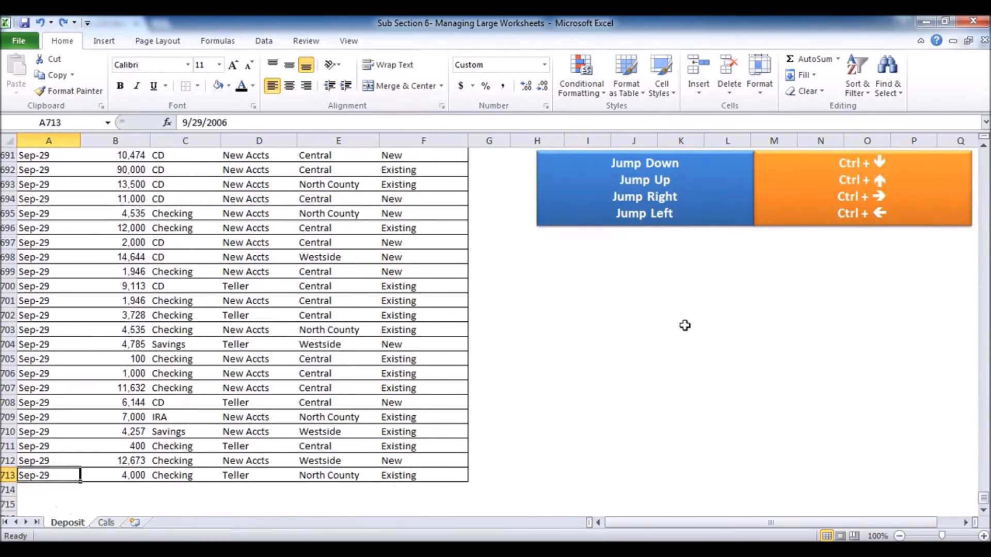
pyautogui.hotkey('ctrl', 'Right')
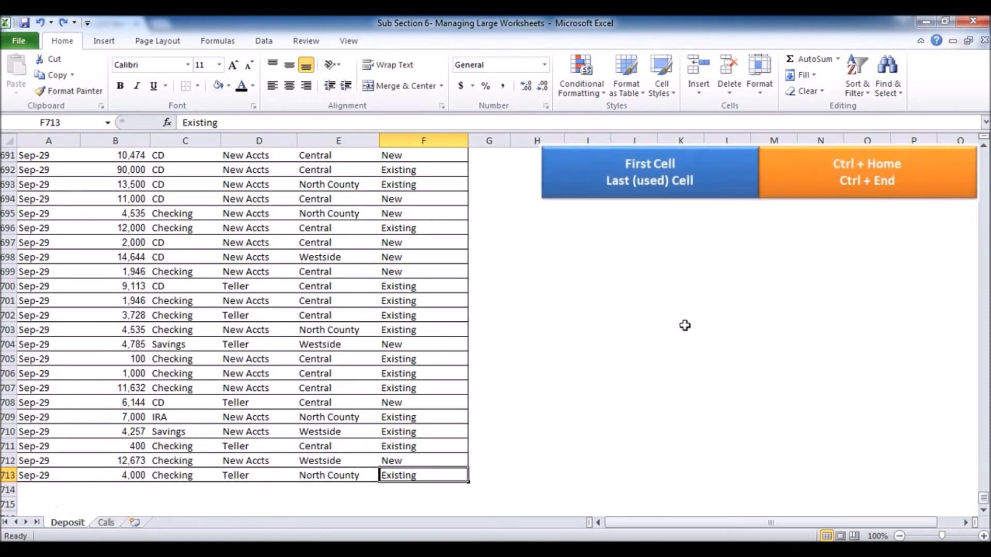
pyautogui.hotkey('ctrl', 'Home')
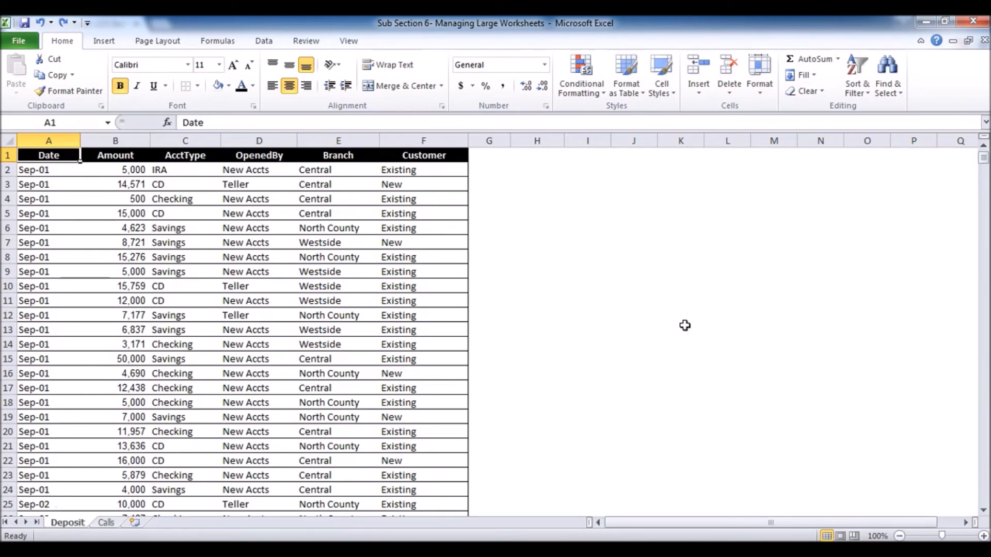
# Step: Extend the selection cell by cell from A1 down column A to row 48, and return to cell A1
pyautogui.hotkey('shift', 'Down')
pyautogui.hotkey('shift', 'Down')
pyautogui.hotkey('shift', 'Down')
pyautogui.hotkey('shift', 'Down')
pyautogui.hotkey('shift', 'Down')
pyautogui.hotkey('shift', 'Down')
pyautogui.hotkey('shift', 'Down')
pyautogui.hotkey('shift', 'Down')
pyautogui.hotkey('shift', 'Down')
pyautogui.hotkey('shift', 'Down')
pyautogui.hotkey('shift', 'Down')
pyautogui.hotkey('shift', 'Down')
pyautogui.hotkey('shift', 'Down')
pyautogui.hotkey('shift', 'Down')
pyautogui.hotkey('shift', 'Down')
pyautogui.hotkey('shift', 'Down')
pyautogui.hotkey('shift', 'Down')
pyautogui.hotkey('shift', 'Down')
pyautogui.hotkey('shift', 'Down')
pyautogui.hotkey('shift', 'Down')
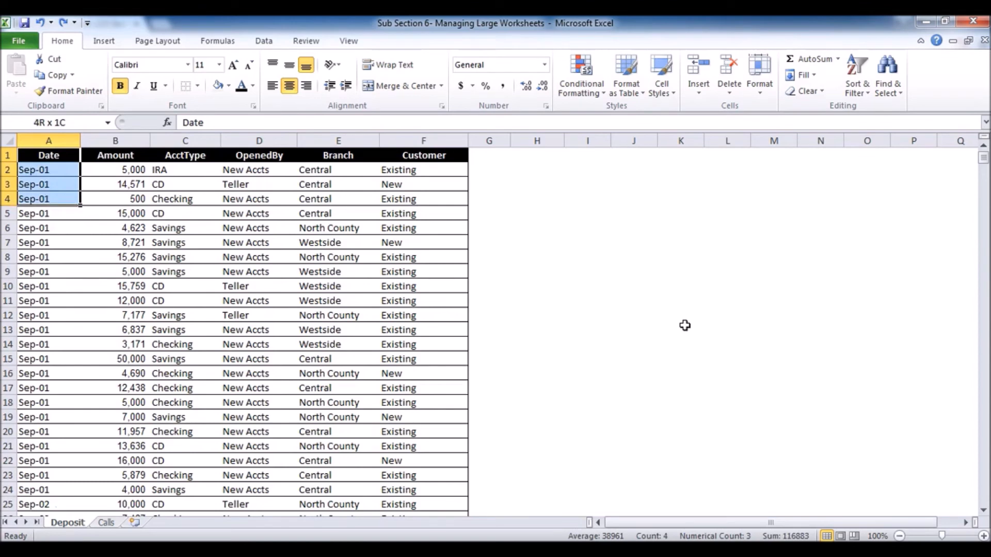
pyautogui.hotkey('shift', 'Down')
pyautogui.hotkey('shift', 'Down')
pyautogui.hotkey('shift', 'Down')
pyautogui.hotkey('shift', 'Down')
pyautogui.hotkey('shift', 'Down')
pyautogui.hotkey('shift', 'Down')
pyautogui.hotkey('shift', 'Down')
pyautogui.hotkey('shift', 'Down')
pyautogui.hotkey('shift', 'Down')
pyautogui.hotkey('shift', 'Down')
pyautogui.hotkey('shift', 'Down')
pyautogui.hotkey('shift', 'Down')
pyautogui.hotkey('shift', 'Down')
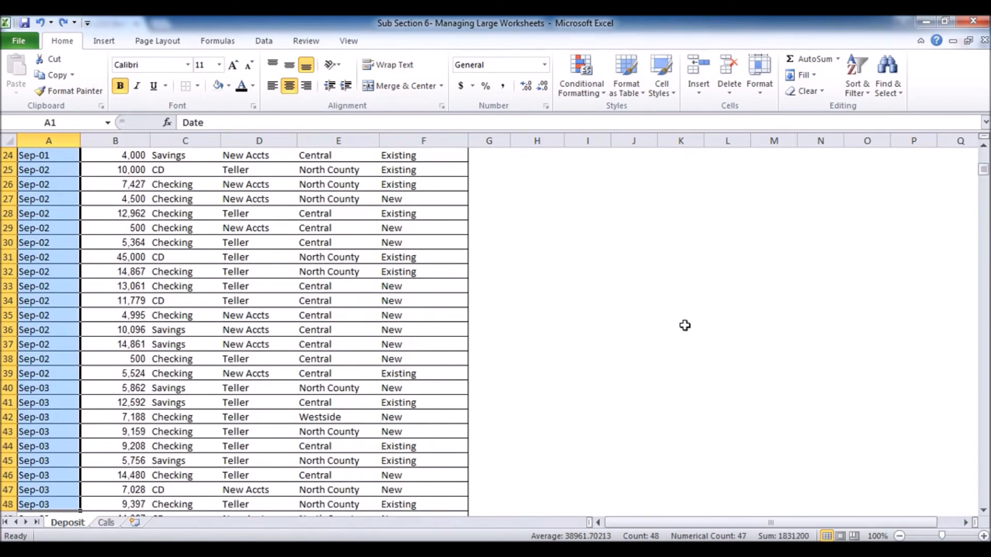
pyautogui.hotkey('ctrl', 'Home')
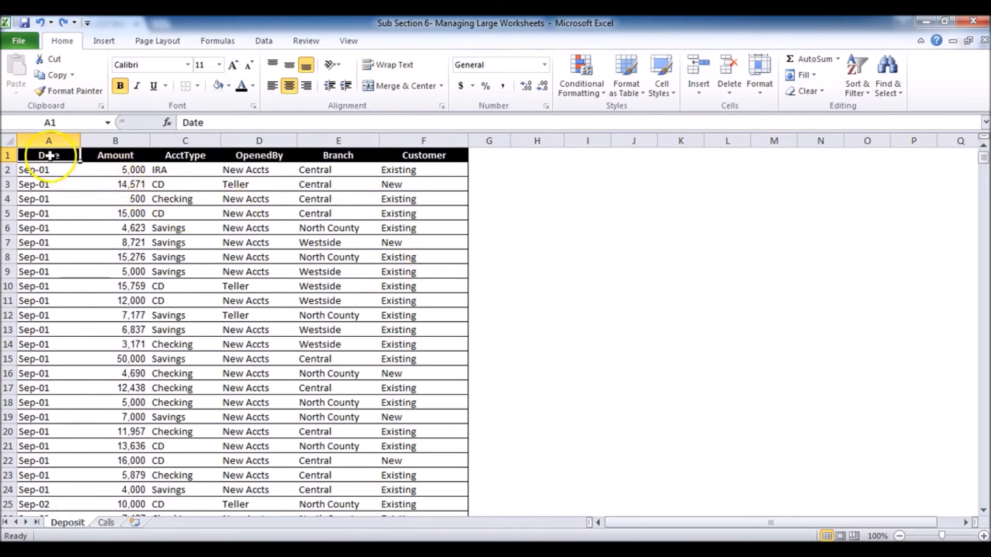
# Step: Select the block B3:D9 and the whole data range A1:F713 in turn, and return to cell A1
pyautogui.moveTo(114, 184); pyautogui.dragTo(268, 272)
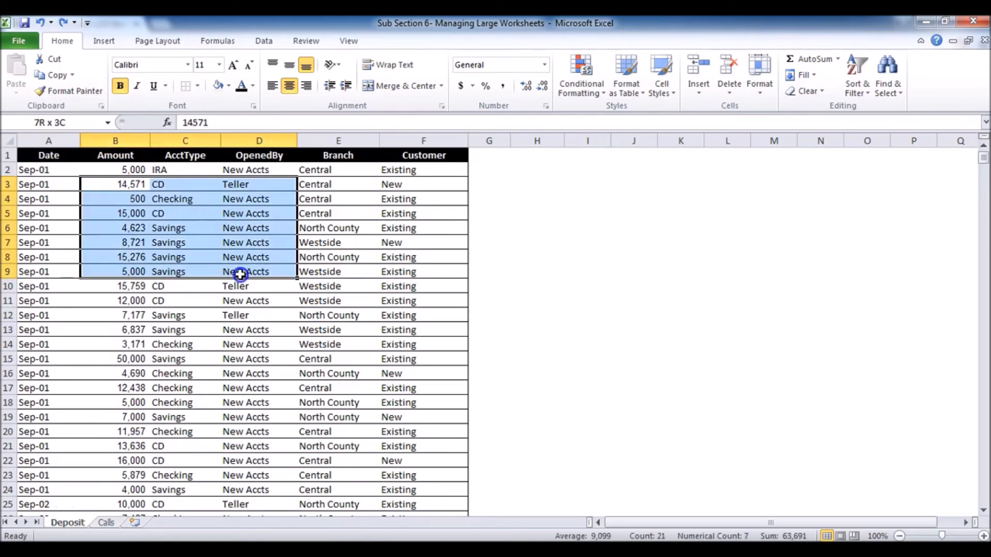
pyautogui.moveTo(44, 150); pyautogui.dragTo(443, 199)
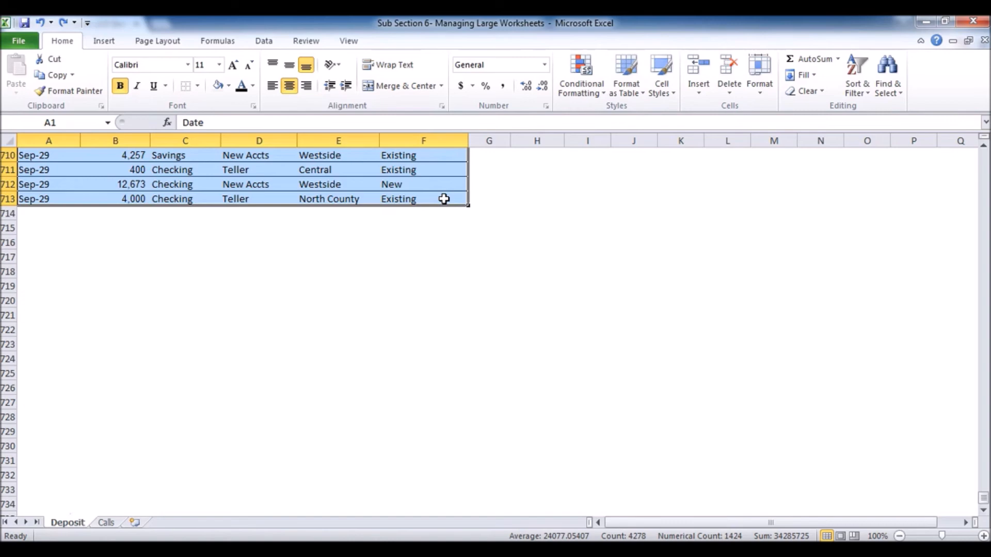
pyautogui.hotkey('ctrl', 'Home')
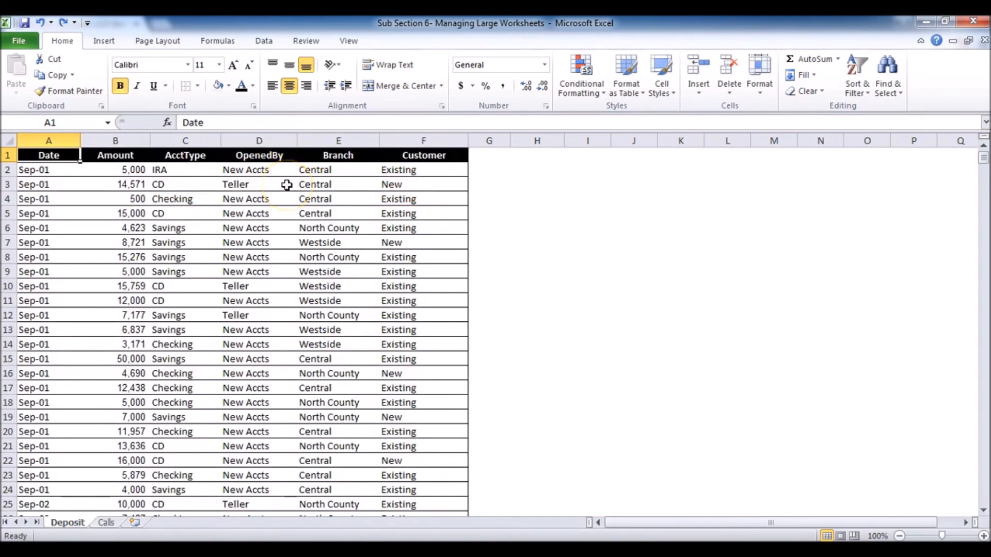
# Step: Select the whole Deposit data range from A1 to F713 at one go, and return to cell A1
pyautogui.moveTo(982, 156); pyautogui.dragTo(985, 510)
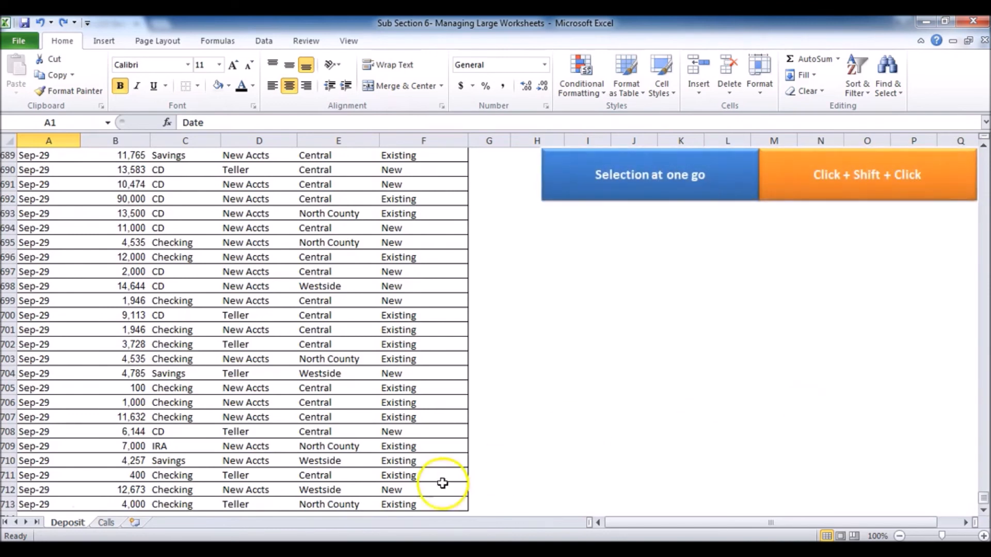
pyautogui.keyDown('shift'); pyautogui.click(432, 504); pyautogui.keyUp('shift')
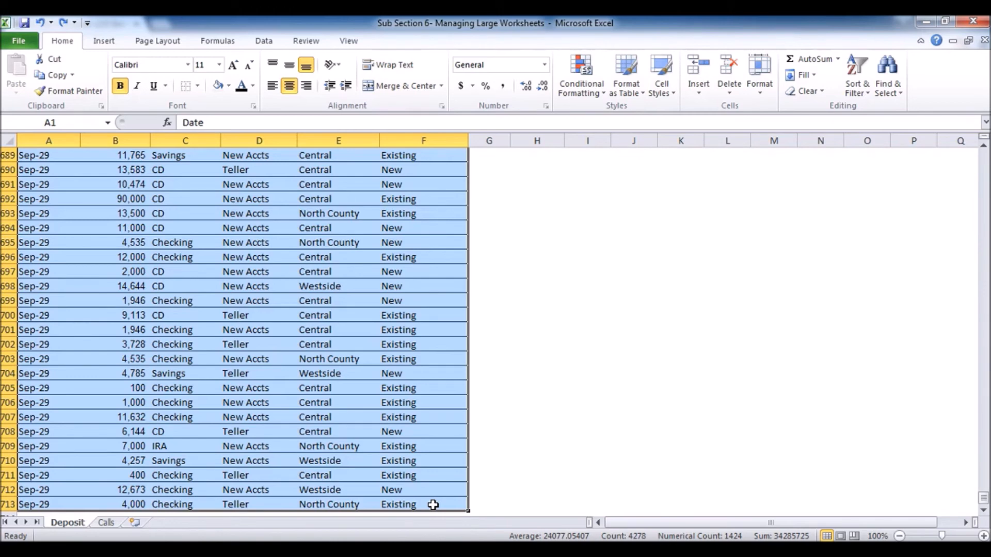
pyautogui.hotkey('ctrl', 'Home')
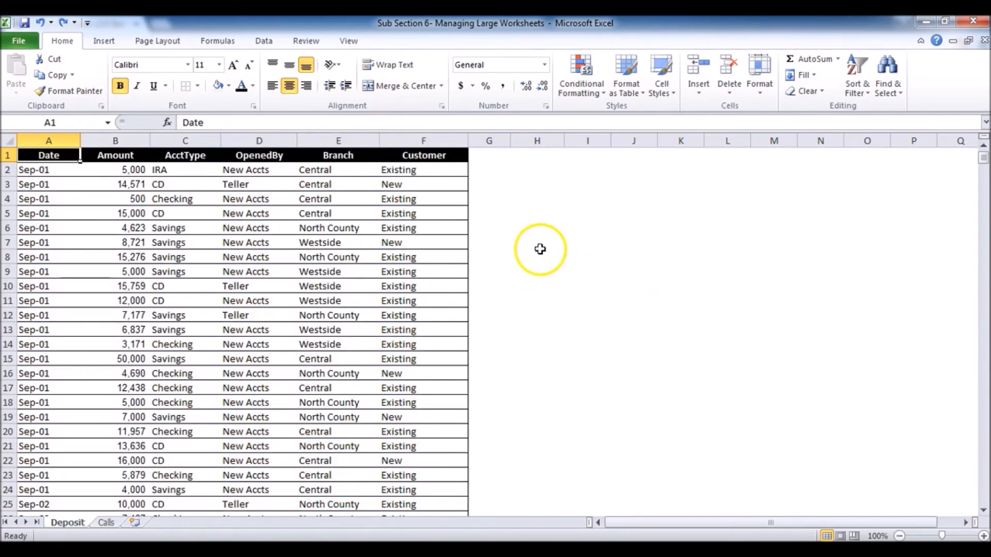
# Step: Select the entire column H and the entire row 6 in turn, and return to cell A1
pyautogui.click(550, 140)
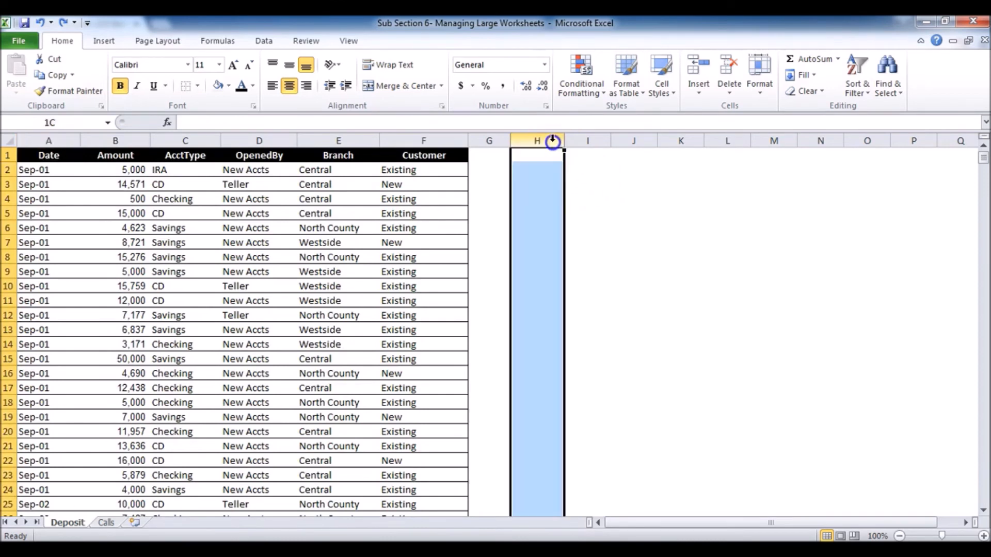
pyautogui.click(10, 227)
pyautogui.click(49, 156)
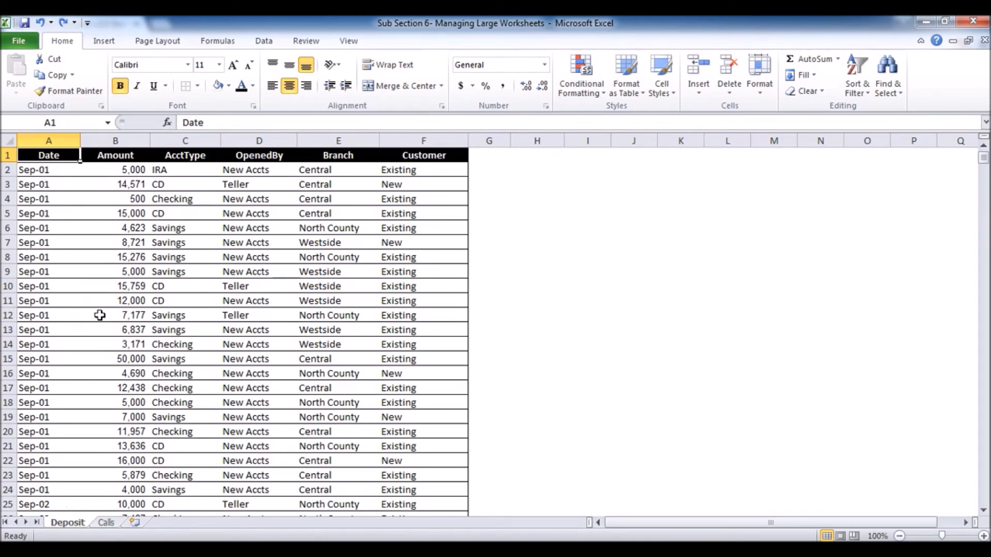
# Step: Insert two new blank worksheets into the workbook
pyautogui.click(135, 522)
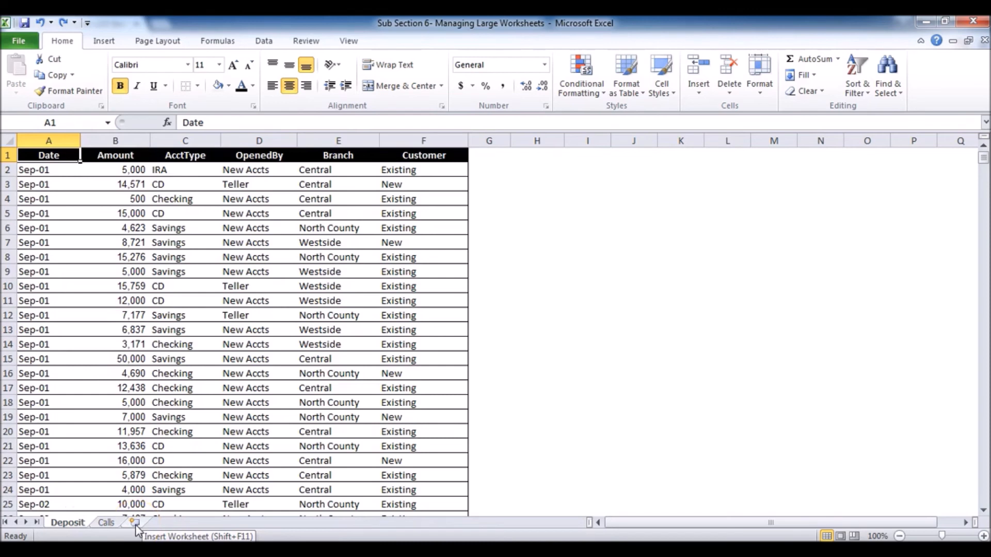
pyautogui.click(135, 523)
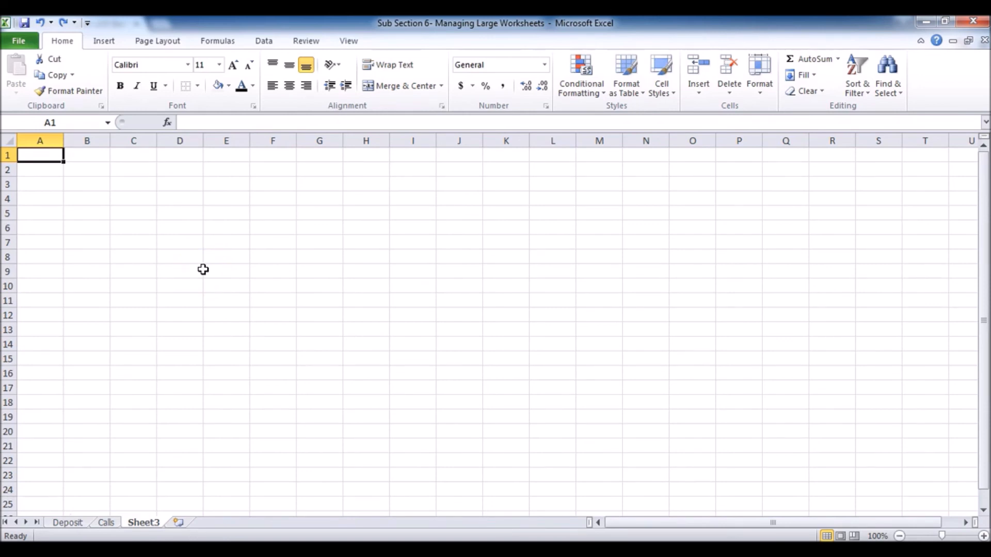
pyautogui.hotkey('shift', 'F11')
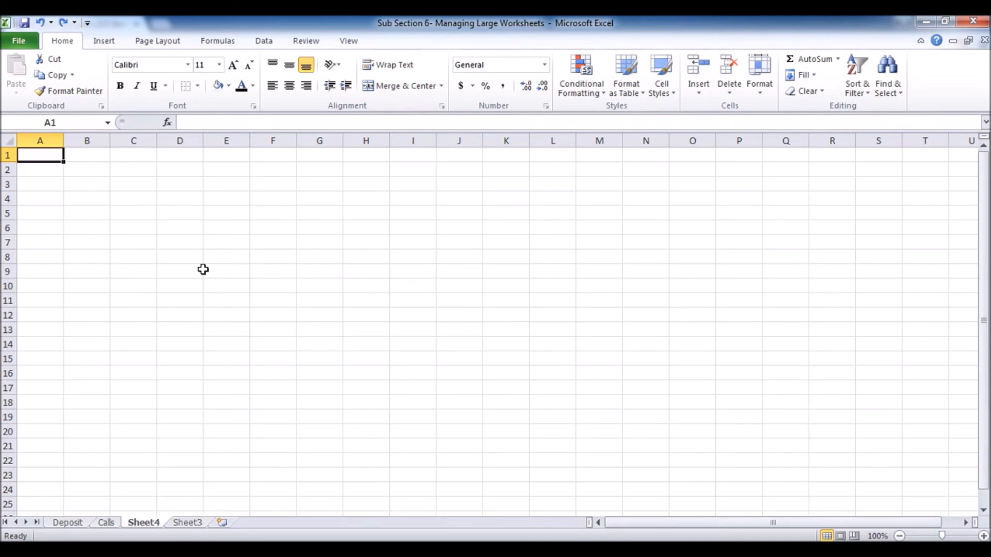
# Step: Rename the worksheet Sheet4 as Sales, and delete that sheet from the workbook
pyautogui.rightClick(149, 525)
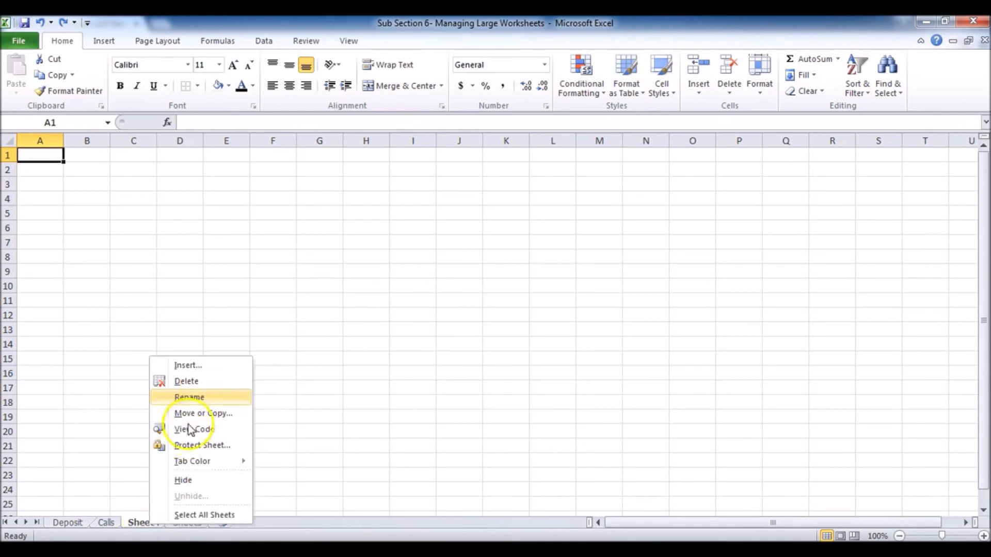
pyautogui.click(134, 523)
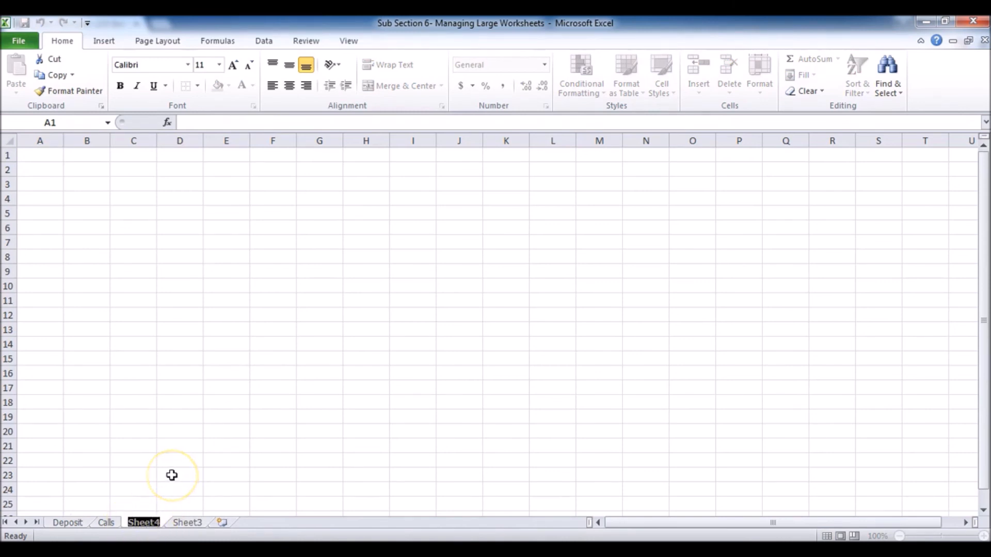
pyautogui.write('Sales')
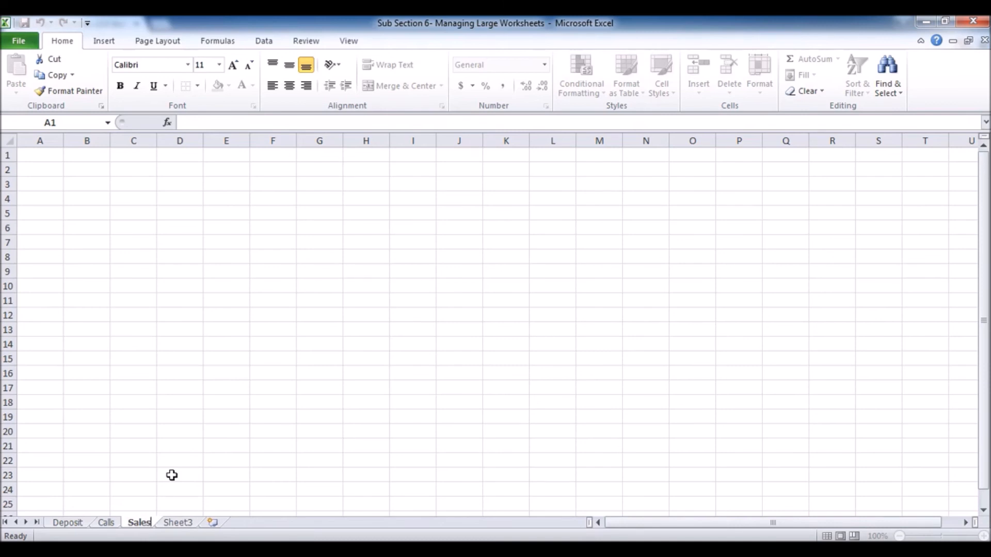
pyautogui.press('Return')
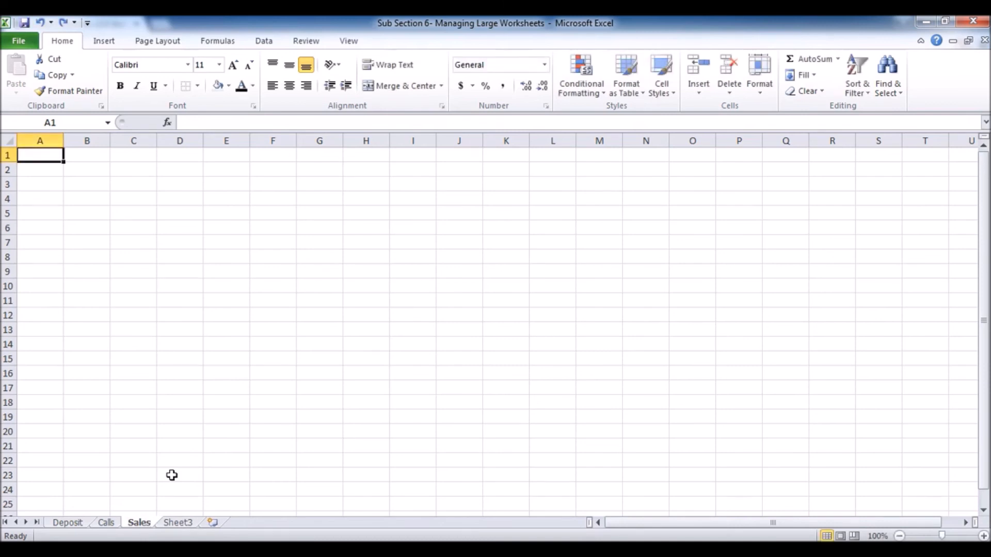
pyautogui.rightClick(143, 526)
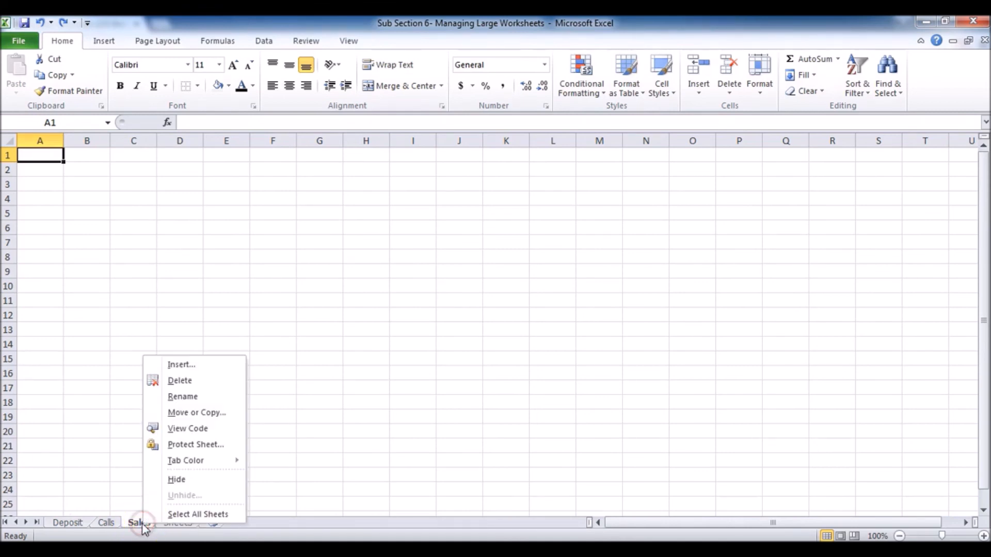
pyautogui.click(199, 380)
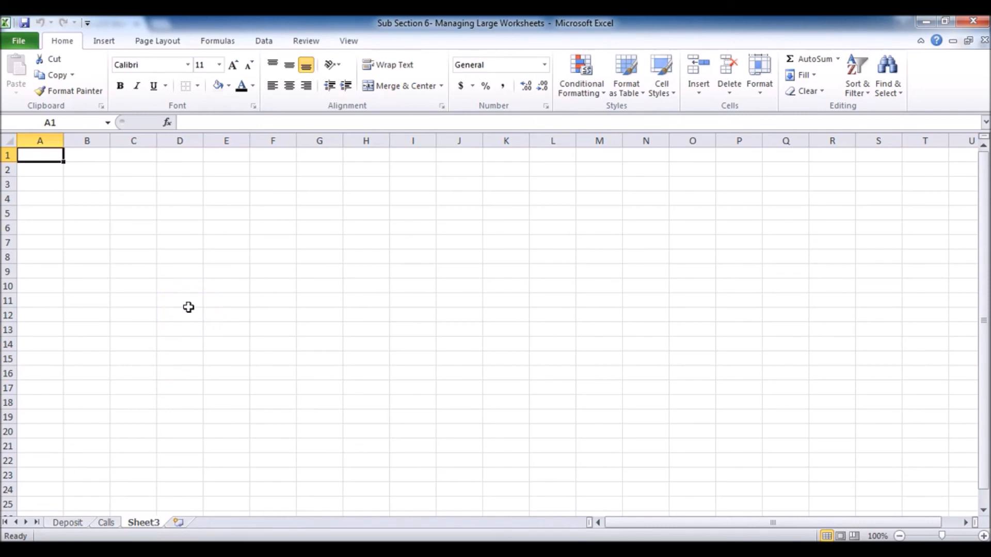
# Step: Switch to the Calls worksheet, try to delete it, and cancel the deletion
pyautogui.click(106, 522)
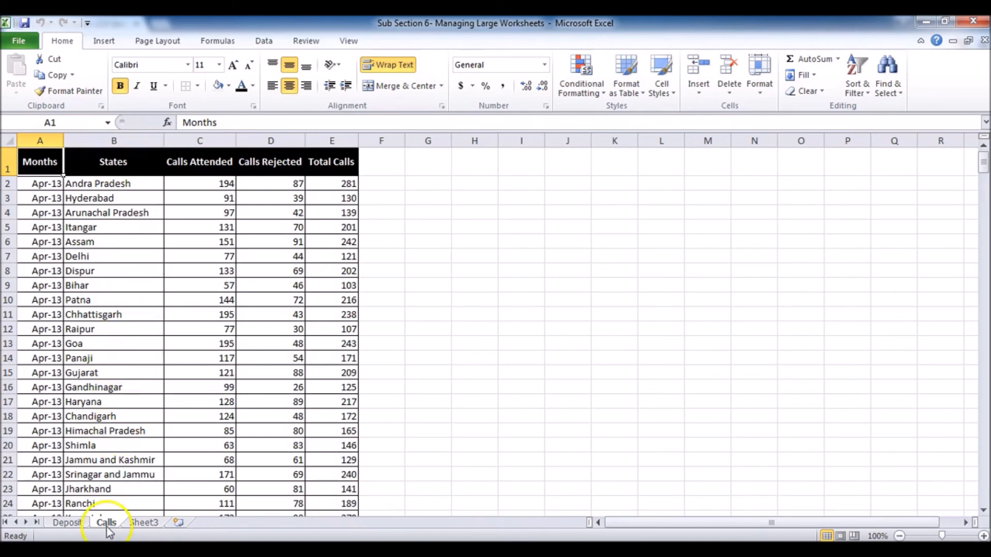
pyautogui.rightClick(106, 523)
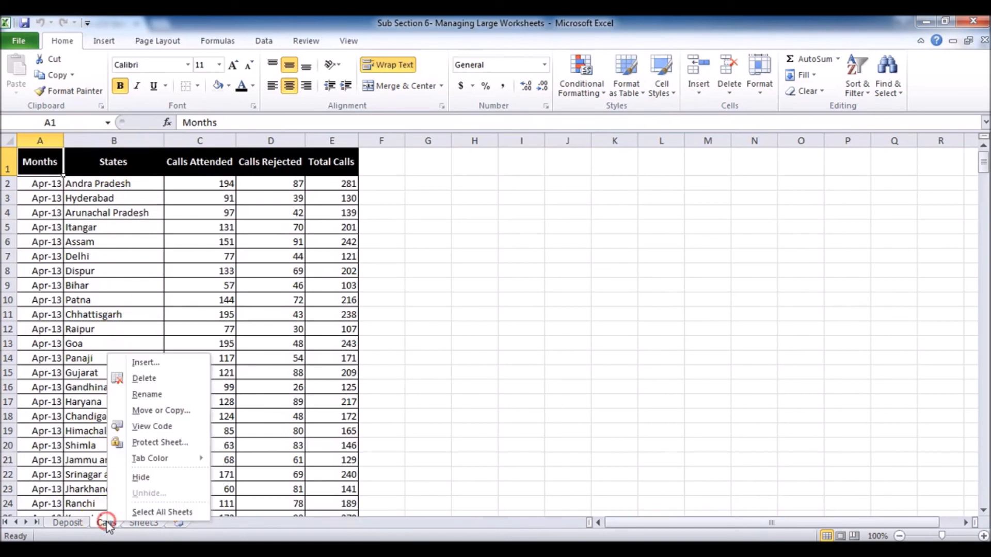
pyautogui.click(144, 378)
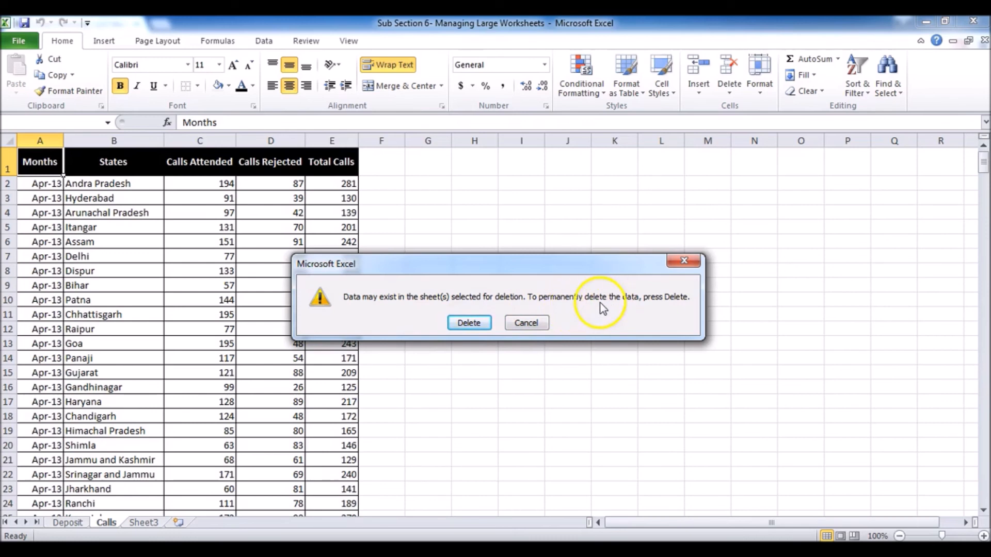
pyautogui.click(537, 324)
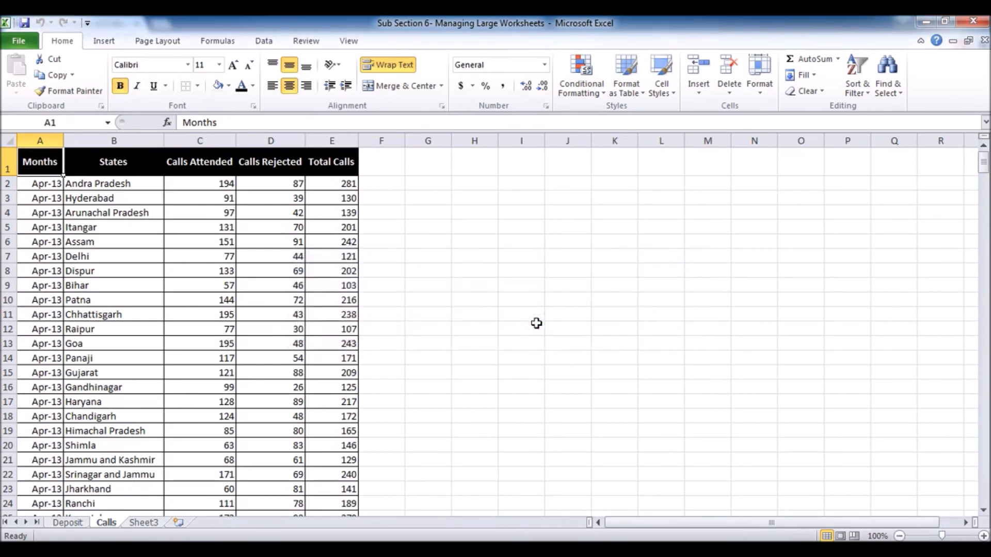
# Step: Set the Calls sheet's tab color to standard red, and reset it to No Color
pyautogui.rightClick(110, 523)
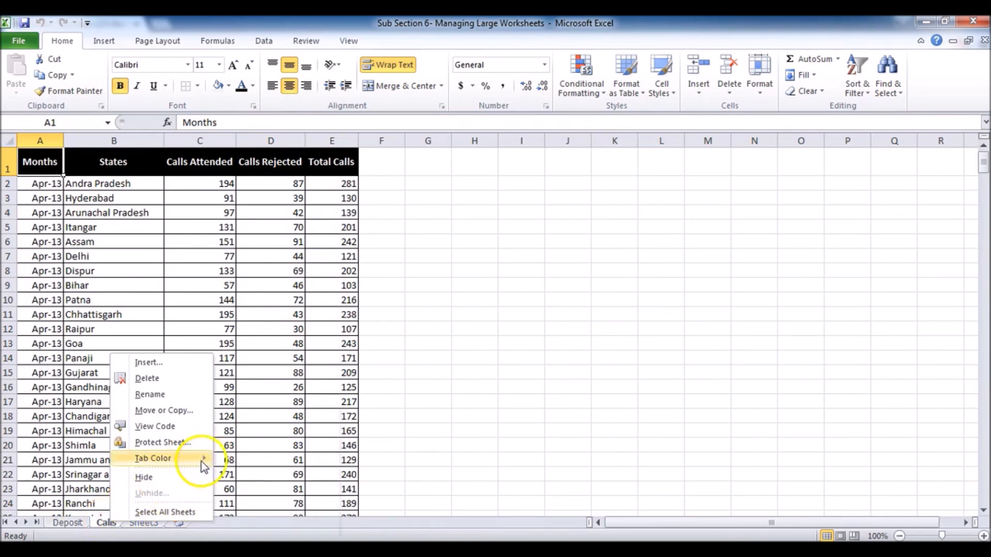
pyautogui.moveTo(201, 461)
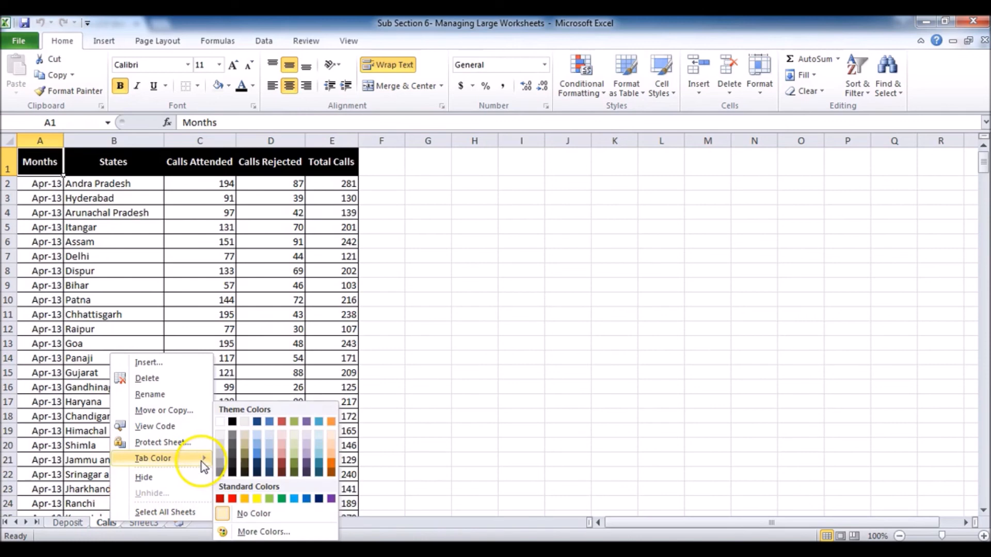
pyautogui.click(233, 499)
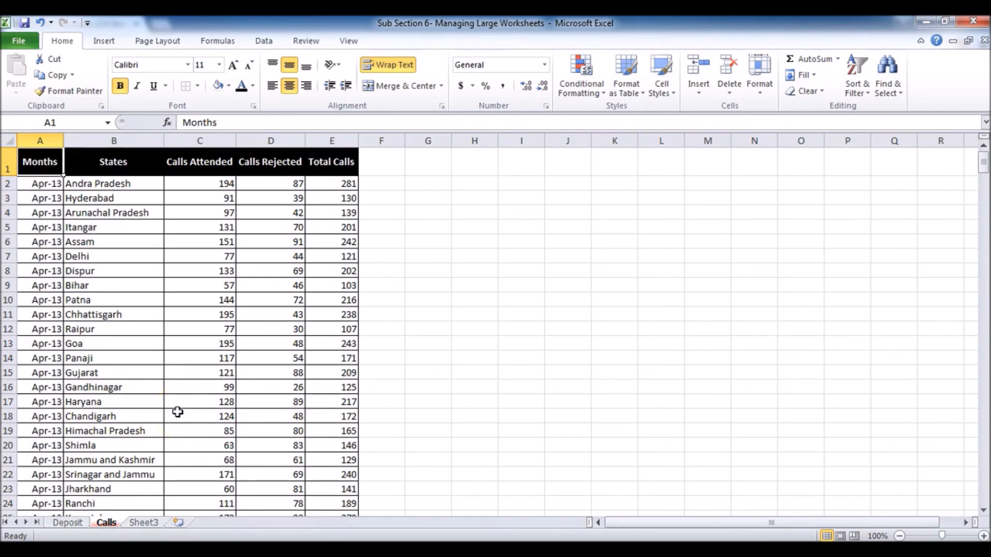
pyautogui.rightClick(106, 523)
pyautogui.click(188, 465)
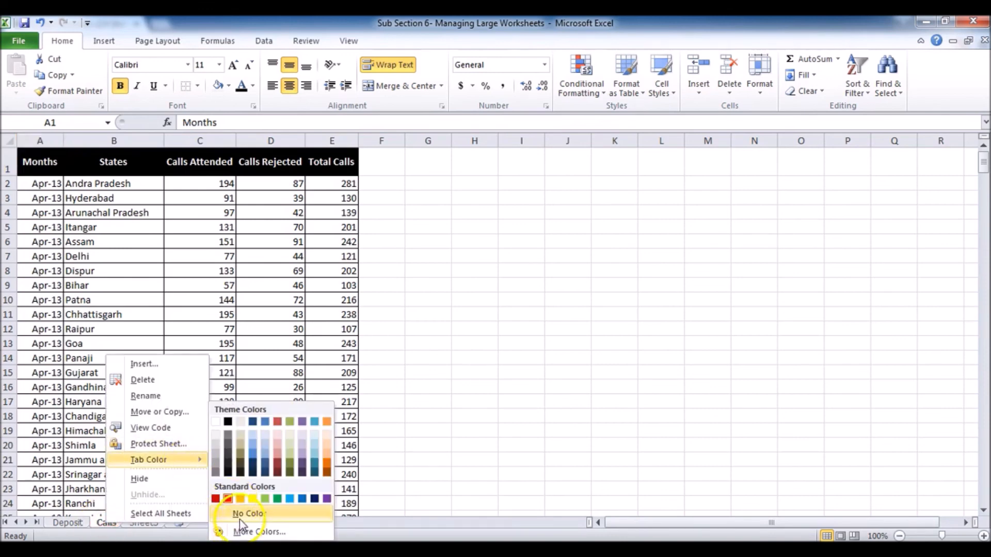
pyautogui.click(239, 518)
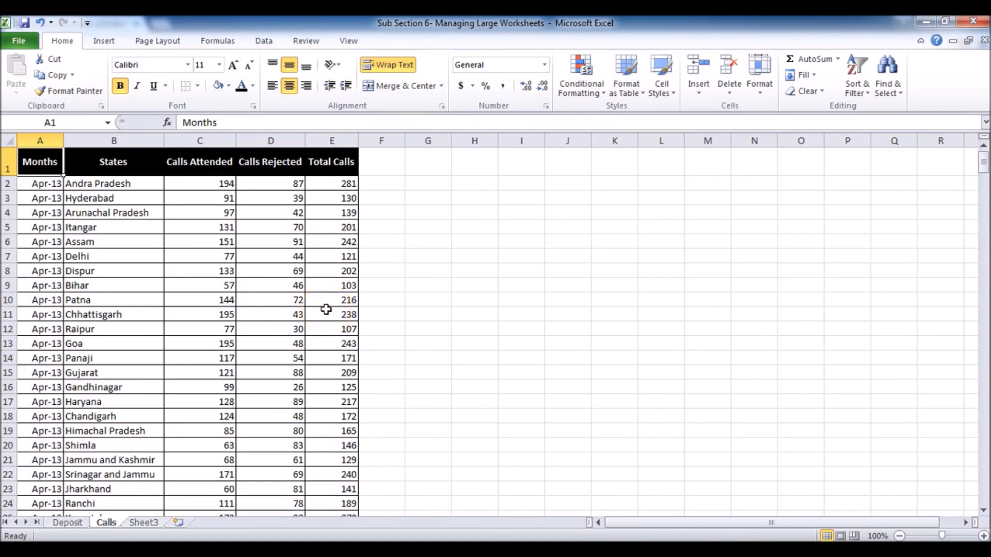
# Step: Create a new blank workbook, and close it to return to the Calls sheet
pyautogui.click(20, 42)
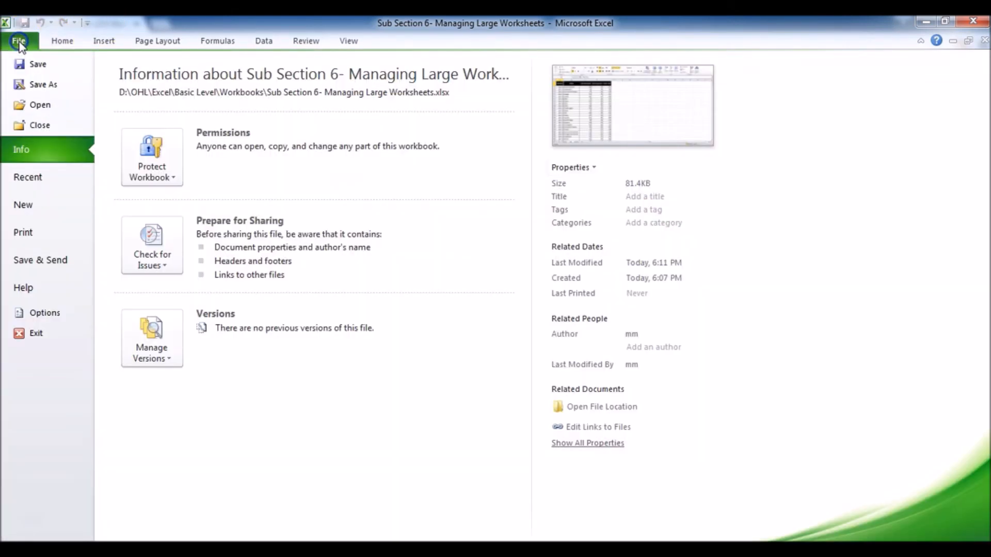
pyautogui.click(60, 46)
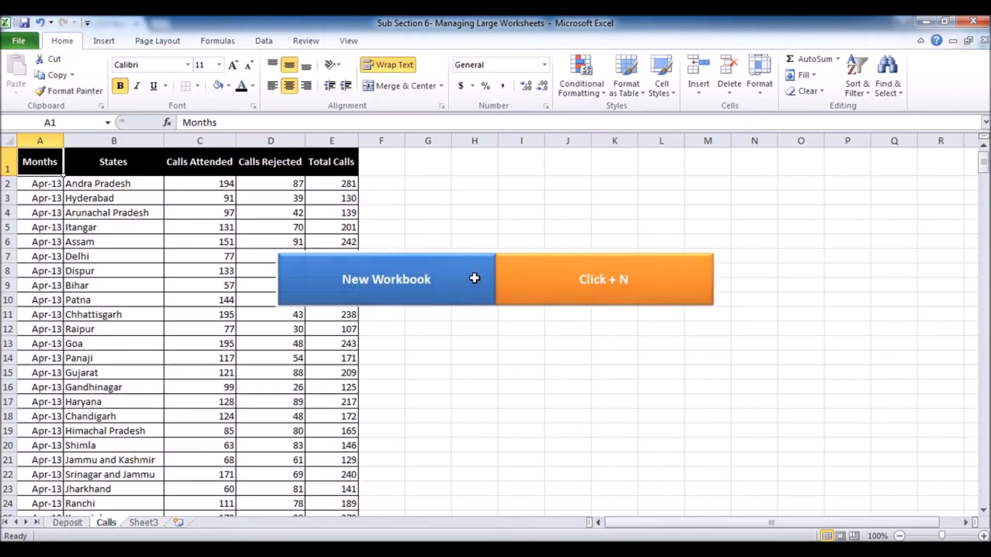
pyautogui.hotkey('ctrl', 'n')
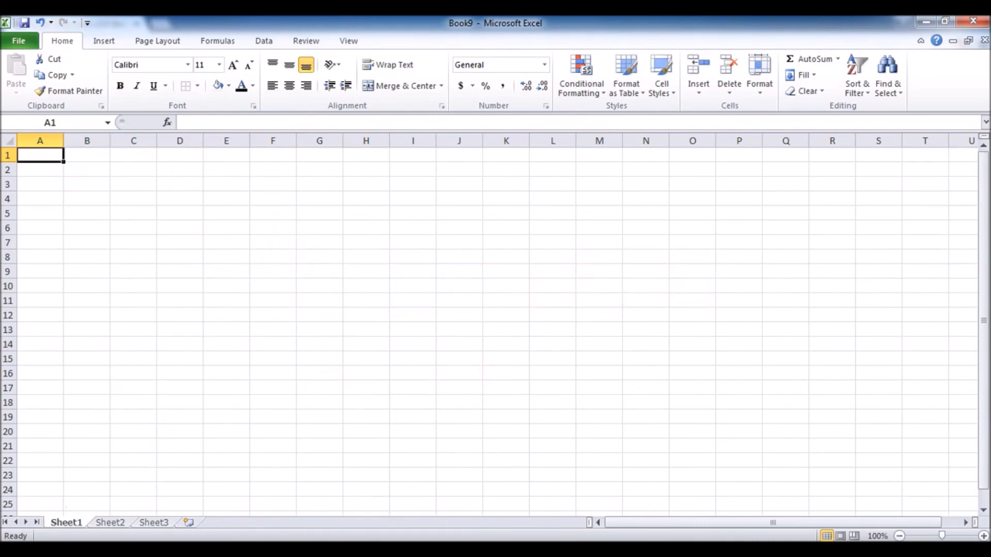
pyautogui.hotkey('ctrl', 'w')
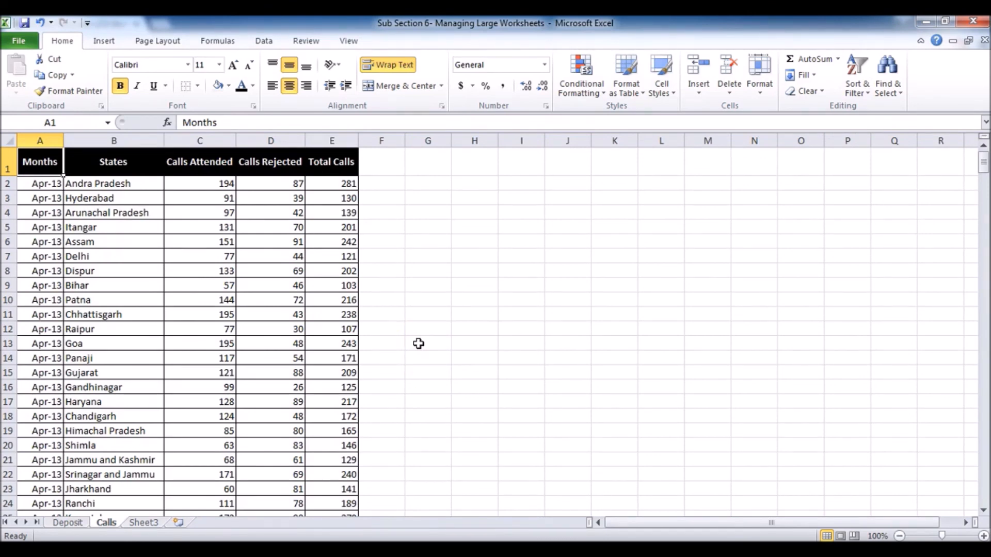
# Step: Select the whole Calls data range A1:E404, starting with the header row, and copy it
pyautogui.hotkey('shift', 'Right')
pyautogui.hotkey('shift', 'Right')
pyautogui.hotkey('shift', 'Right')
pyautogui.hotkey('shift', 'Right')
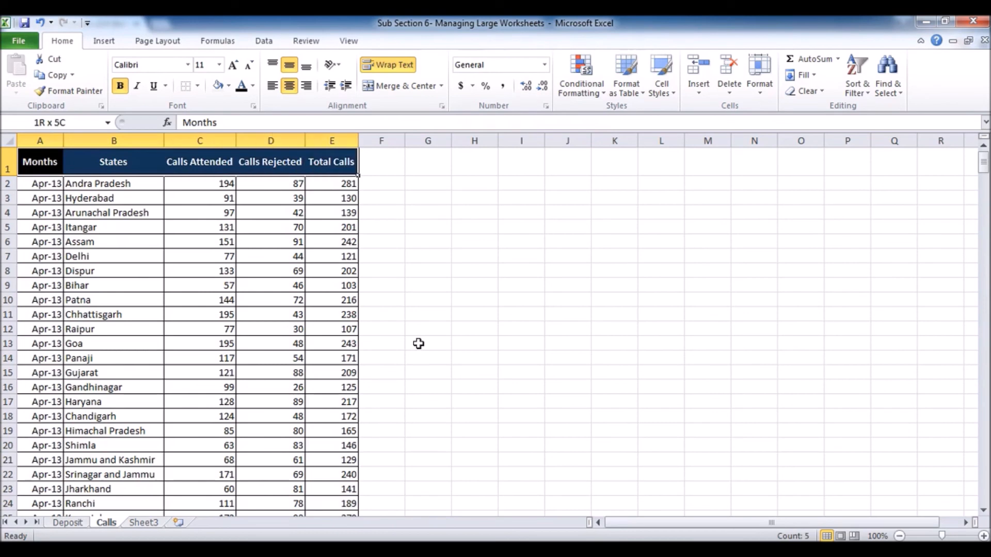
pyautogui.hotkey('ctrl', 'shift', 'Down')
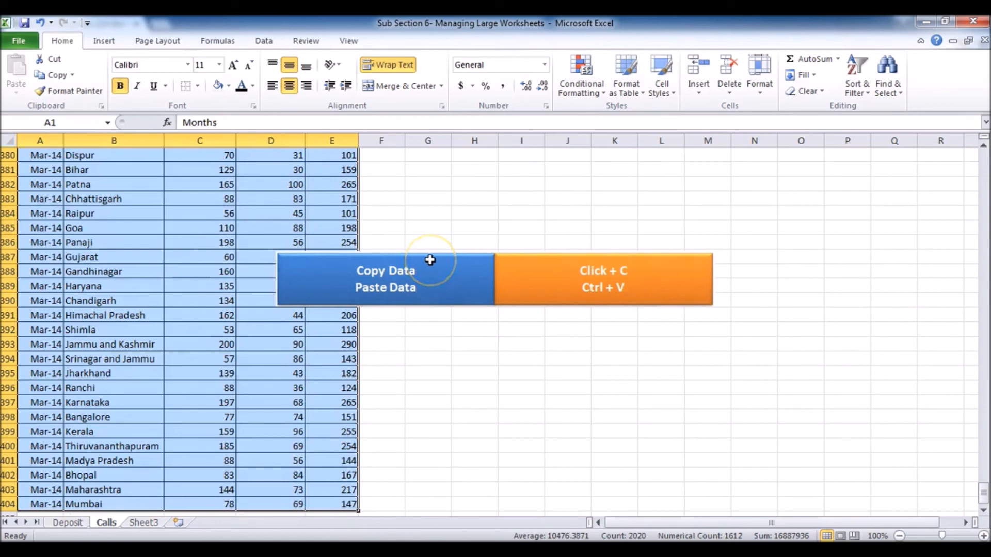
pyautogui.hotkey('ctrl', 'c')
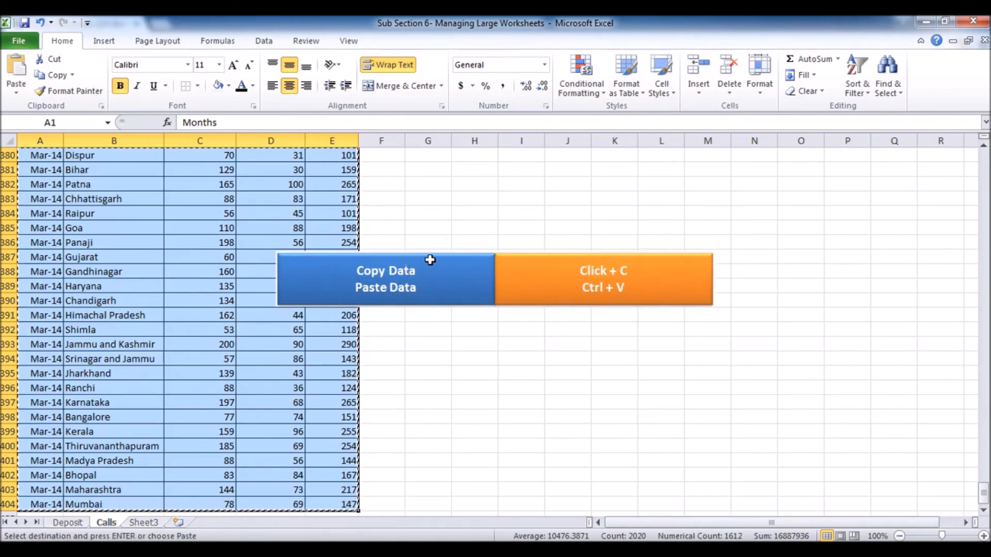
# Step: Paste the copied Calls data into a new blank workbook, starting at cell A1 of Sheet1
pyautogui.hotkey('ctrl', 'n')
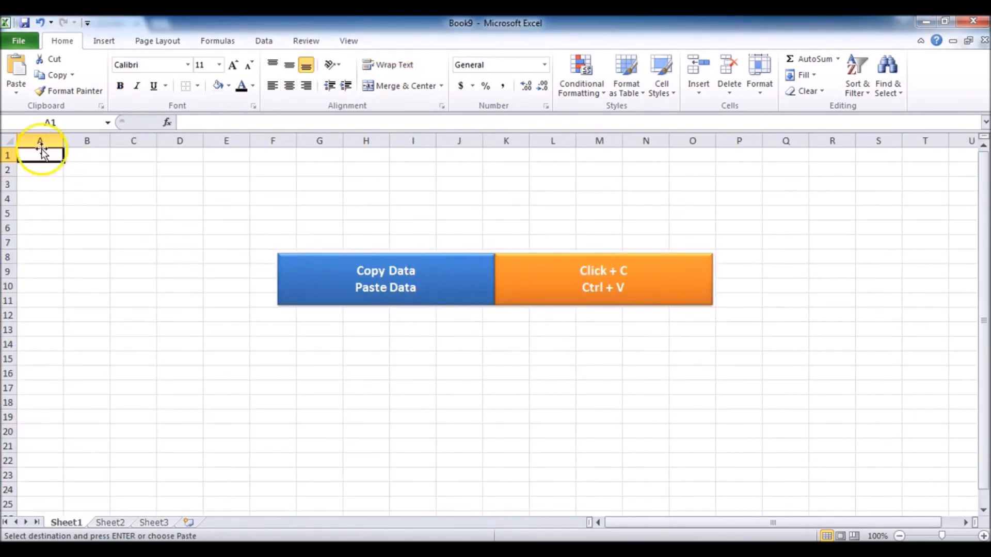
pyautogui.hotkey('ctrl', 'v')
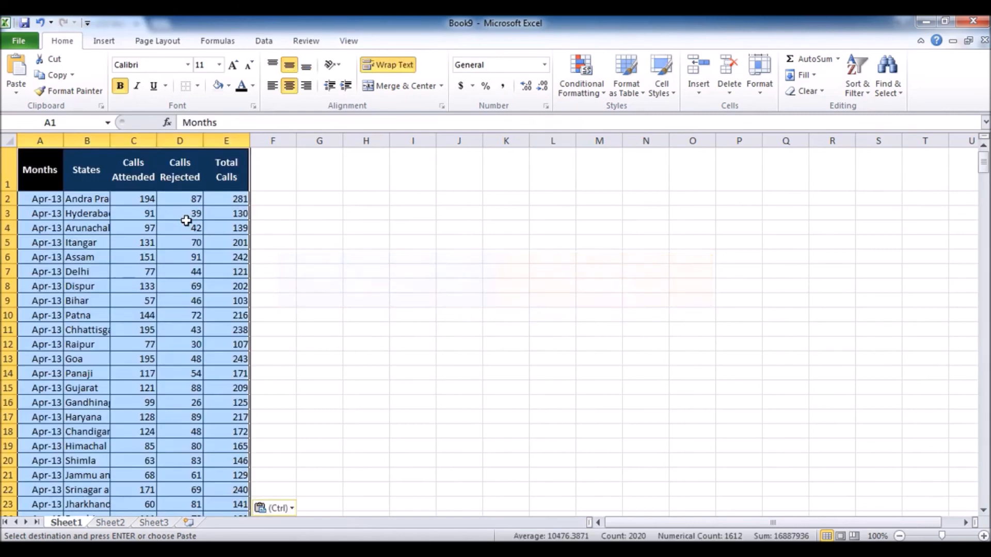
pyautogui.click(202, 255)
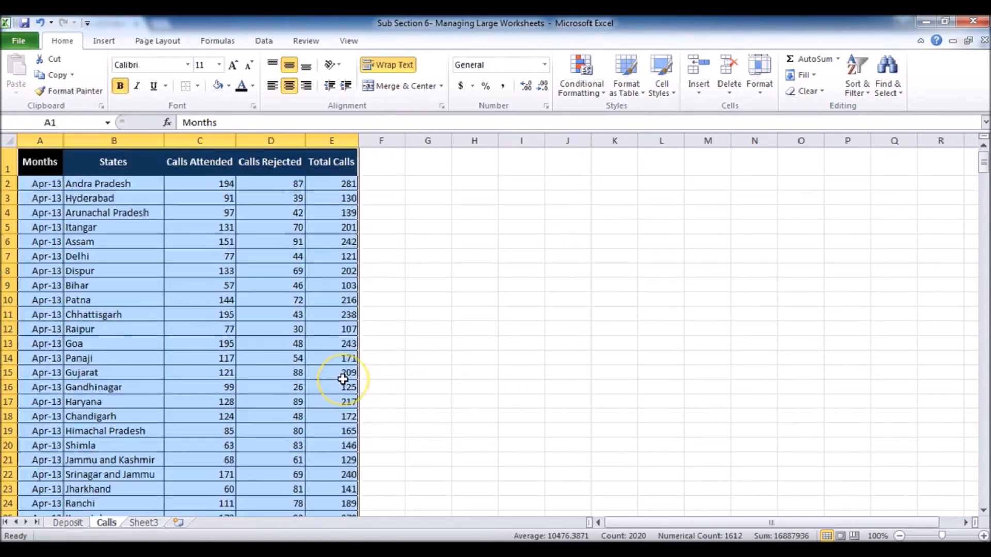
# Step: Return to cell A1 of the original Calls sheet, and create a copy of that sheet in a new book
pyautogui.hotkey('ctrl', 'Home')
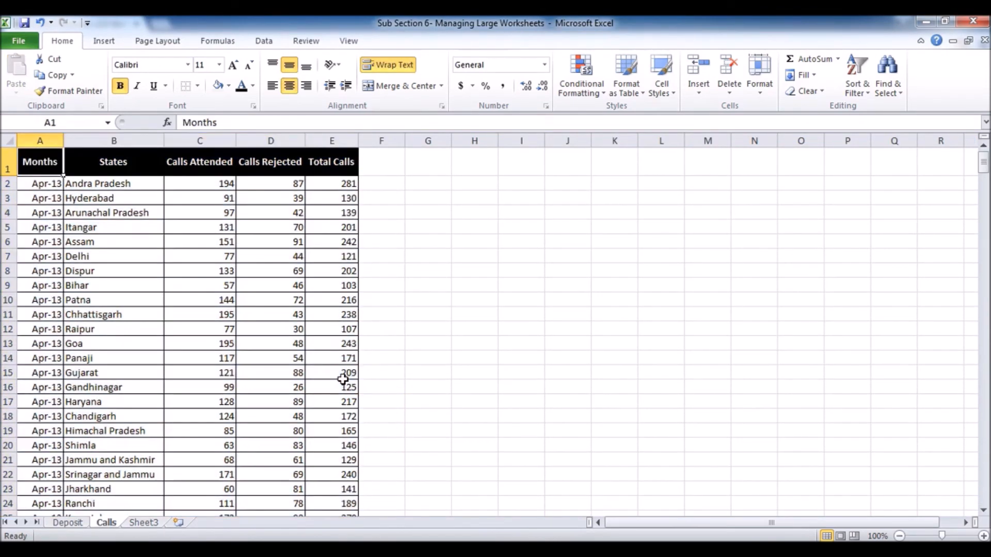
pyautogui.rightClick(110, 528)
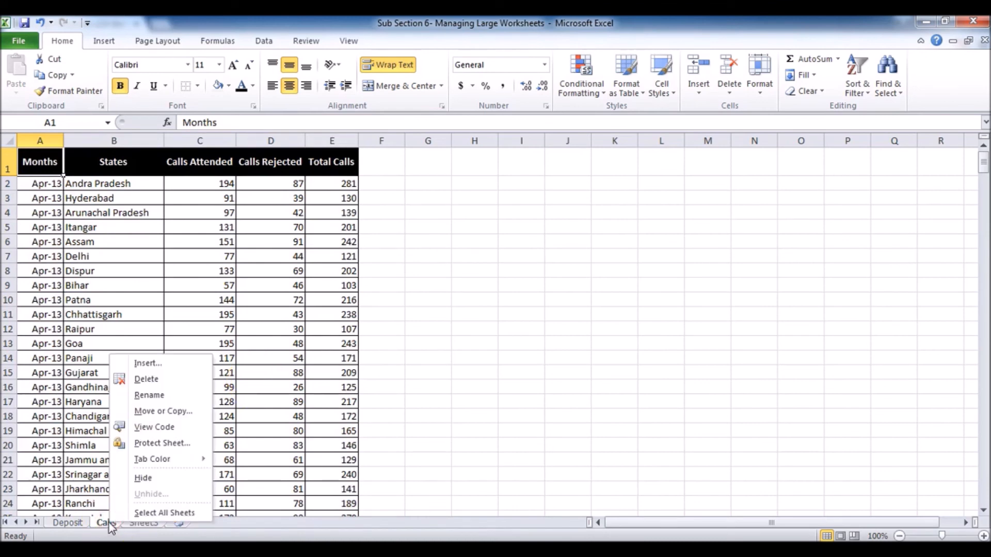
pyautogui.click(183, 413)
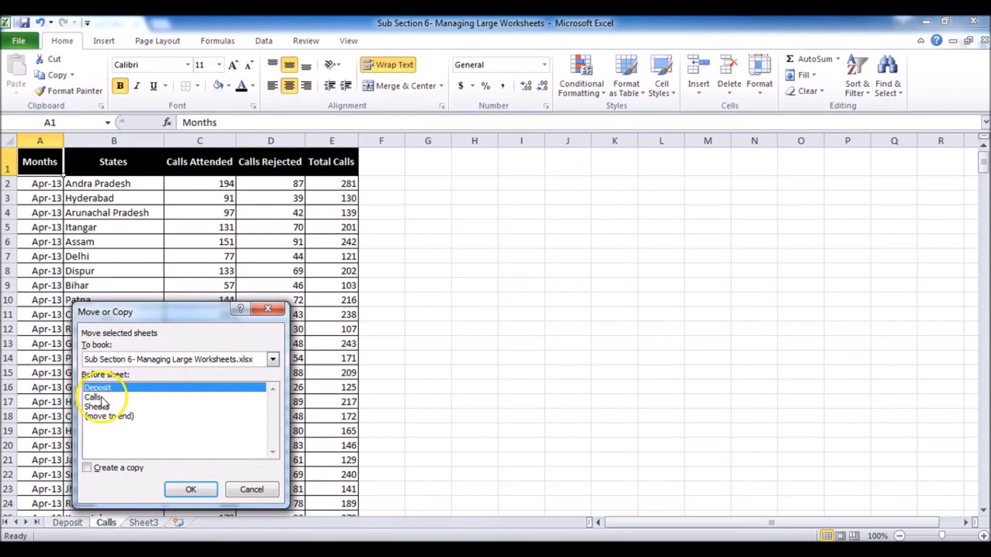
pyautogui.click(157, 361)
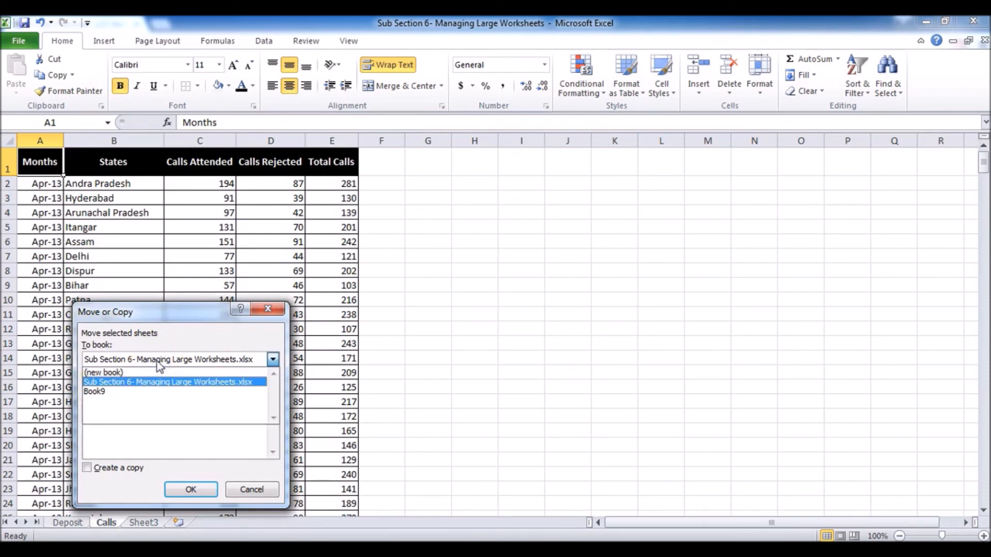
pyautogui.click(127, 375)
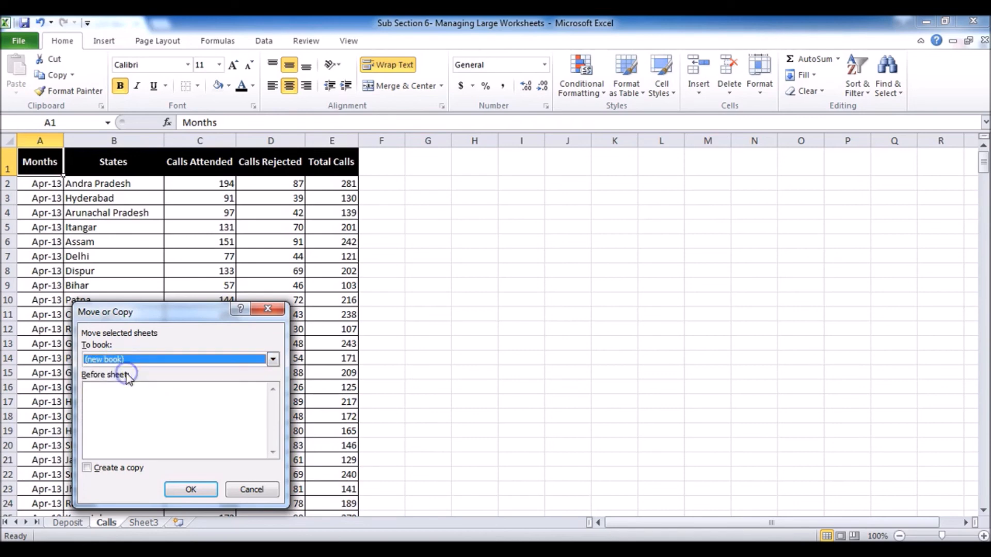
pyautogui.click(87, 469)
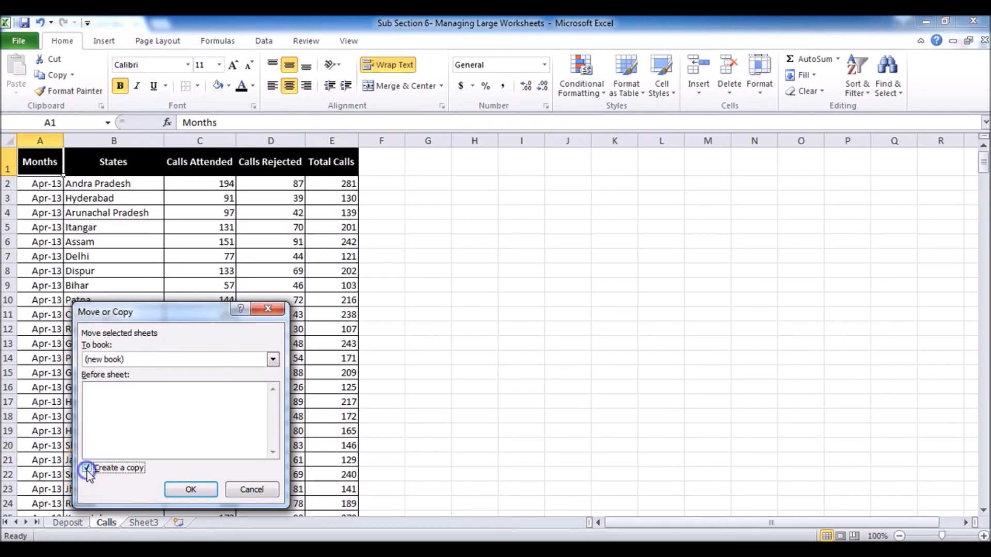
pyautogui.click(199, 490)
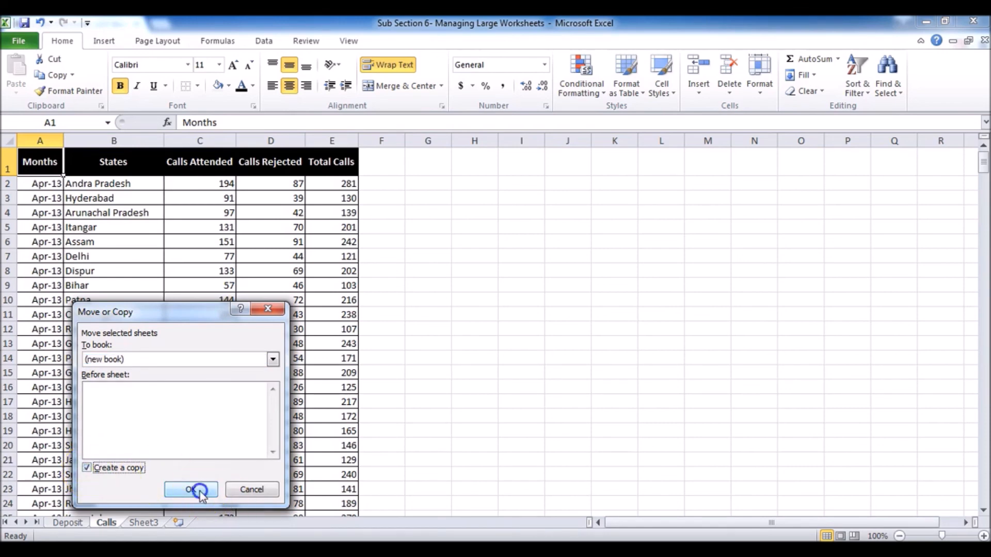